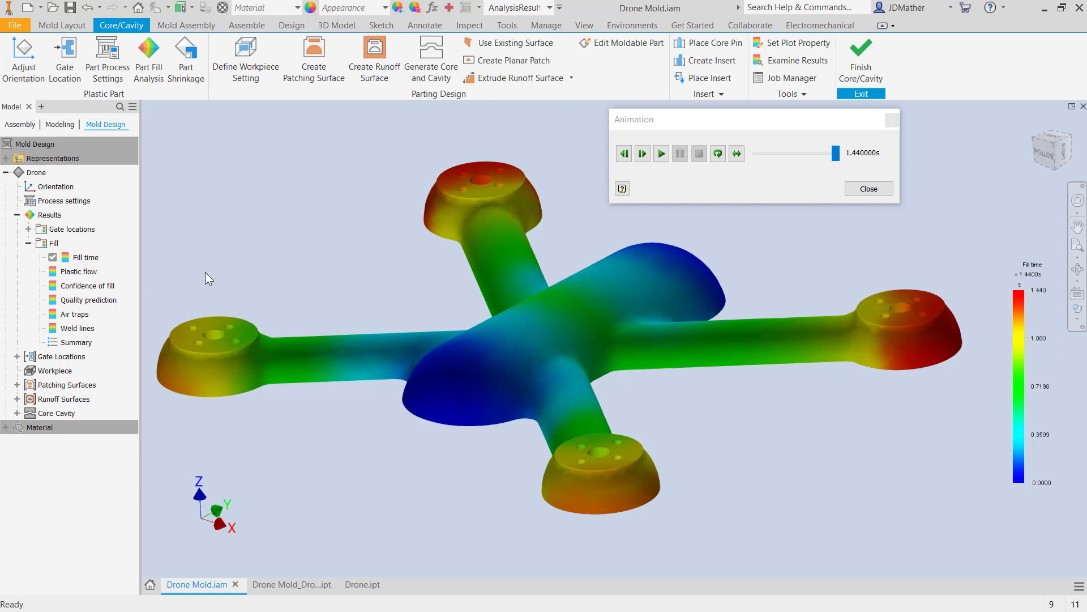
Play the Fill time animation for the drone mold and close the animation.
{"action": "left_click", "coordinate": [661, 153]}
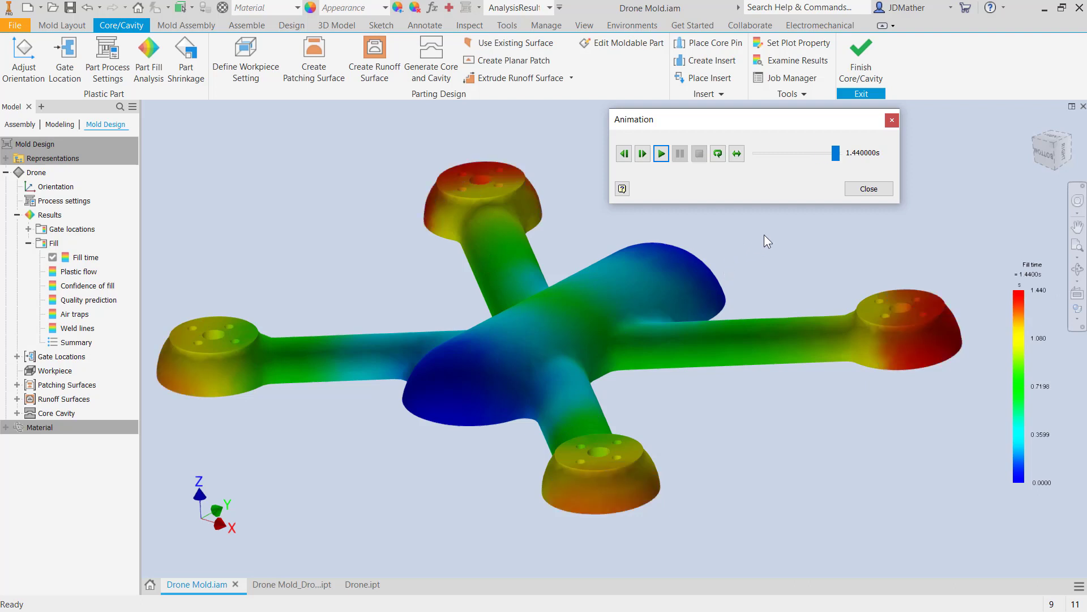
{"action": "left_click", "coordinate": [854, 190]}
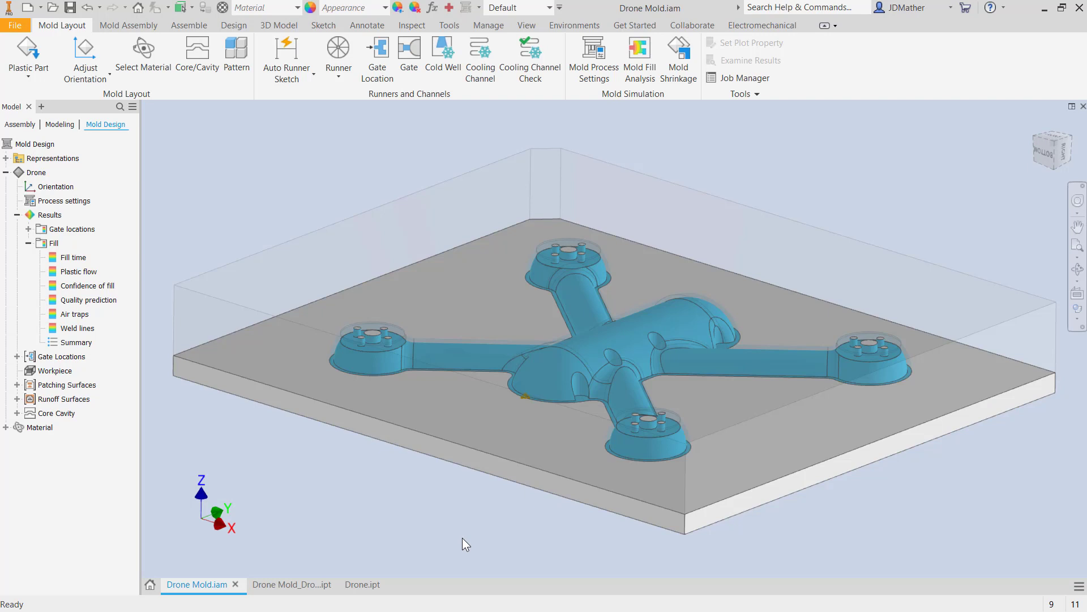
{"action": "scroll", "coordinate": [462, 538], "scroll_direction": "up", "scroll_amount": 1}
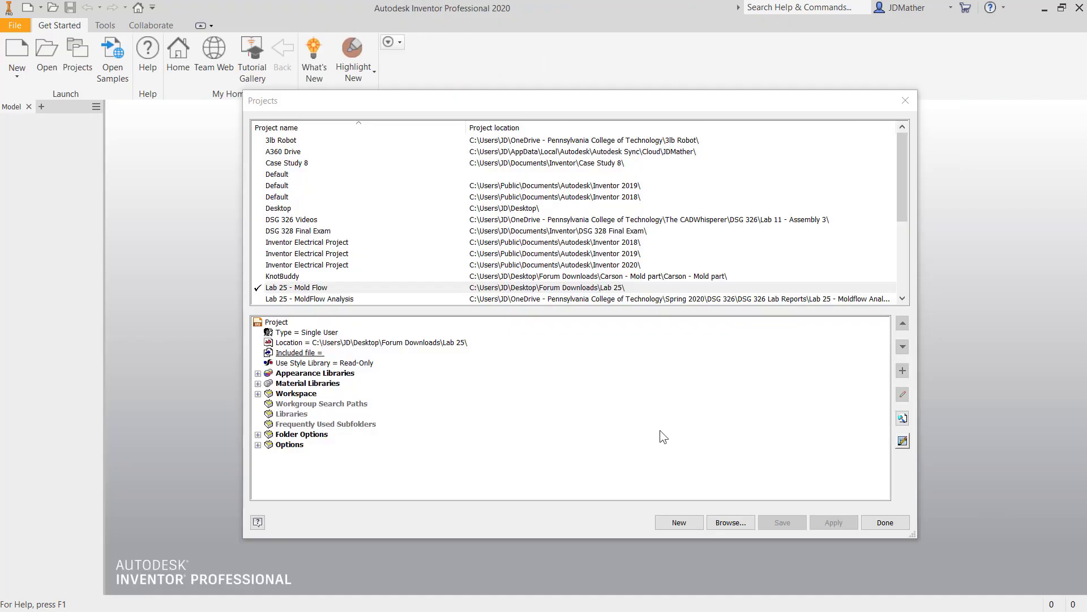
Check the Content Center libraries configured for the Lab 25 - Mold Flow project and close the project settings.
{"action": "left_click", "coordinate": [898, 443]}
{"action": "left_click", "coordinate": [902, 443]}
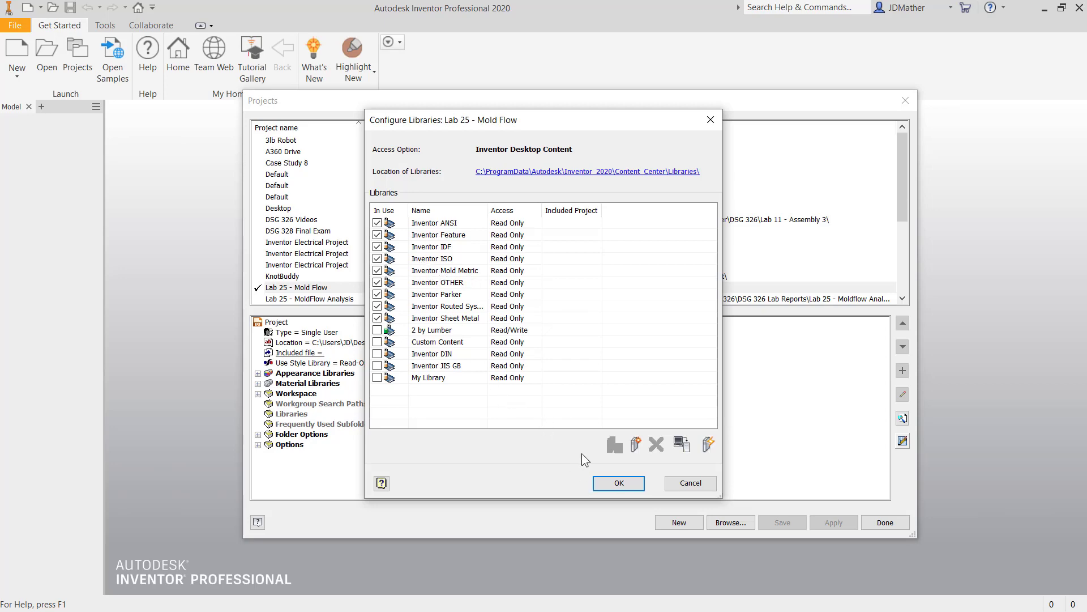
{"action": "left_click", "coordinate": [619, 483]}
{"action": "left_click", "coordinate": [872, 522]}
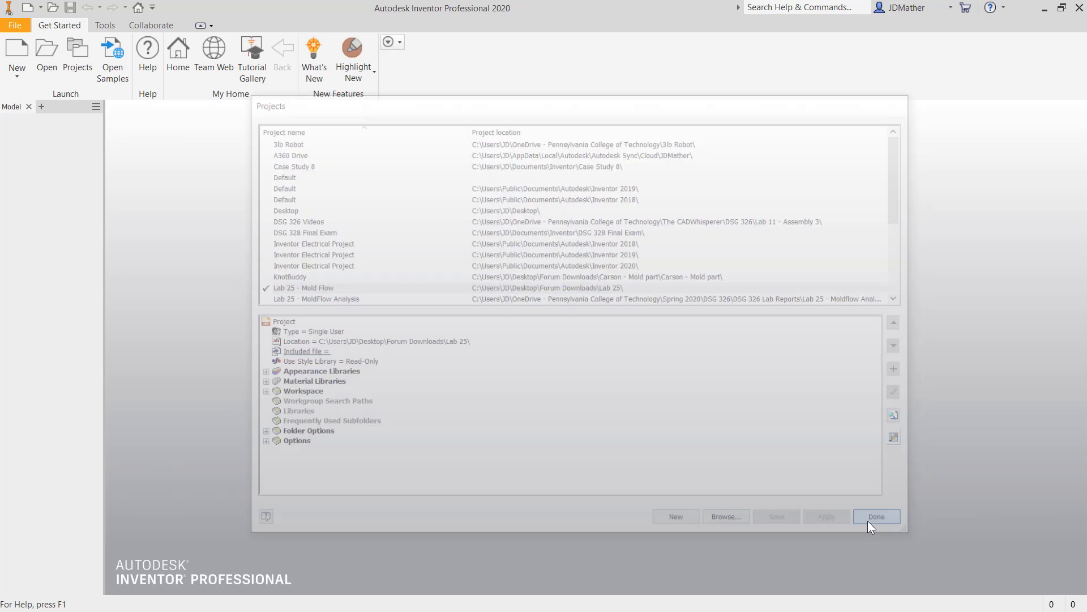
Open Lab 25 - Drone.ipt and roll the End of Part marker back to directly below Sketch1.
{"action": "left_click", "coordinate": [52, 50]}
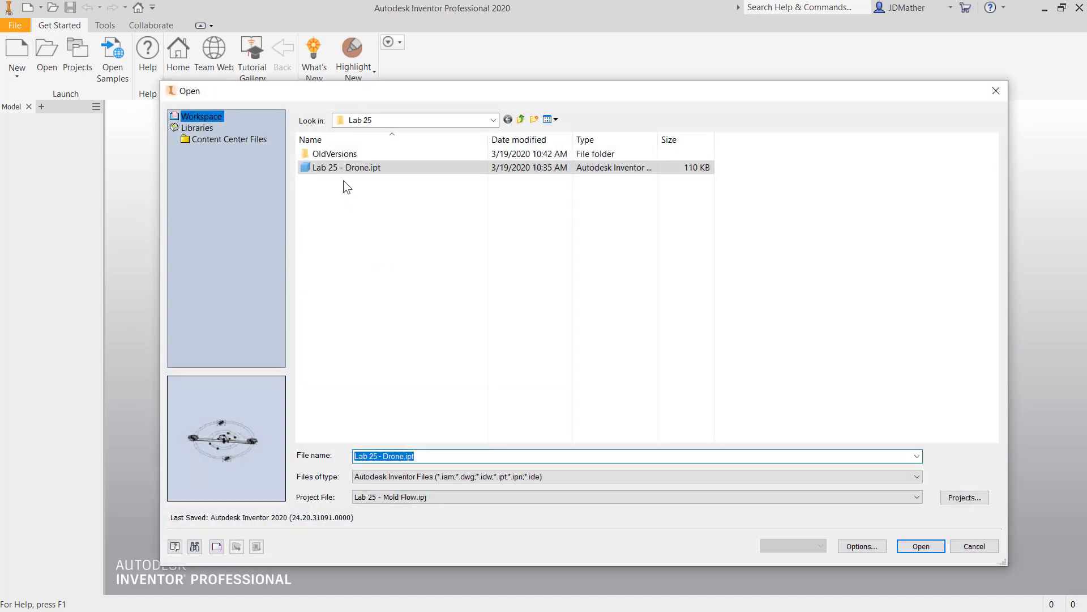
{"action": "left_click", "coordinate": [919, 546]}
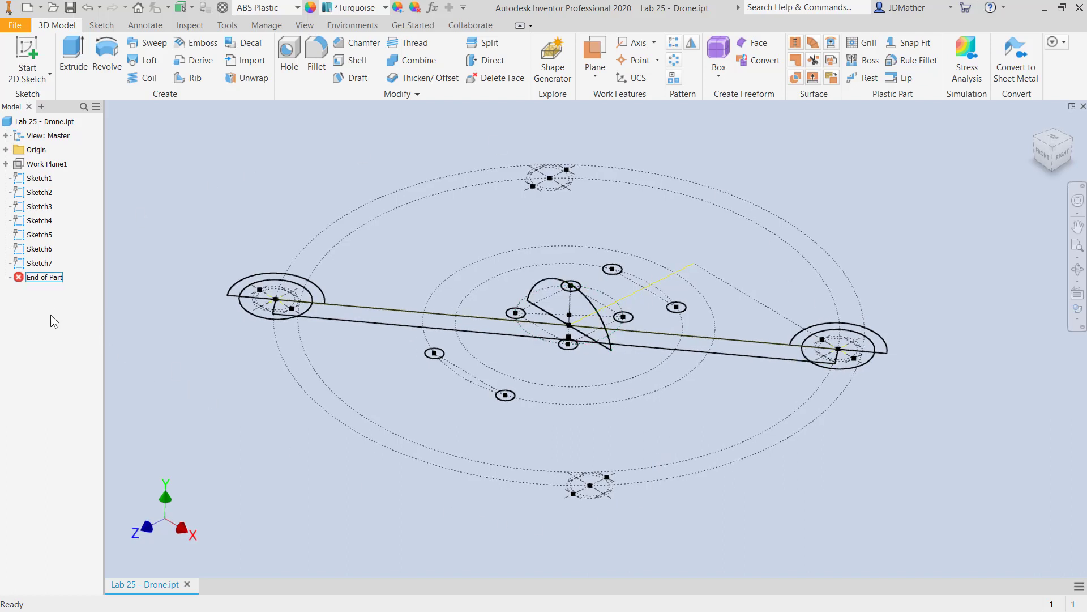
{"action": "left_click_drag", "start_coordinate": [35, 279], "coordinate": [37, 189]}
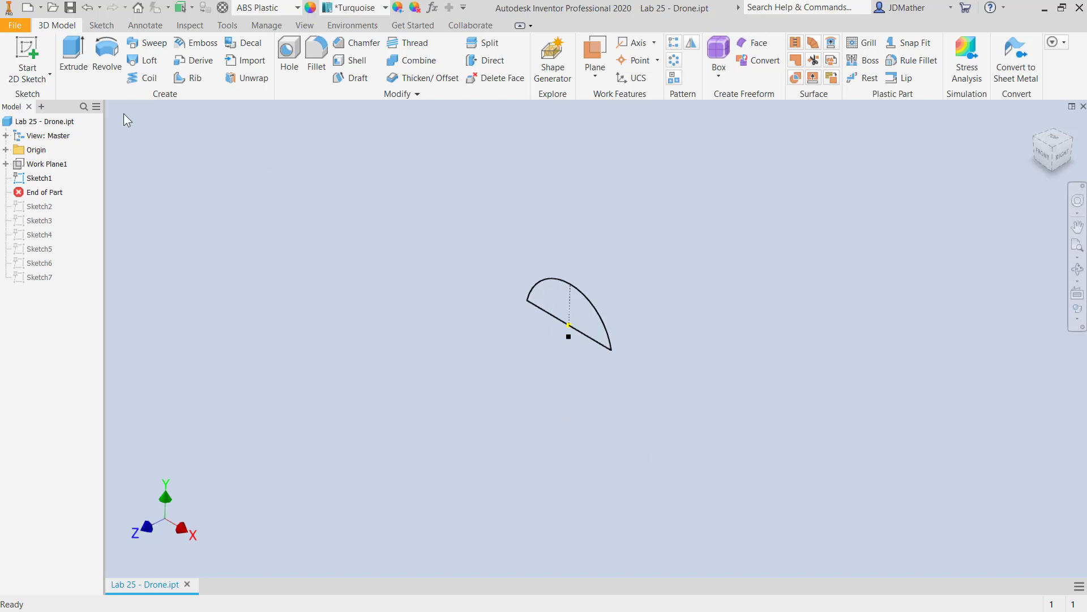
Extrude the Sketch1 arc profile asymmetrically, with Distance A of 80 mm and Distance B of 60 mm.
{"action": "left_click", "coordinate": [73, 57]}
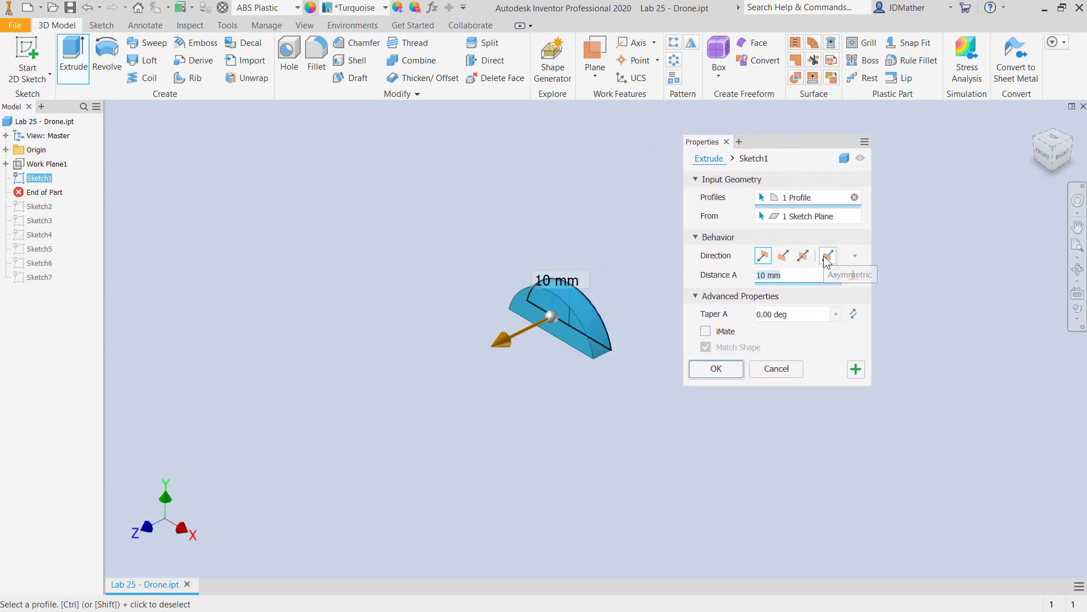
{"action": "left_click", "coordinate": [825, 258]}
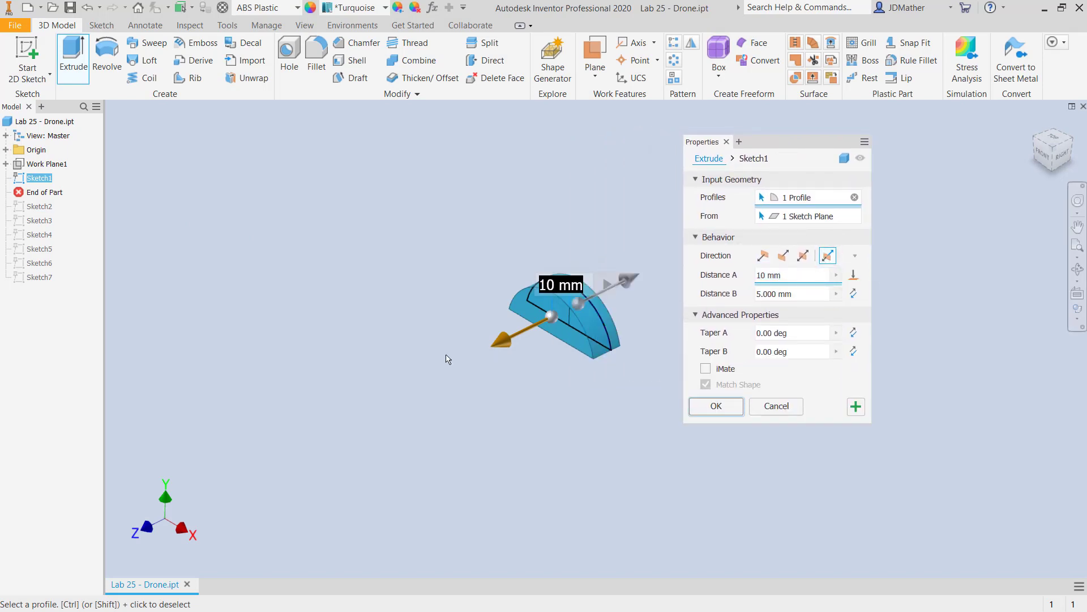
{"action": "left_click_drag", "start_coordinate": [500, 345], "coordinate": [322, 419]}
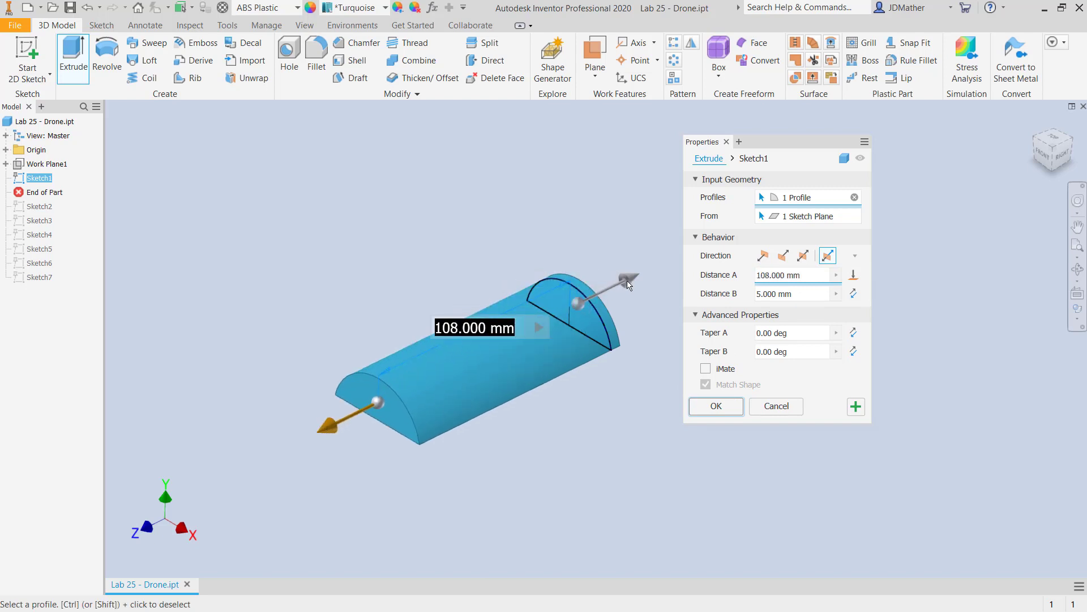
{"action": "left_click_drag", "start_coordinate": [629, 283], "coordinate": [667, 257]}
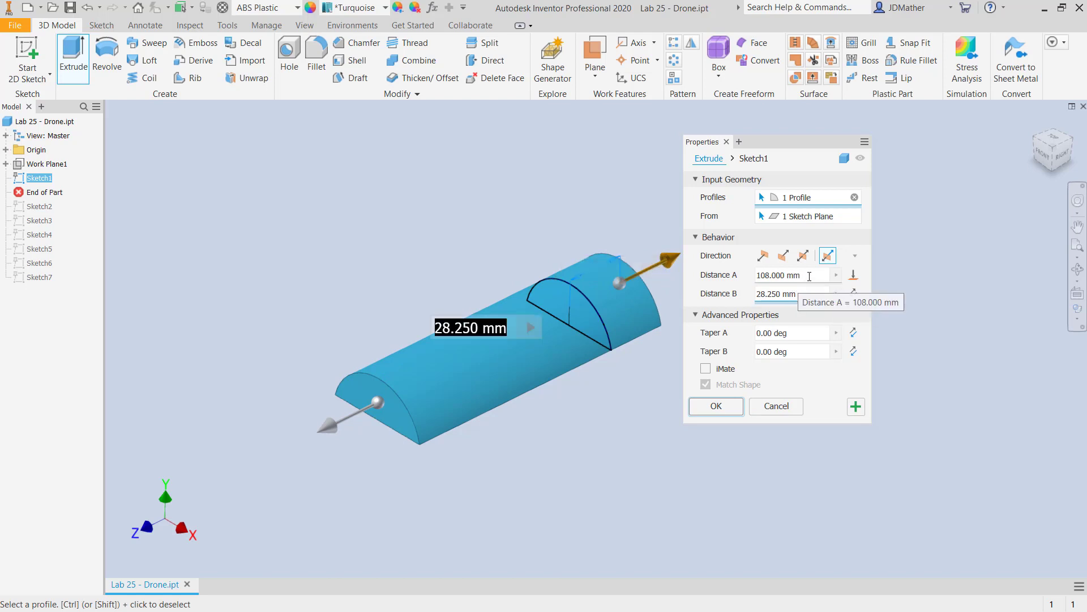
{"action": "left_click", "coordinate": [809, 276]}
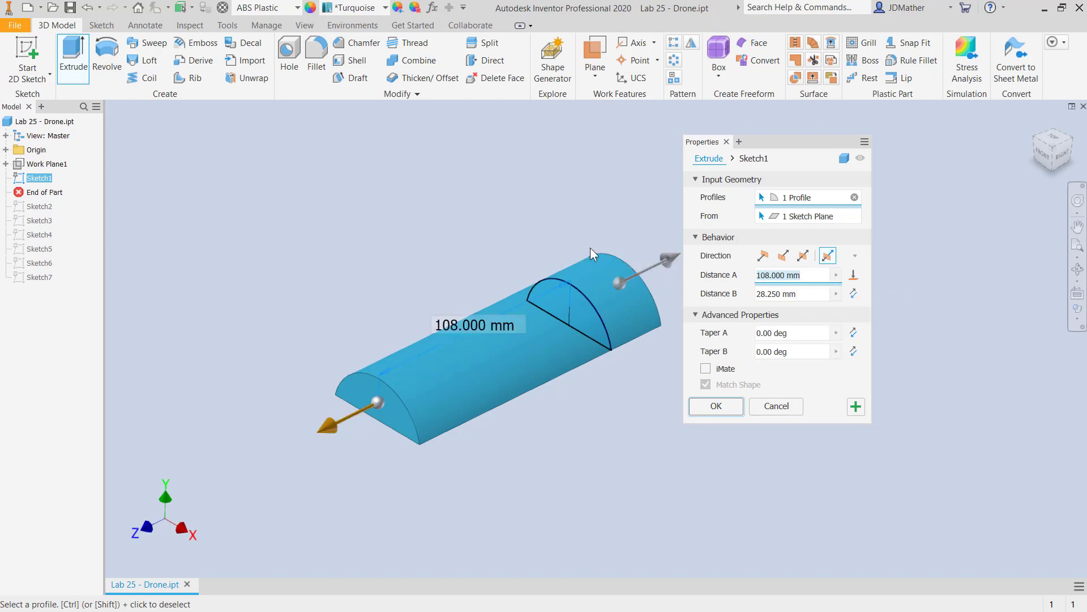
{"action": "type", "text": "80"}
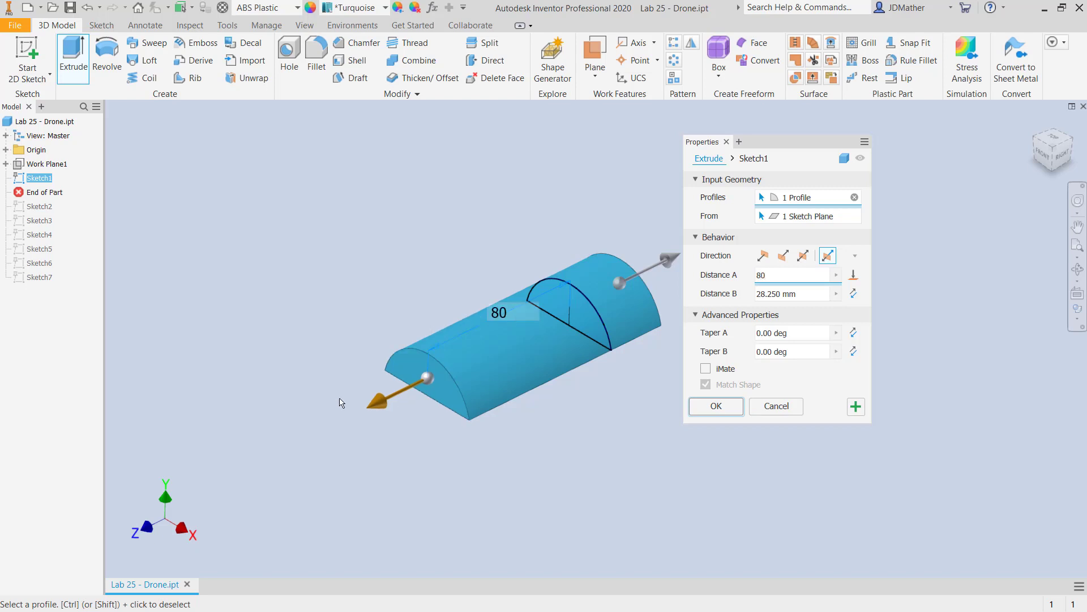
{"action": "left_click", "coordinate": [796, 292]}
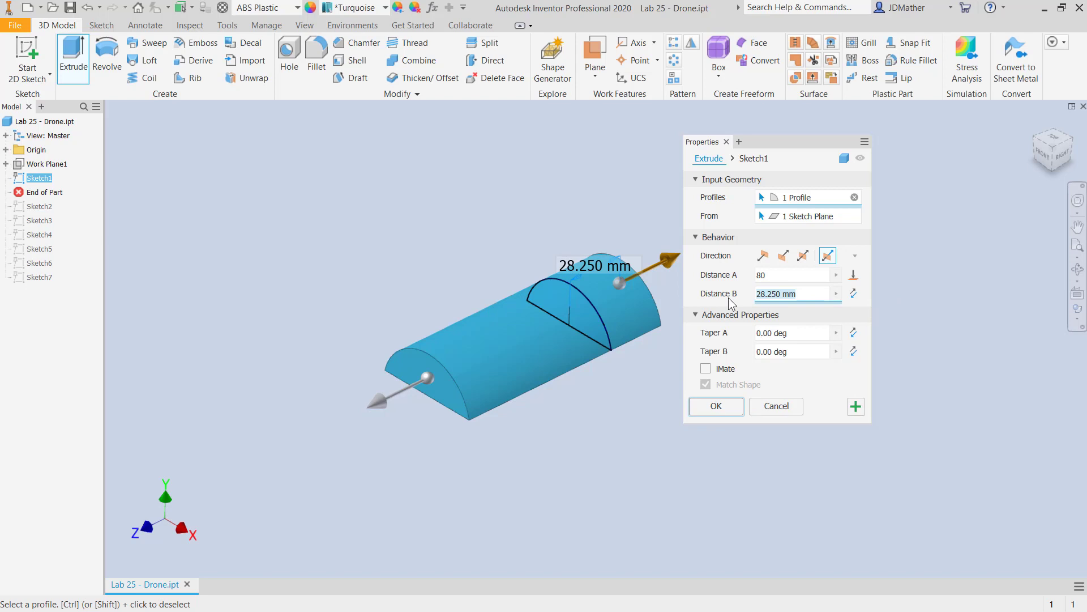
{"action": "type", "text": "60"}
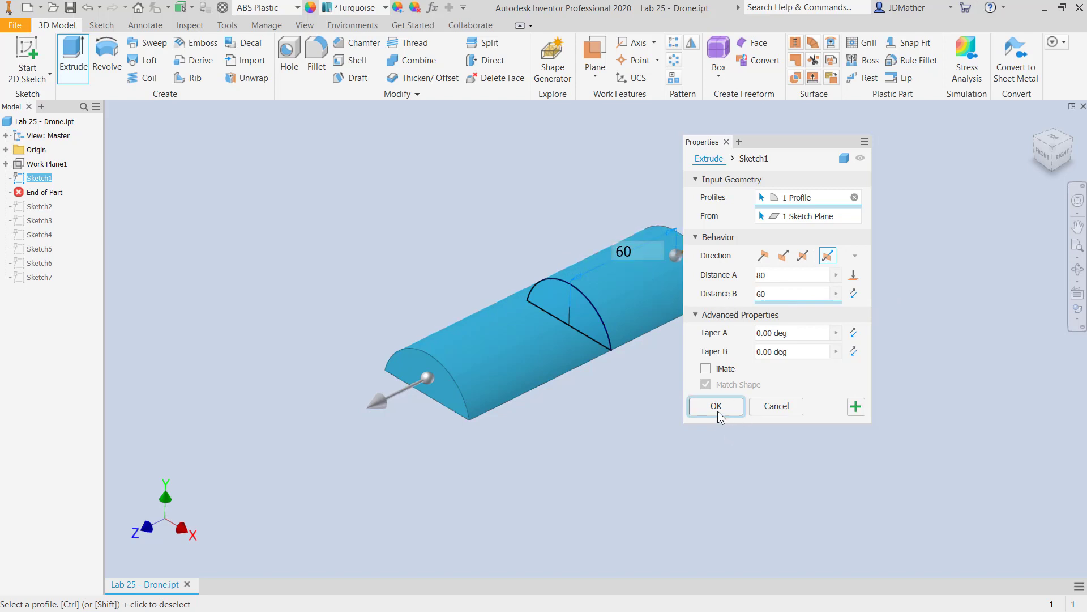
{"action": "left_click", "coordinate": [717, 406]}
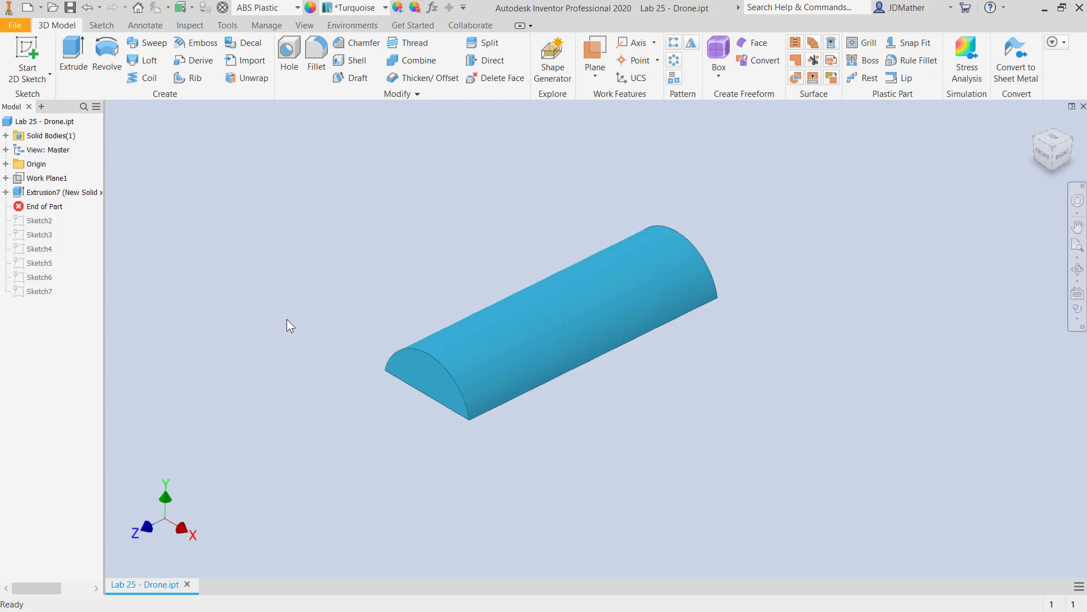
Edit Sketch1 under the extrusion, add a driven radial dimension to the arc, and finish the sketch.
{"action": "left_click", "coordinate": [6, 192]}
{"action": "left_click", "coordinate": [42, 206]}
{"action": "right_click", "coordinate": [44, 206]}
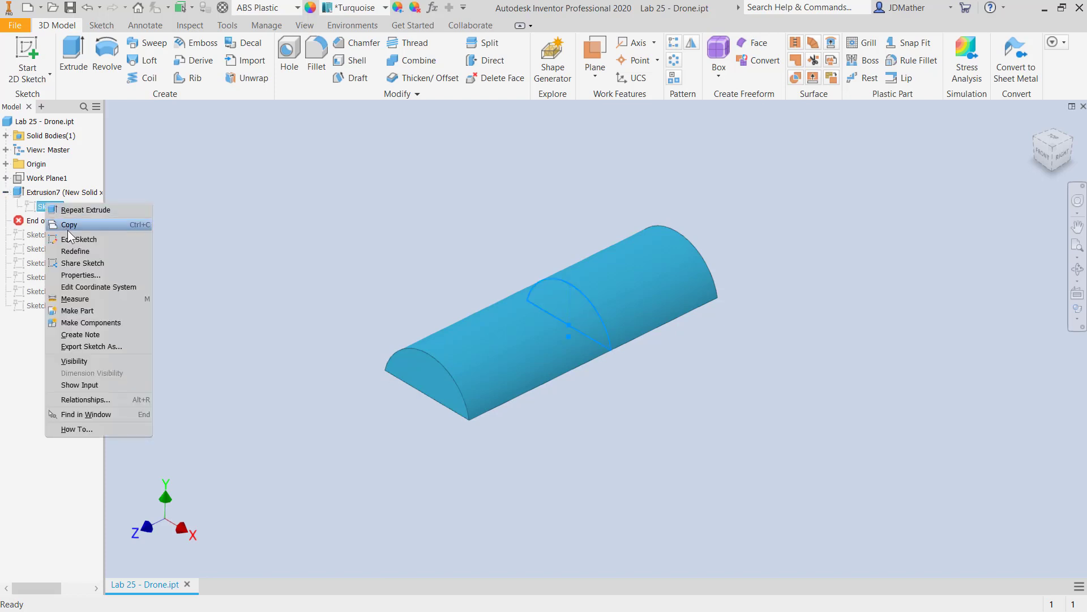
{"action": "left_click", "coordinate": [70, 239]}
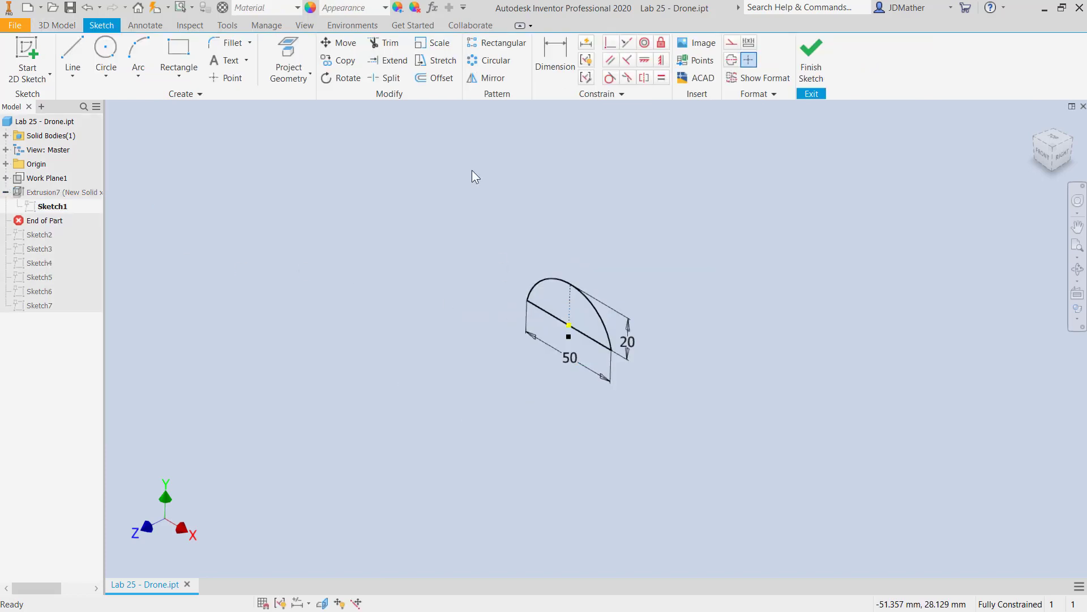
{"action": "left_click", "coordinate": [557, 54]}
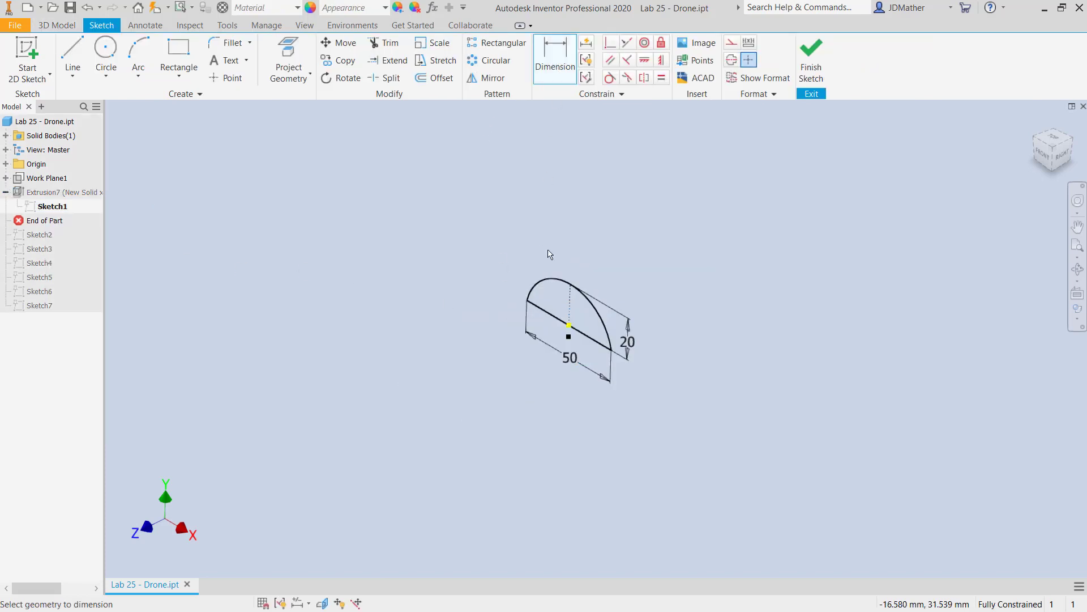
{"action": "left_click", "coordinate": [545, 289]}
{"action": "left_click", "coordinate": [531, 225]}
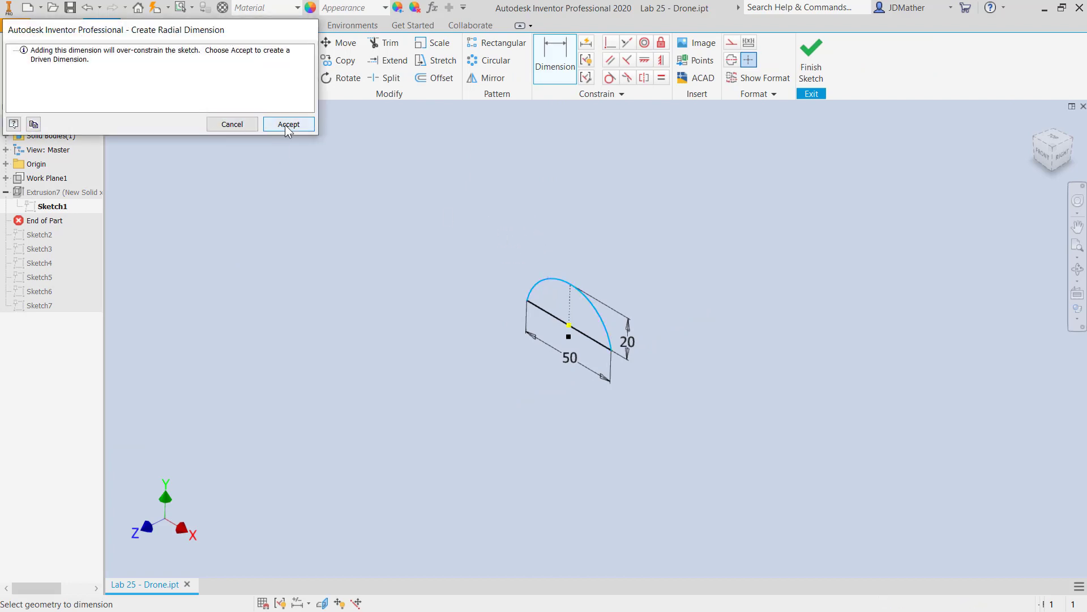
{"action": "left_click", "coordinate": [286, 125]}
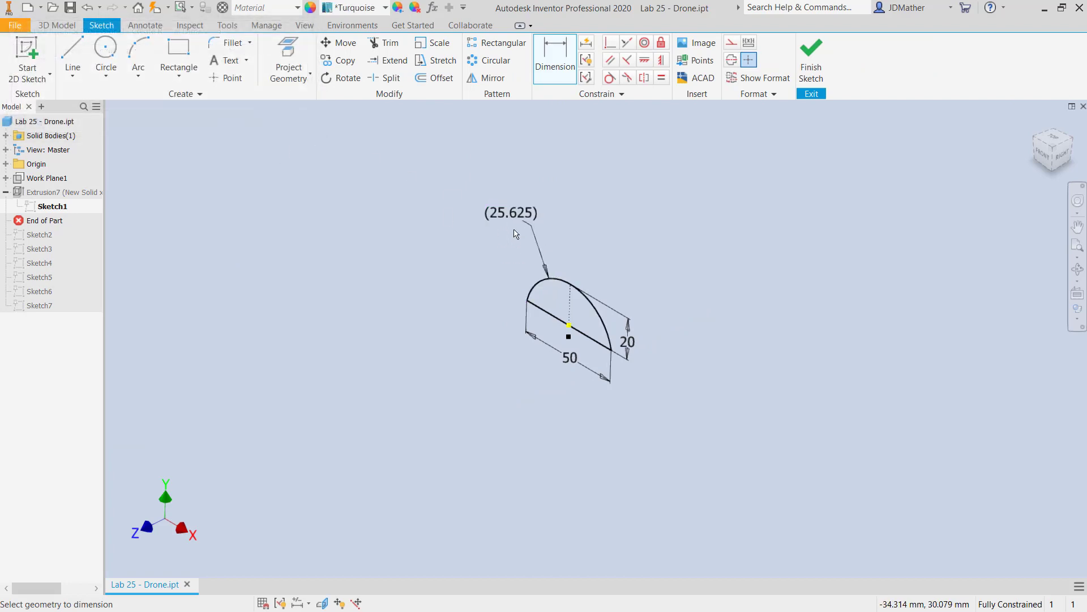
{"action": "left_click", "coordinate": [1047, 160]}
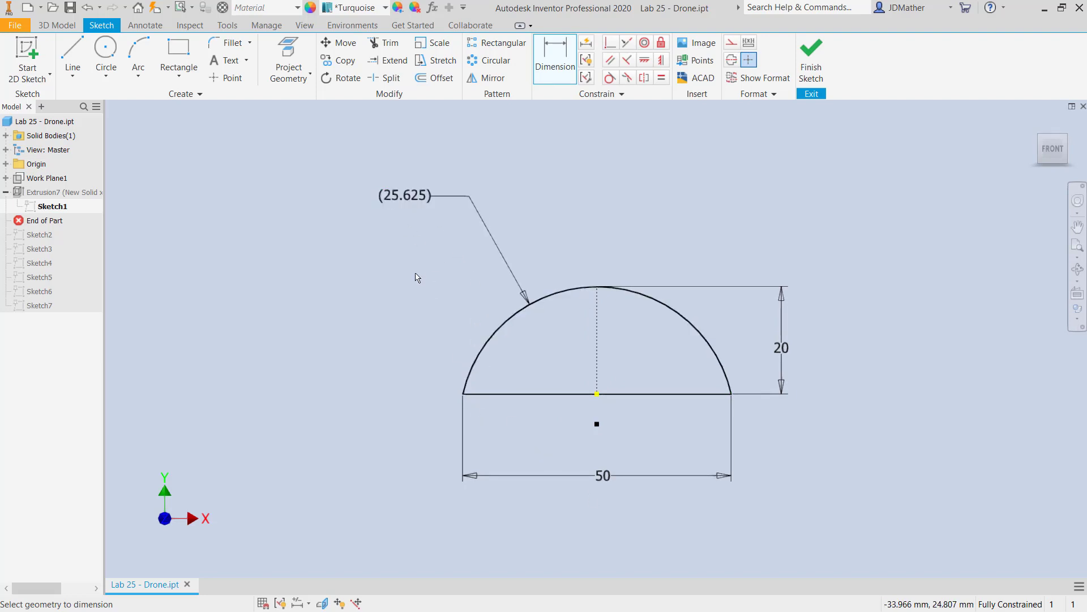
{"action": "key", "text": "F5"}
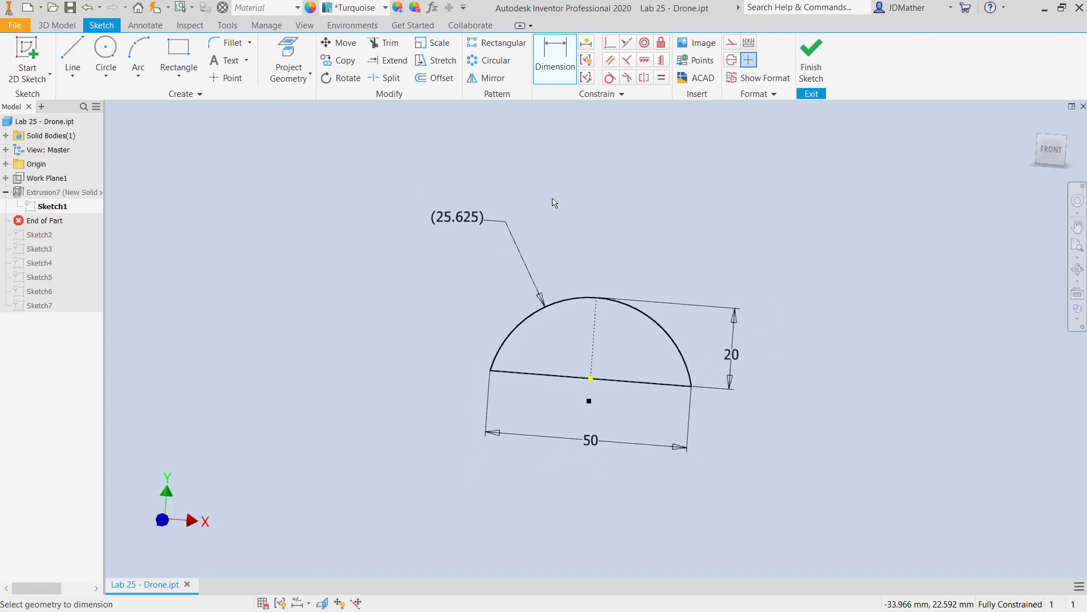
{"action": "left_click", "coordinate": [813, 69]}
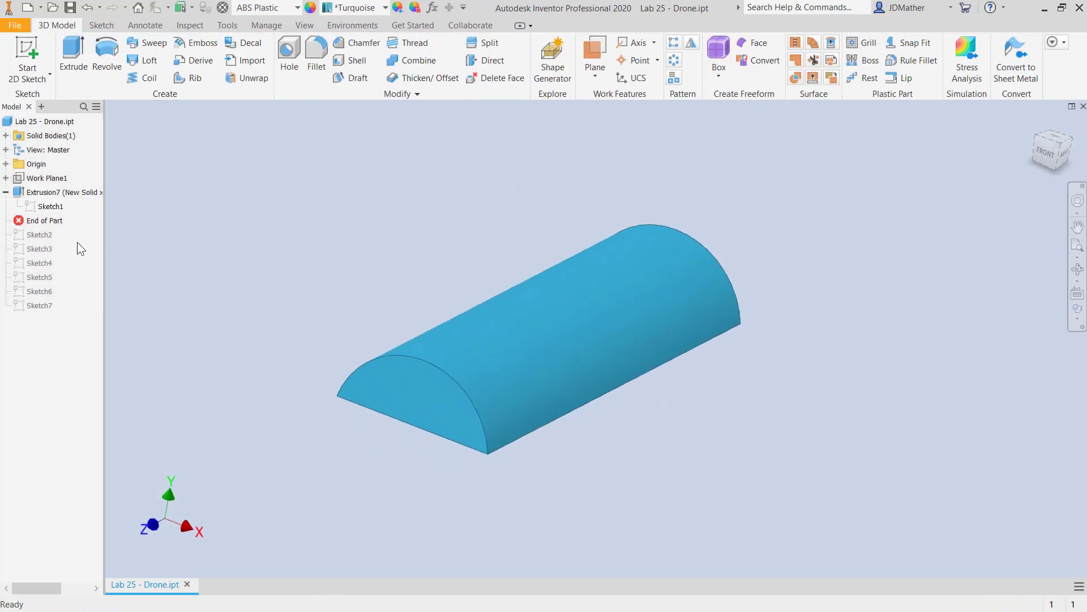
Turn on the visibility of Sketch1 and its dimensions over the extruded body.
{"action": "right_click", "coordinate": [45, 206]}
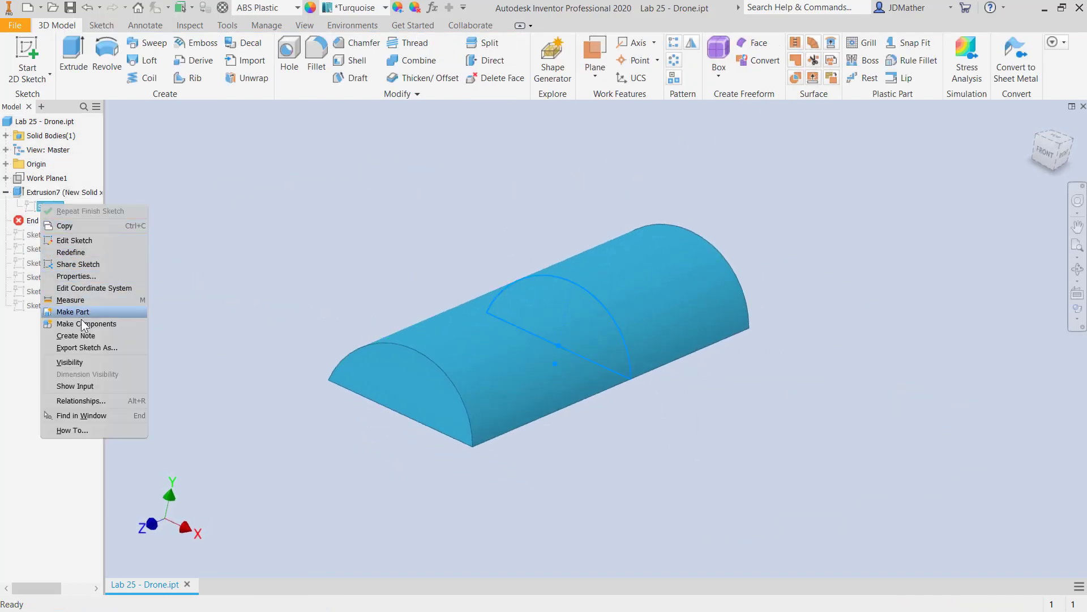
{"action": "left_click", "coordinate": [81, 360]}
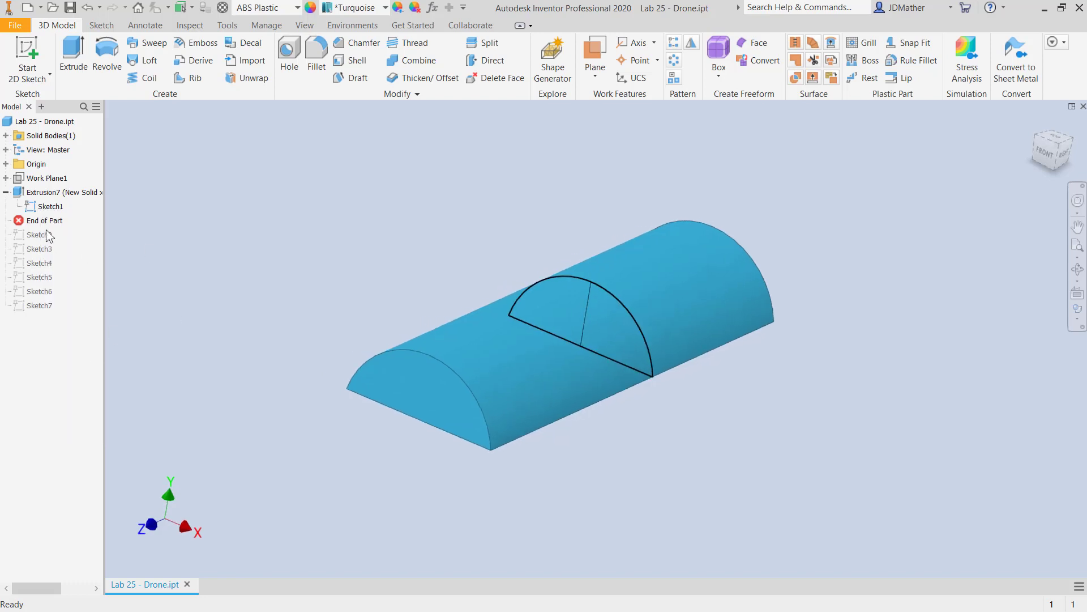
{"action": "right_click", "coordinate": [45, 206]}
{"action": "left_click", "coordinate": [80, 375]}
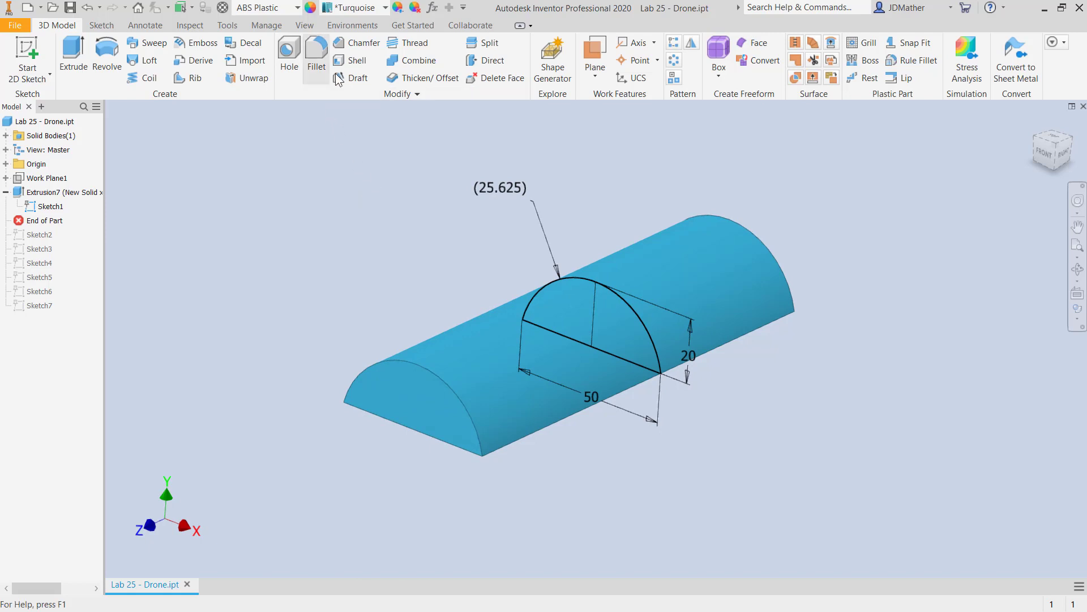
Fillet the curved edges at both ends of the body, linking the radius to the sketch's driven arc dimension d56, and hide Sketch1.
{"action": "left_click", "coordinate": [316, 54]}
{"action": "left_click", "coordinate": [377, 365]}
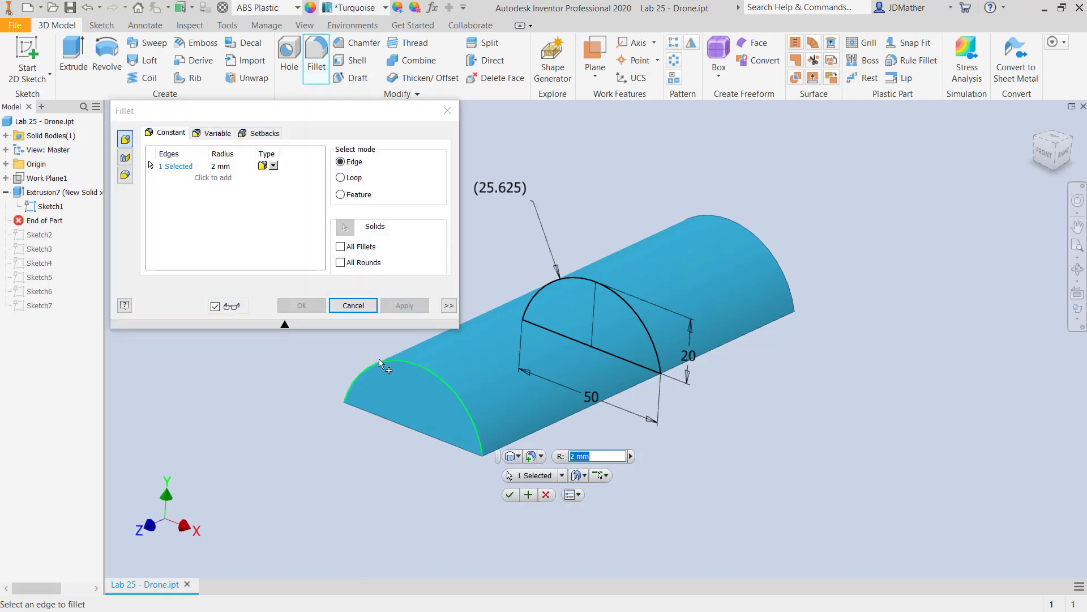
{"action": "left_click", "coordinate": [736, 229]}
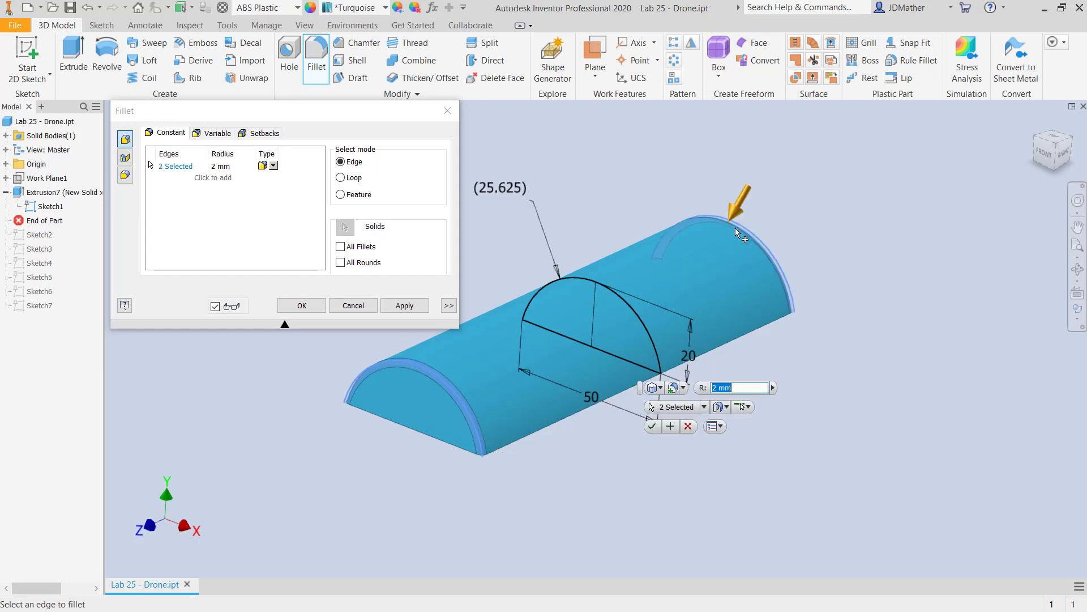
{"action": "left_click", "coordinate": [220, 166]}
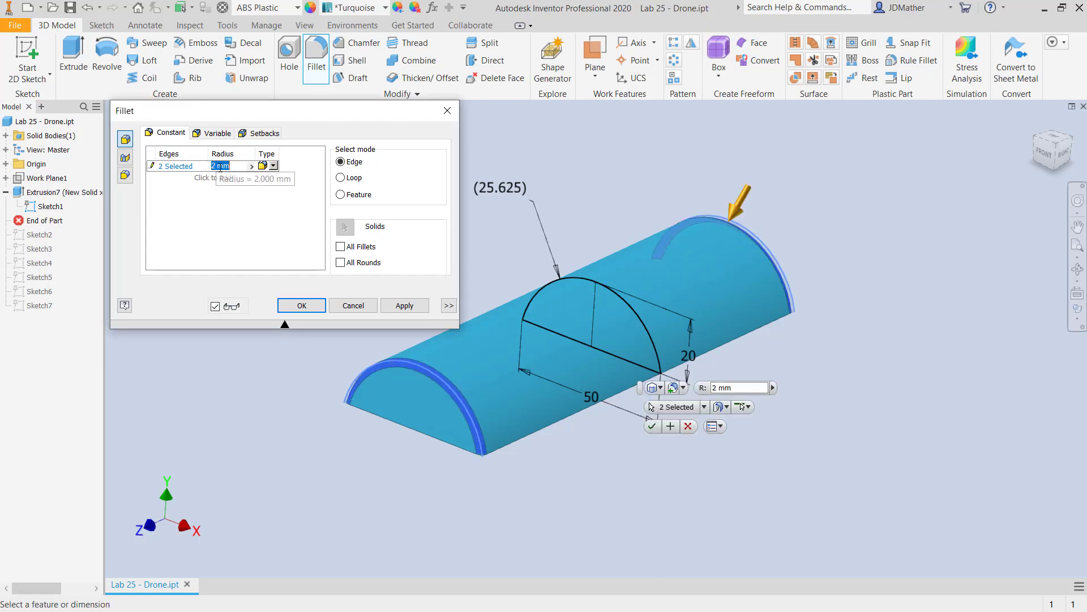
{"action": "left_click", "coordinate": [517, 195]}
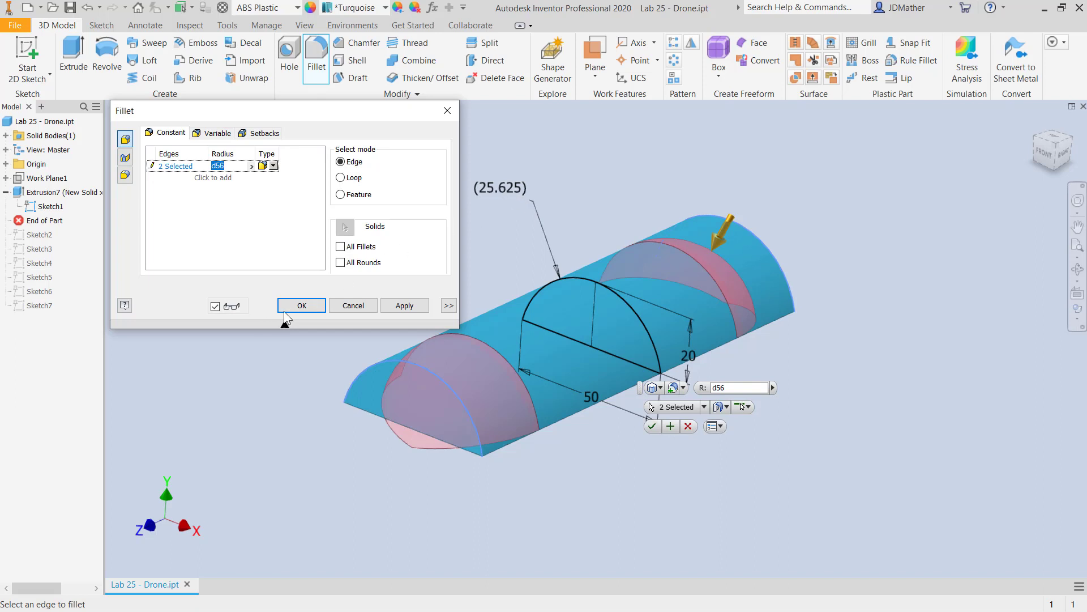
{"action": "left_click", "coordinate": [300, 306]}
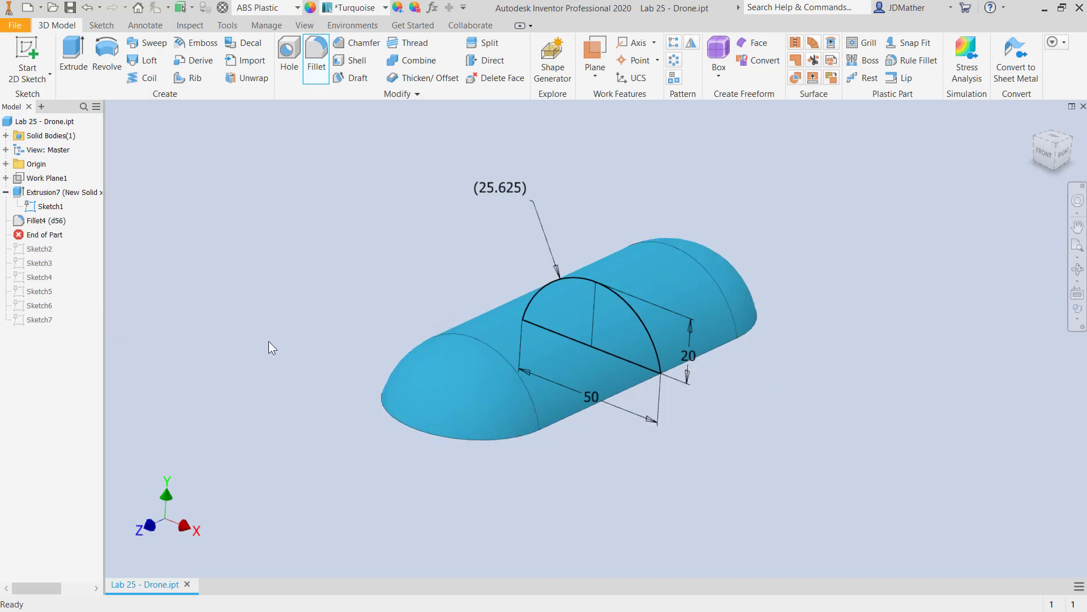
{"action": "right_click", "coordinate": [44, 206]}
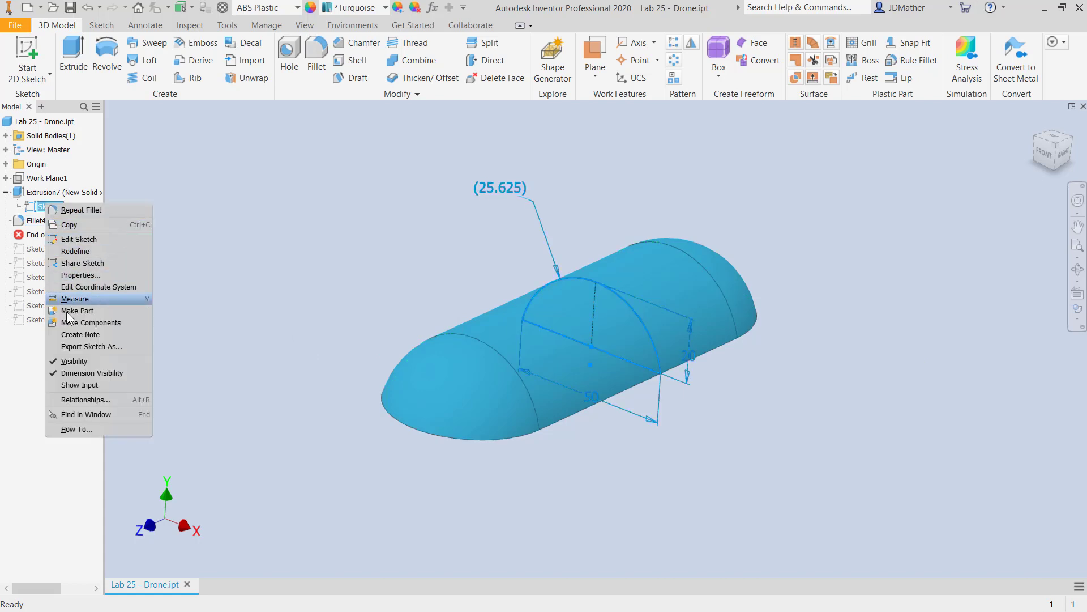
{"action": "left_click", "coordinate": [75, 362]}
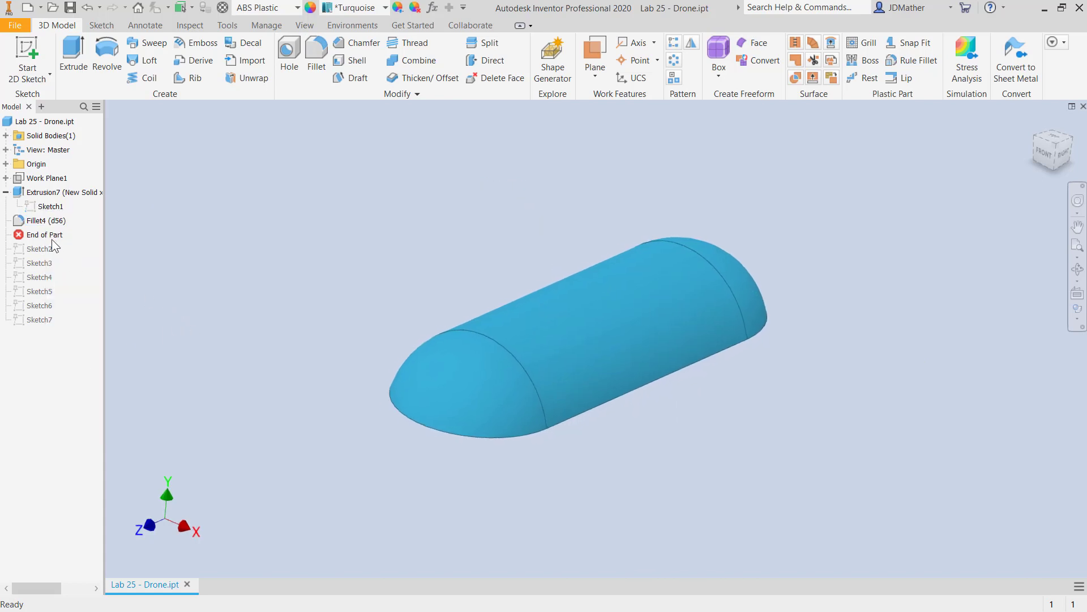
Move the End of Part marker below Sketch2 and revolve its narrow profile 180 degrees, joined to the body, to form the crossing arm.
{"action": "left_click_drag", "start_coordinate": [44, 234], "coordinate": [49, 250]}
{"action": "mouse_move", "coordinate": [172, 250]}
{"action": "middle_mouse_down", "text": "shift"}
{"action": "mouse_move", "coordinate": [190, 246]}
{"action": "mouse_move", "coordinate": [210, 270]}
{"action": "middle_mouse_up", "text": "shift"}
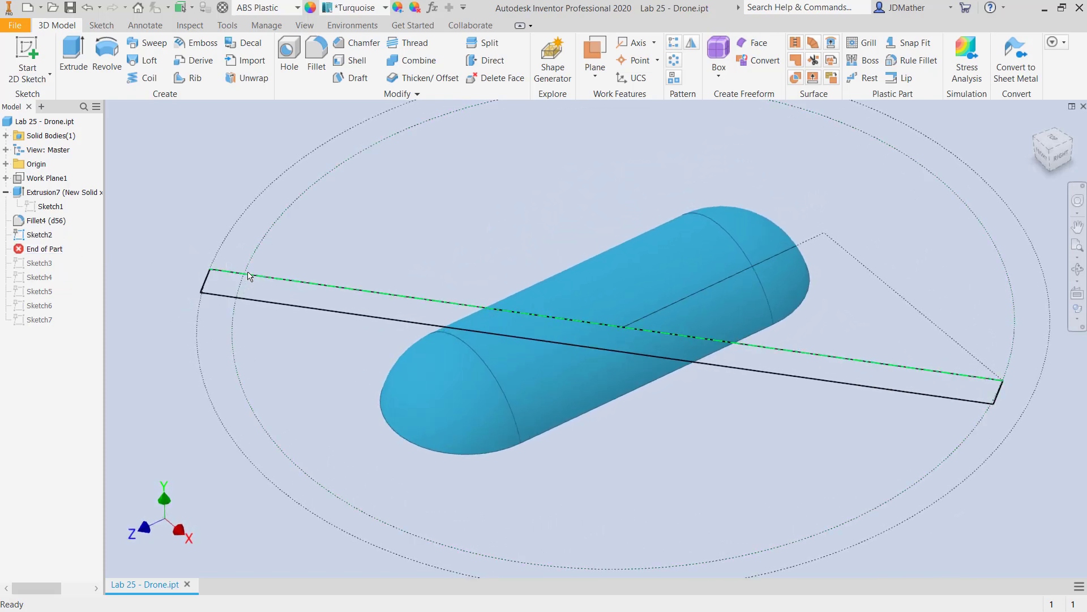
{"action": "mouse_move", "coordinate": [248, 276]}
{"action": "middle_click_drag", "start_coordinate": [150, 176], "coordinate": [100, 35], "text": "shift"}
{"action": "left_click", "coordinate": [103, 44]}
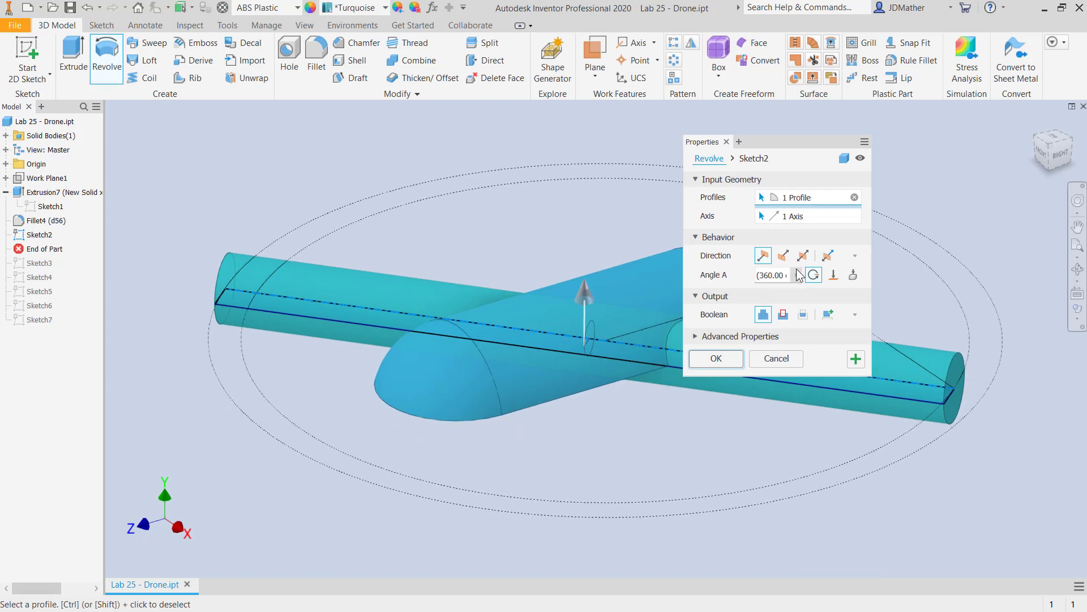
{"action": "left_click", "coordinate": [783, 275]}
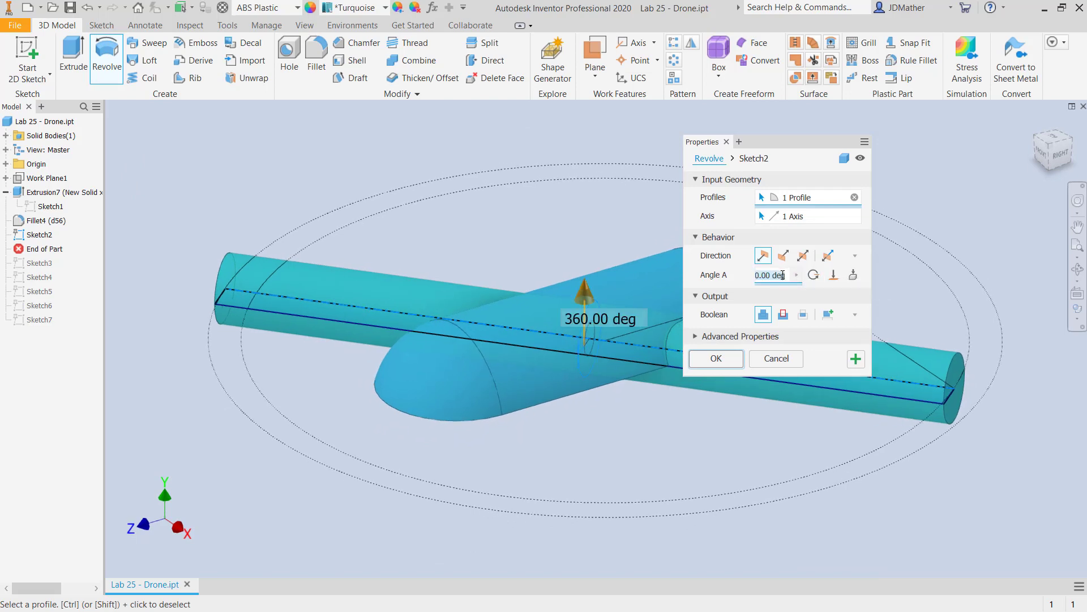
{"action": "type", "text": "180"}
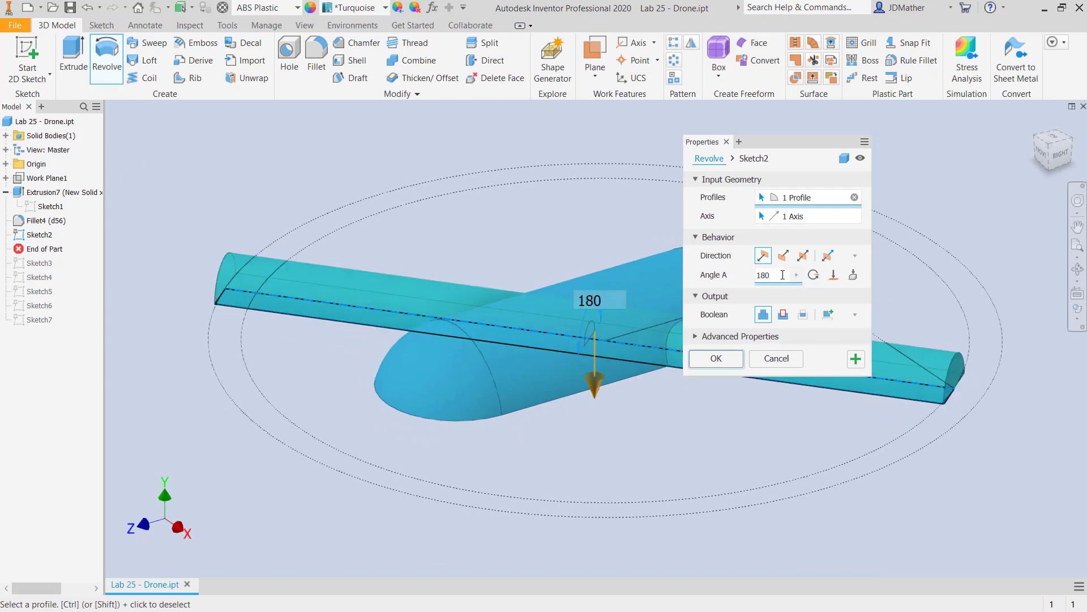
{"action": "mouse_move", "coordinate": [567, 309]}
{"action": "middle_mouse_down", "text": "shift"}
{"action": "mouse_move", "coordinate": [215, 326]}
{"action": "mouse_move", "coordinate": [302, 418]}
{"action": "mouse_move", "coordinate": [290, 400]}
{"action": "middle_mouse_up", "text": "shift"}
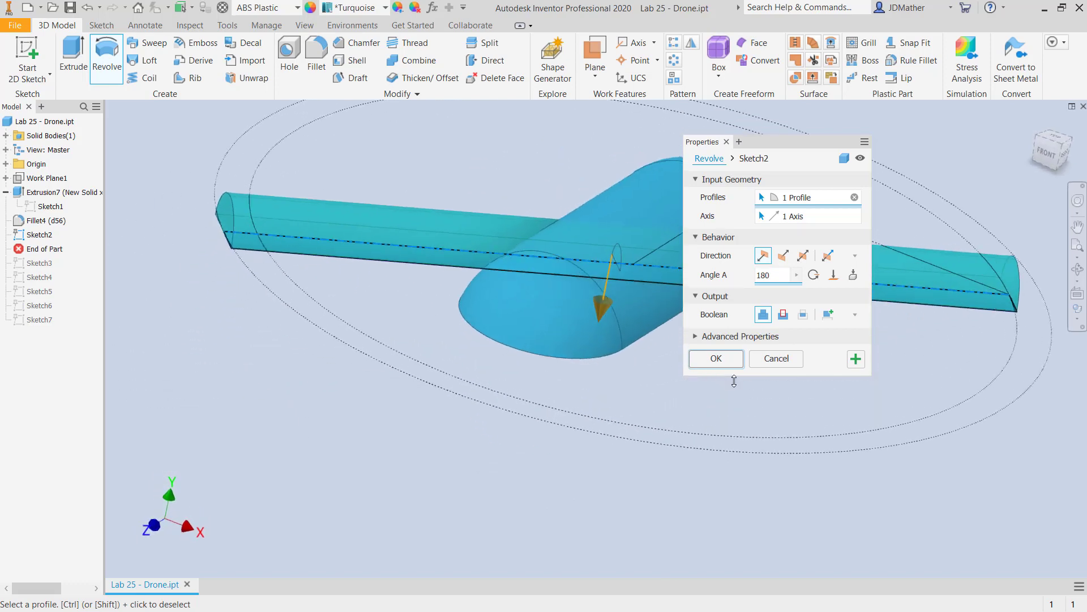
{"action": "left_click", "coordinate": [717, 358]}
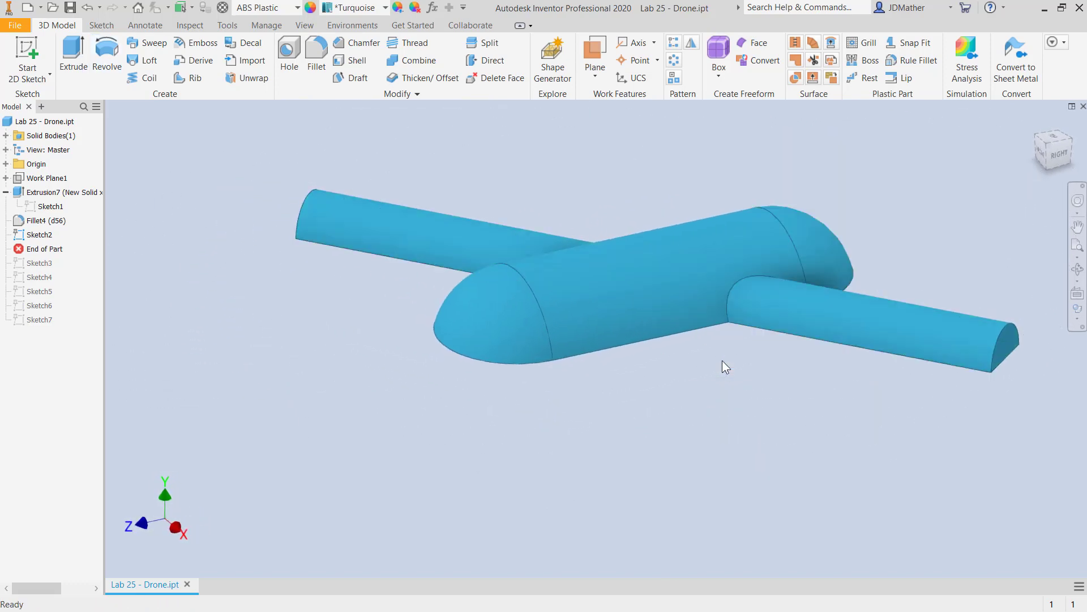
Move the End of Part marker below Sketch3 and revolve both arm-end profiles 180 degrees in the flipped direction, joined to the body.
{"action": "left_click_drag", "start_coordinate": [58, 248], "coordinate": [58, 263]}
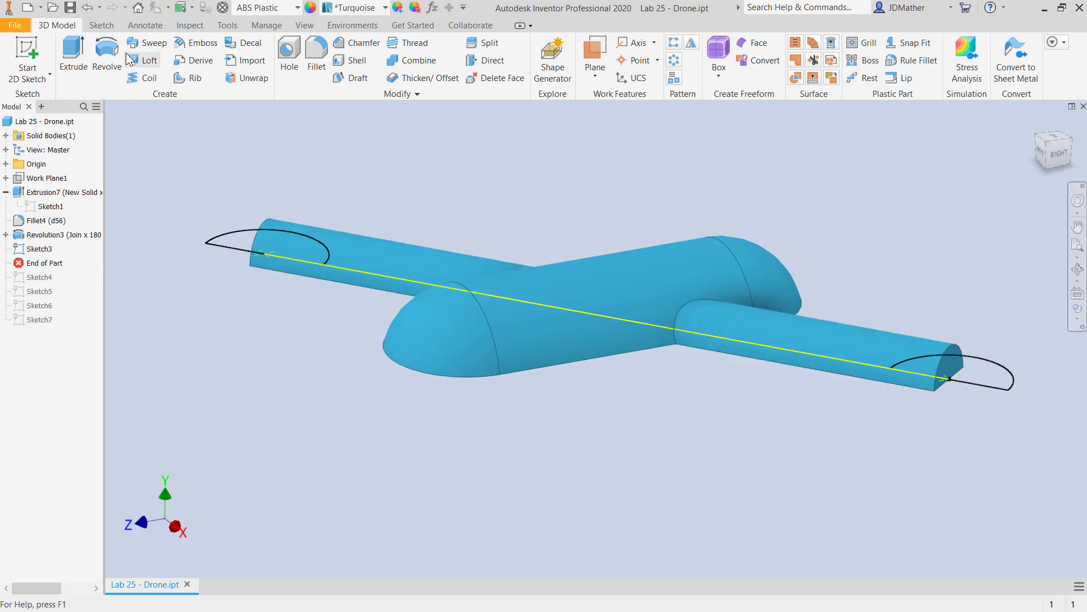
{"action": "left_click", "coordinate": [105, 59]}
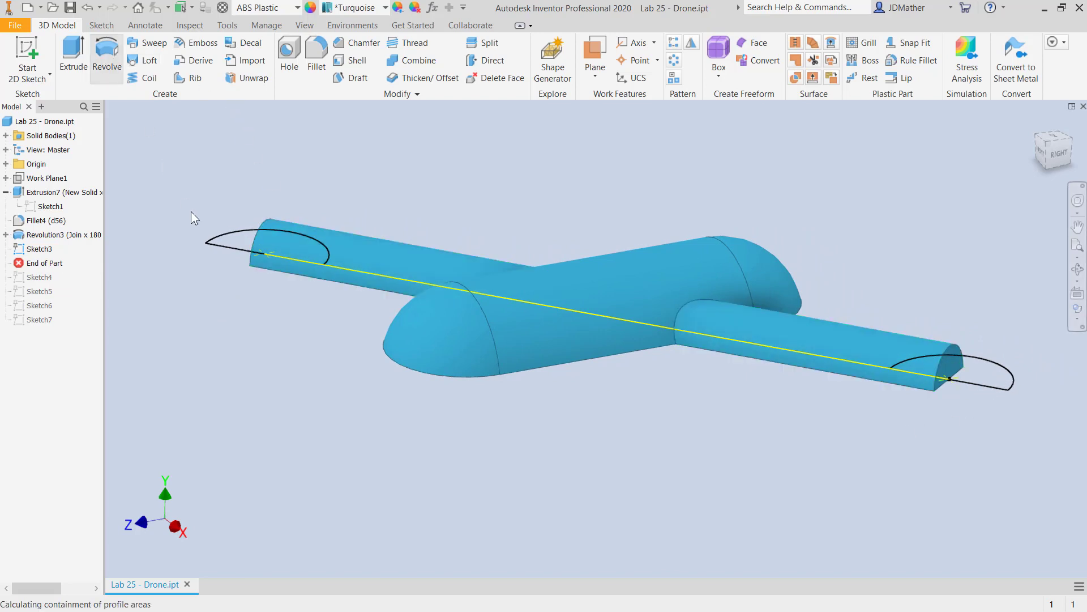
{"action": "left_click", "coordinate": [235, 242]}
{"action": "left_click", "coordinate": [978, 372]}
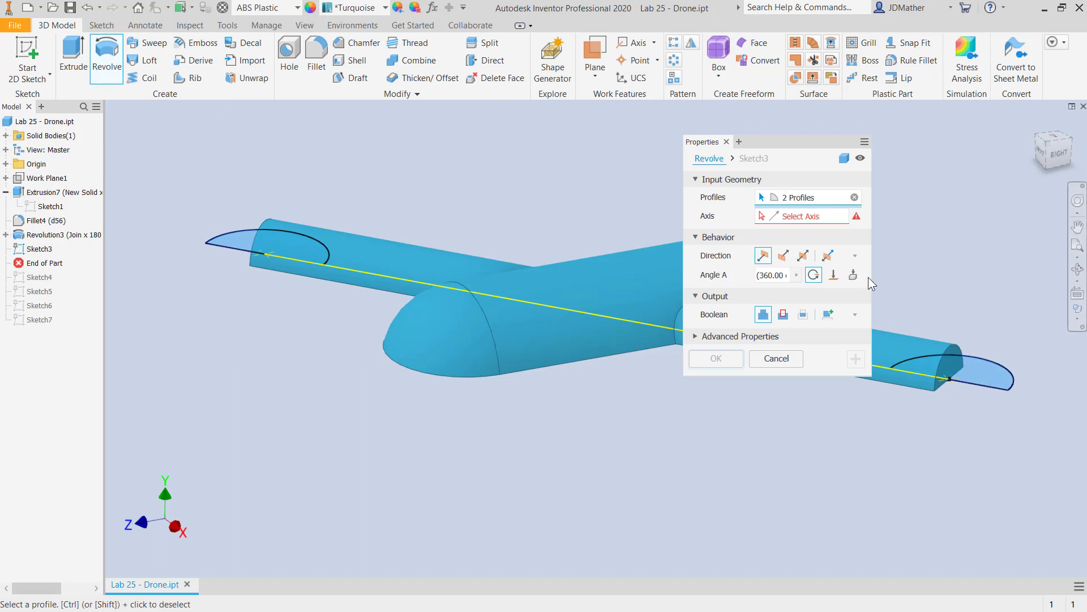
{"action": "left_click", "coordinate": [957, 379]}
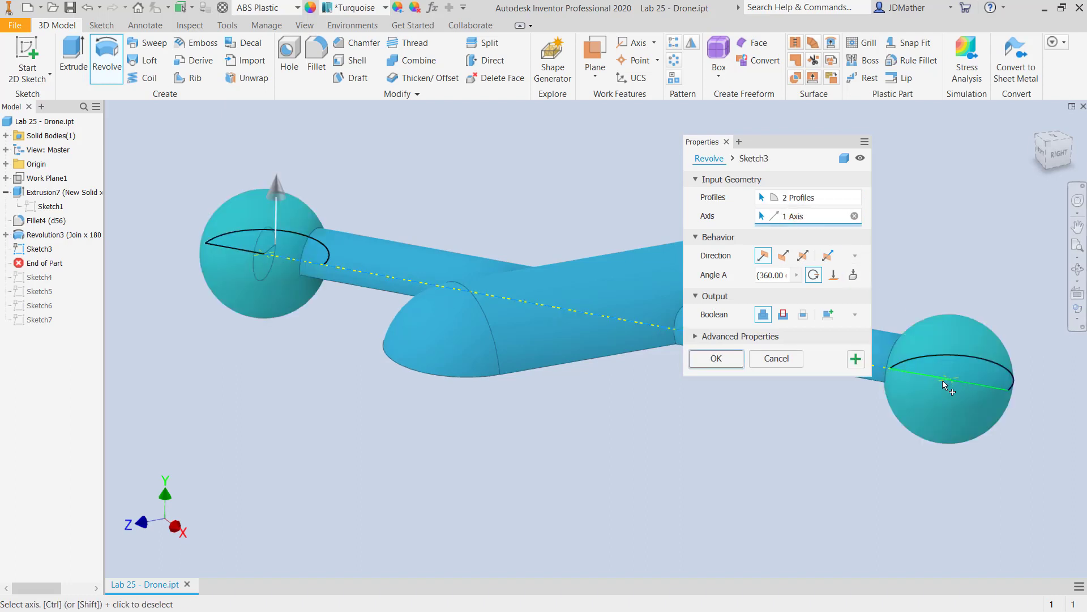
{"action": "left_click", "coordinate": [785, 276]}
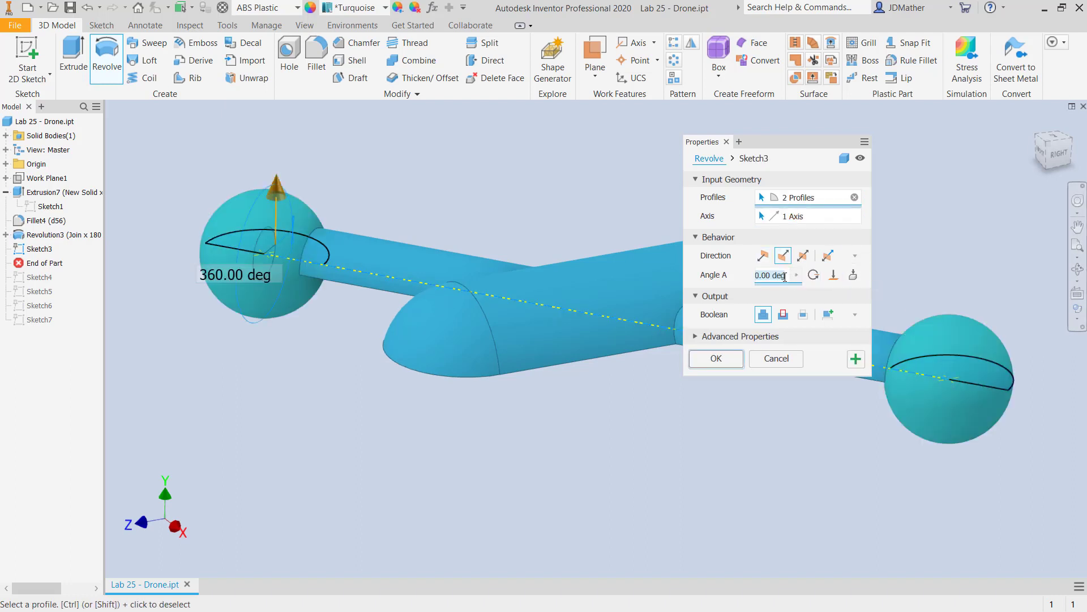
{"action": "type", "text": "180"}
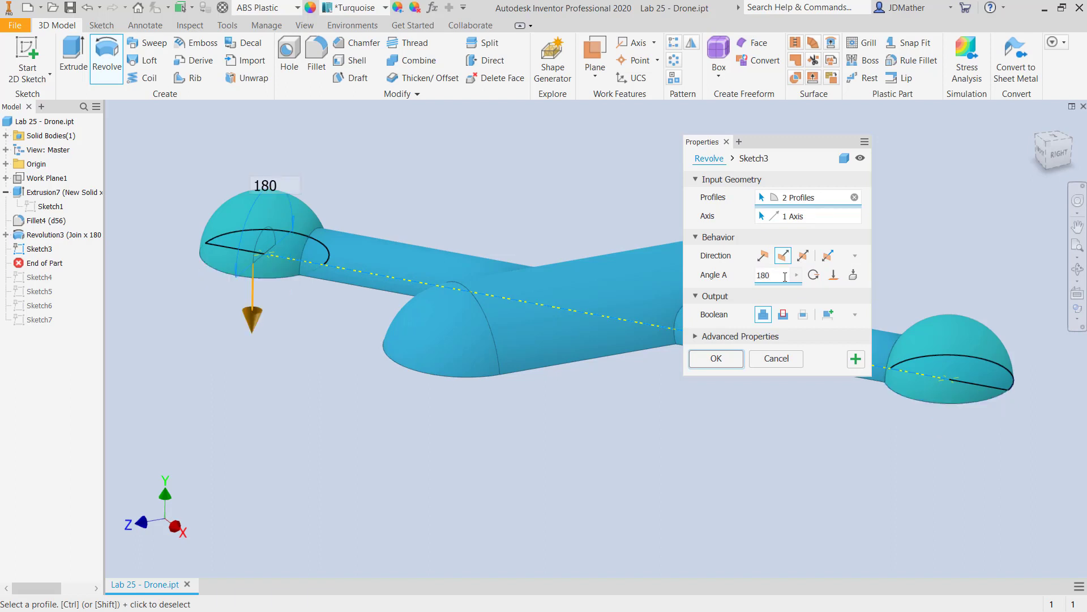
{"action": "left_click", "coordinate": [703, 360]}
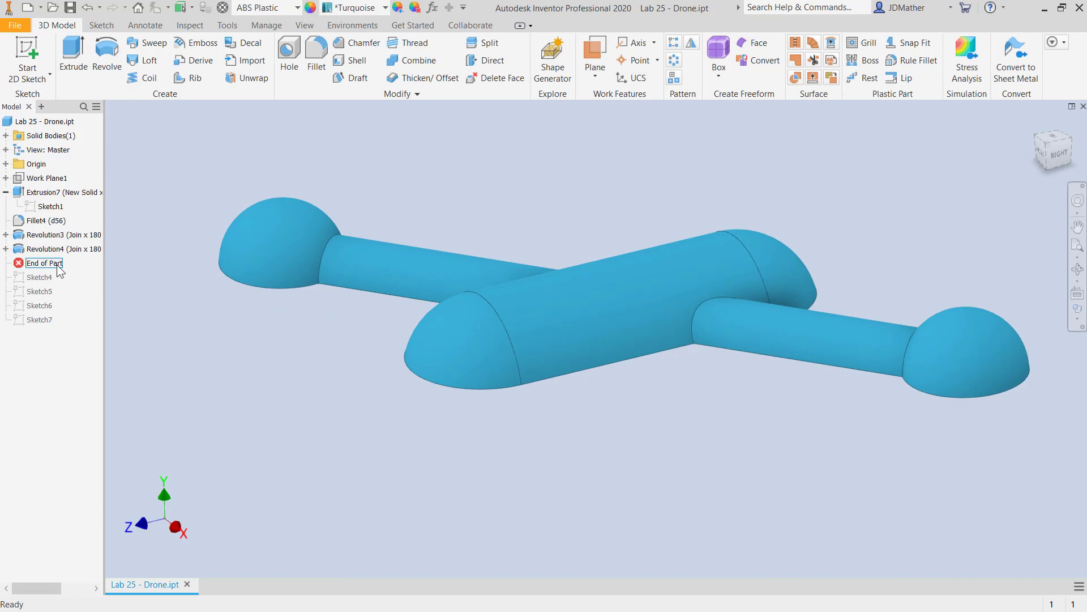
{"action": "left_click_drag", "start_coordinate": [59, 270], "coordinate": [63, 281]}
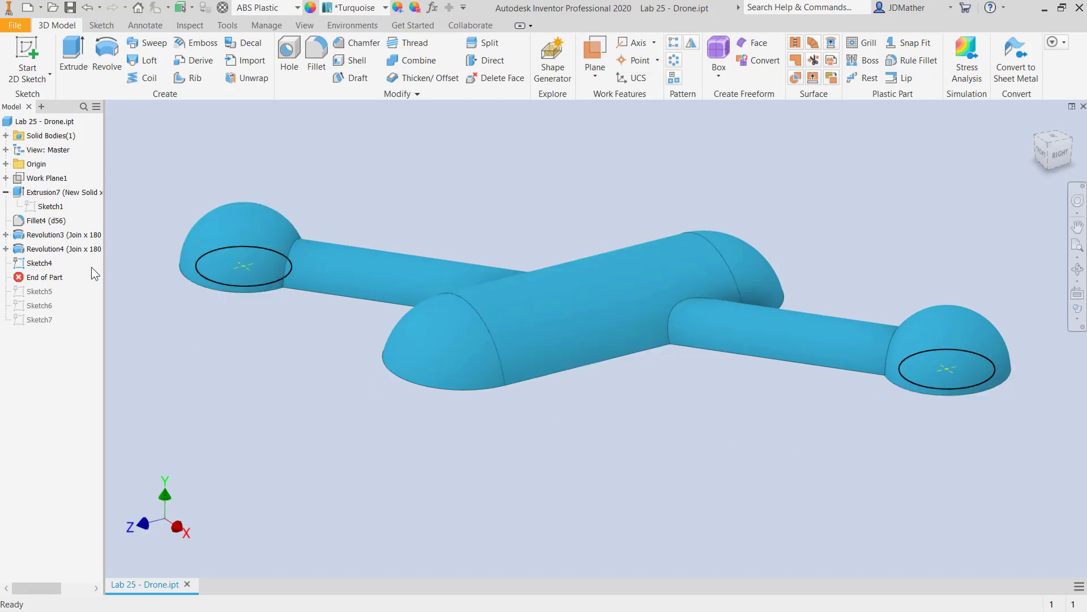
{"action": "left_click_drag", "start_coordinate": [60, 279], "coordinate": [61, 263]}
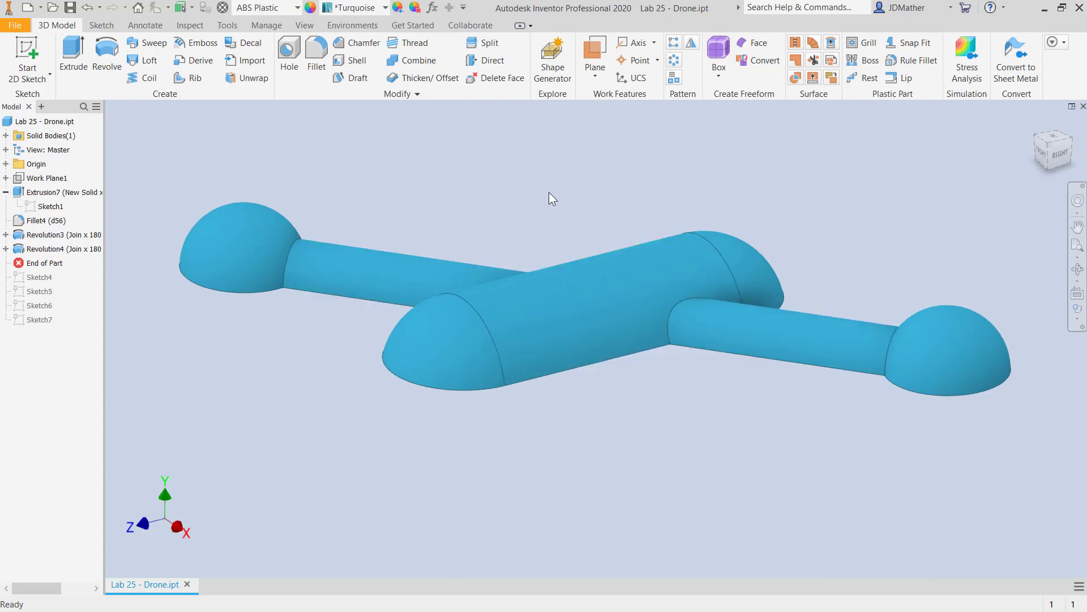
{"action": "left_click", "coordinate": [317, 63]}
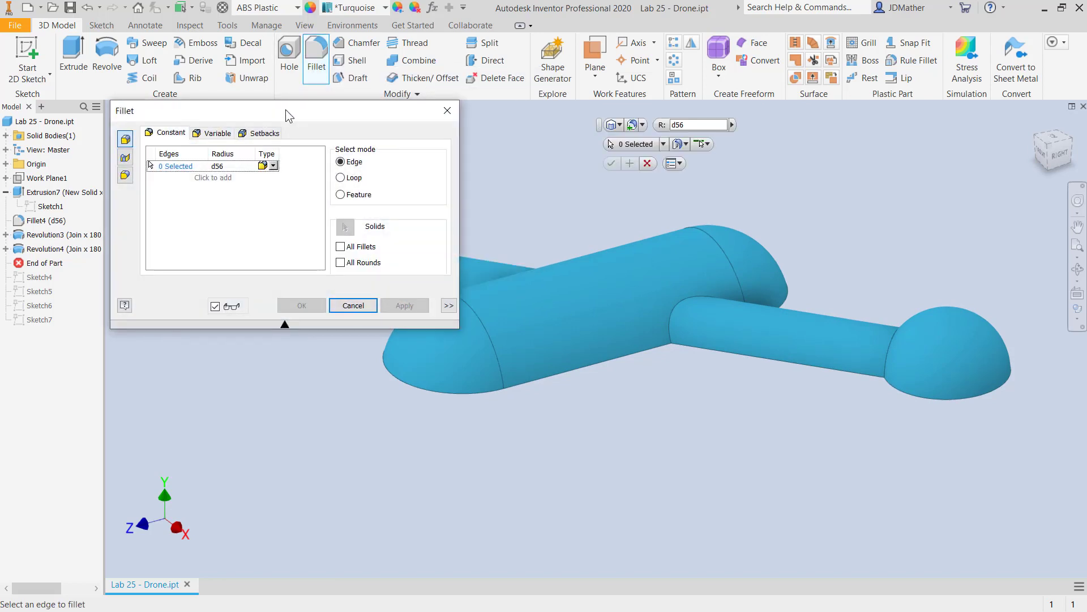
{"action": "left_click", "coordinate": [340, 247]}
{"action": "scroll", "coordinate": [592, 210], "scroll_direction": "down", "scroll_amount": 3}
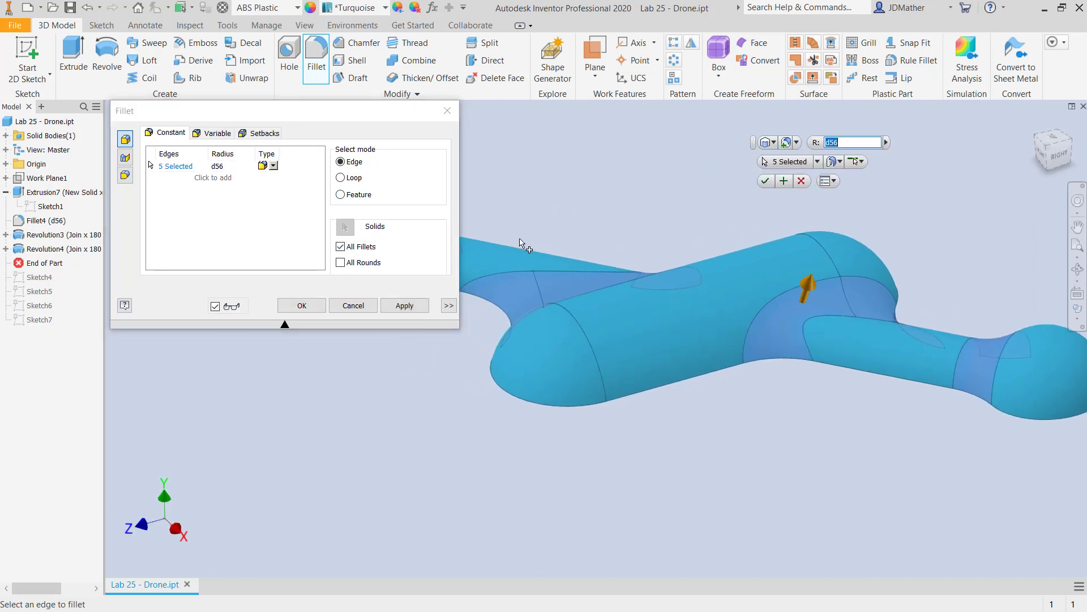
{"action": "left_click", "coordinate": [361, 306]}
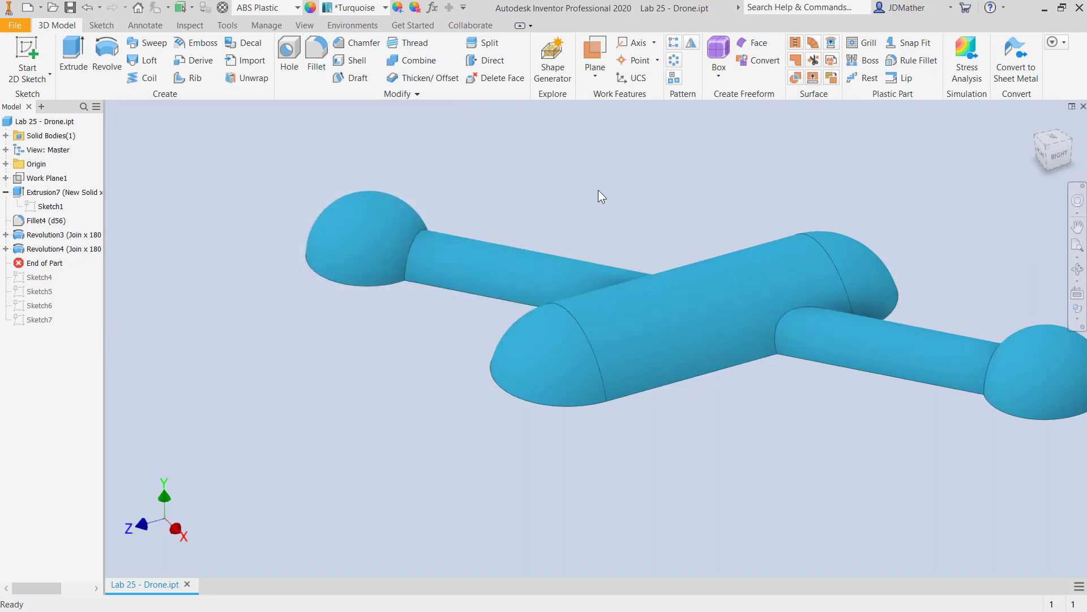
Mirror the arm revolution and the domed-end revolution about the origin YZ Plane.
{"action": "middle_click_drag", "start_coordinate": [868, 369], "coordinate": [751, 415]}
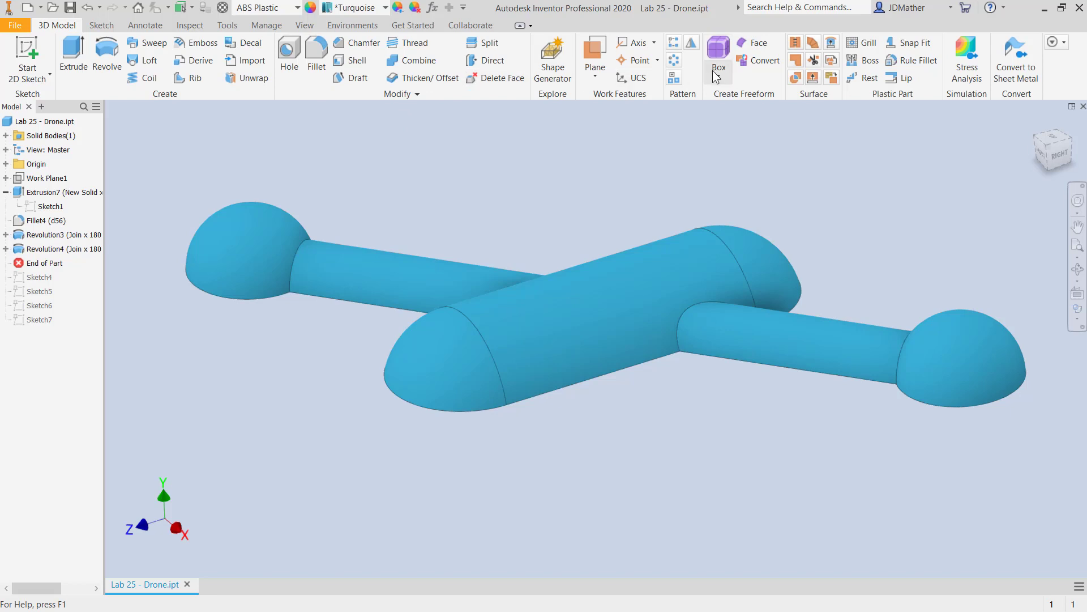
{"action": "left_click", "coordinate": [691, 43]}
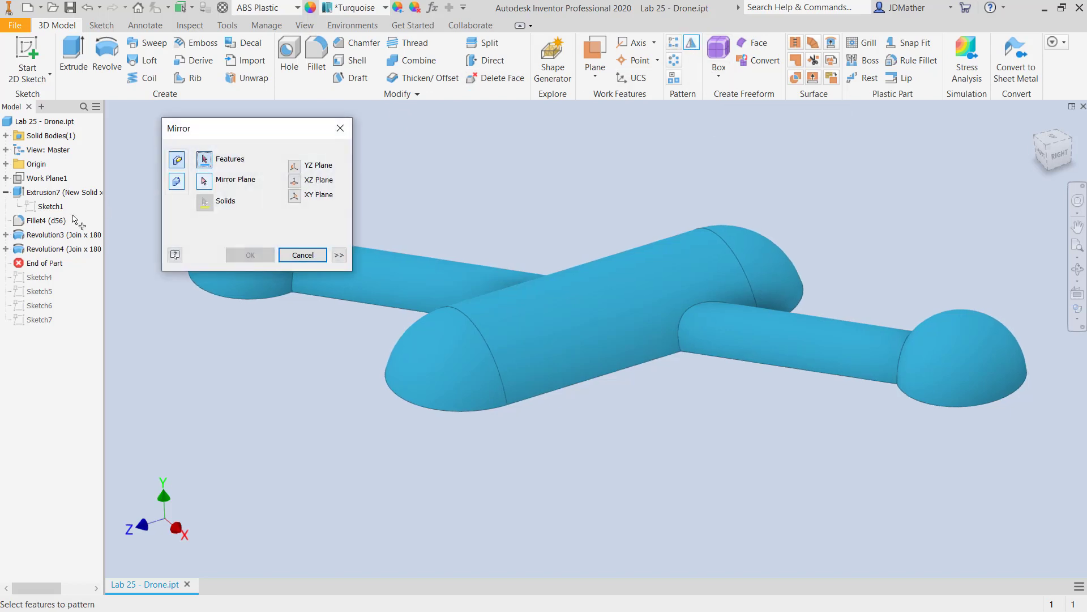
{"action": "left_click", "coordinate": [51, 236]}
{"action": "left_click", "coordinate": [54, 249]}
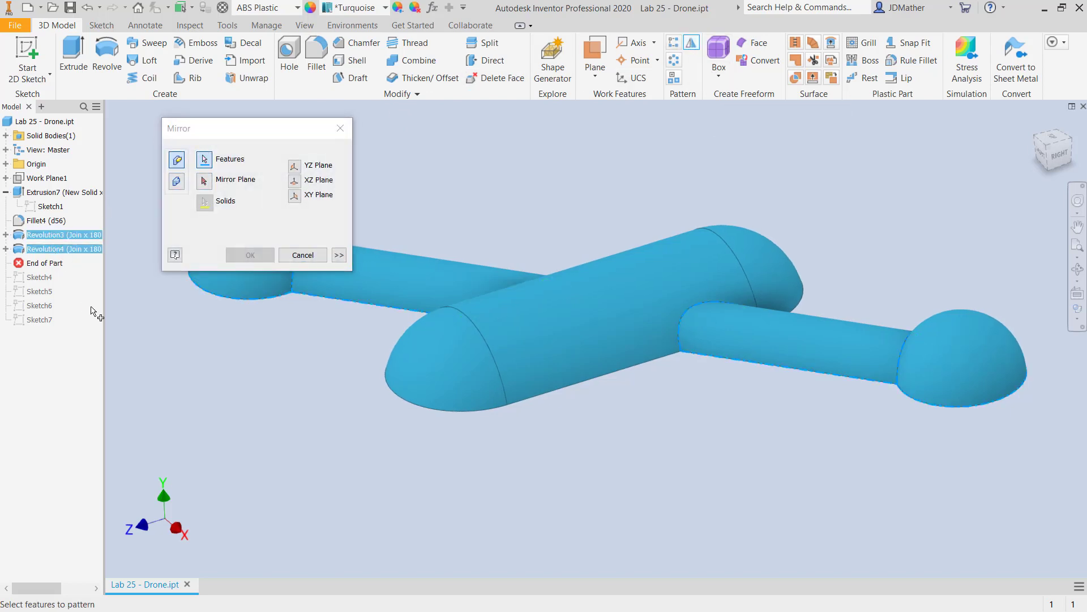
{"action": "left_click", "coordinate": [204, 180]}
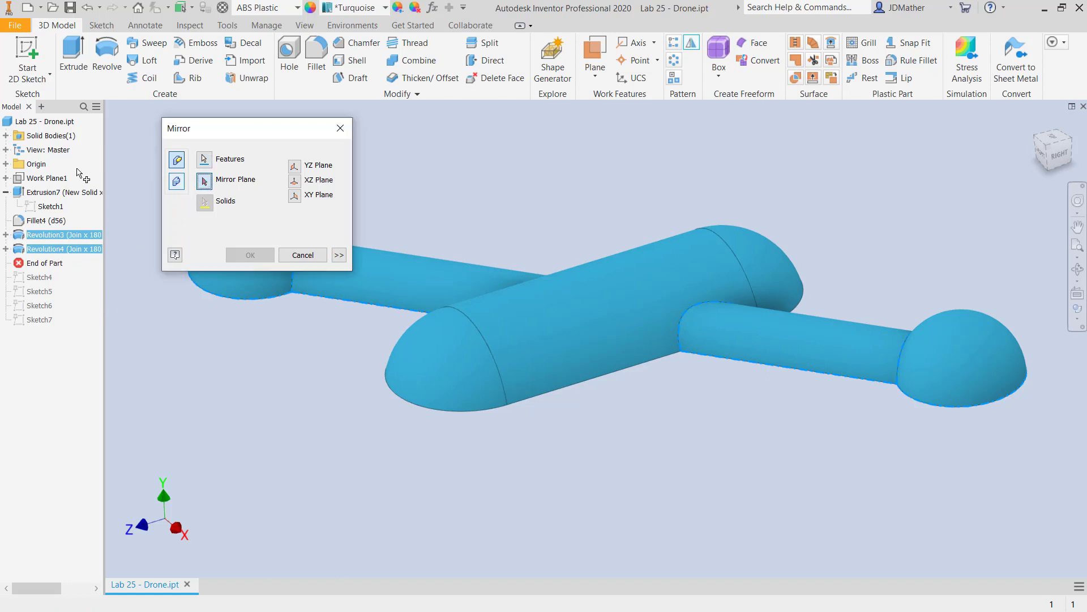
{"action": "left_click", "coordinate": [6, 165]}
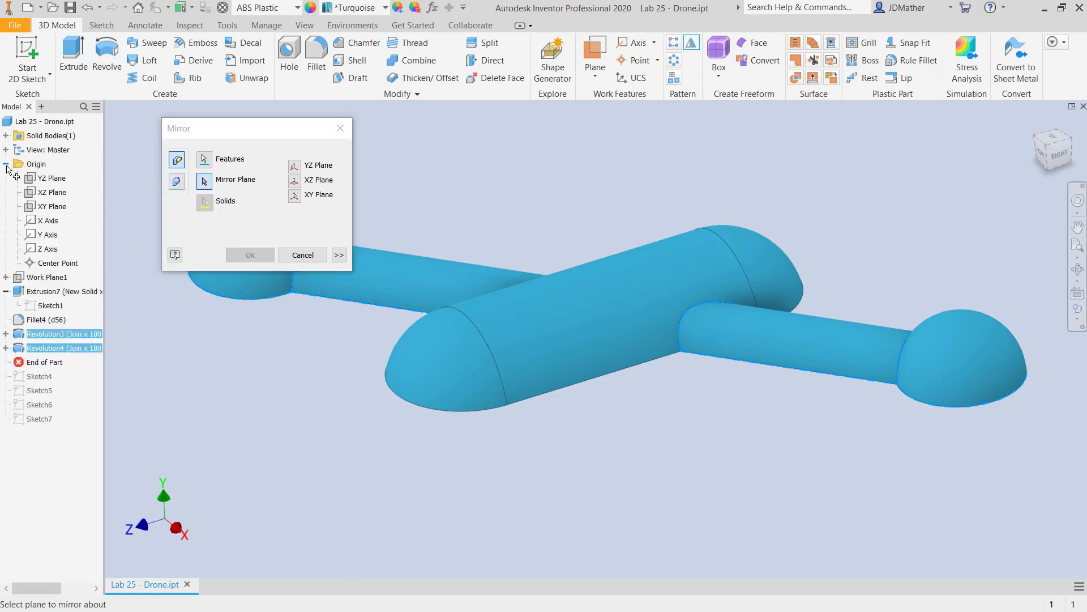
{"action": "left_click", "coordinate": [48, 178]}
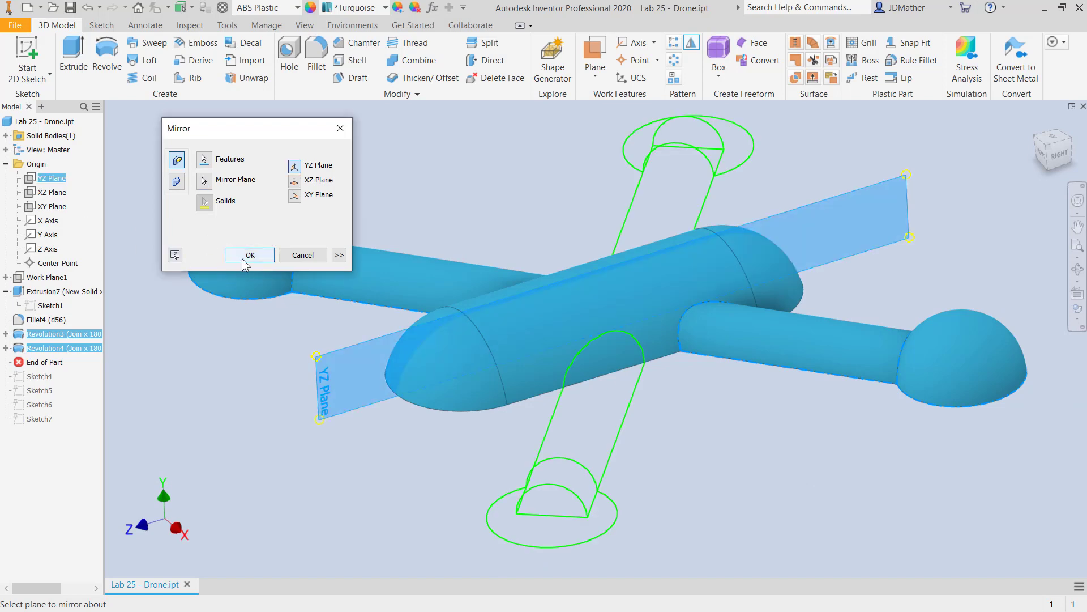
{"action": "left_click", "coordinate": [242, 258]}
Fillet all concave edges between the body, arms and domes using All Fillets with a 5 mm radius.
{"action": "middle_click_drag", "start_coordinate": [609, 393], "coordinate": [382, 233], "text": "shift"}
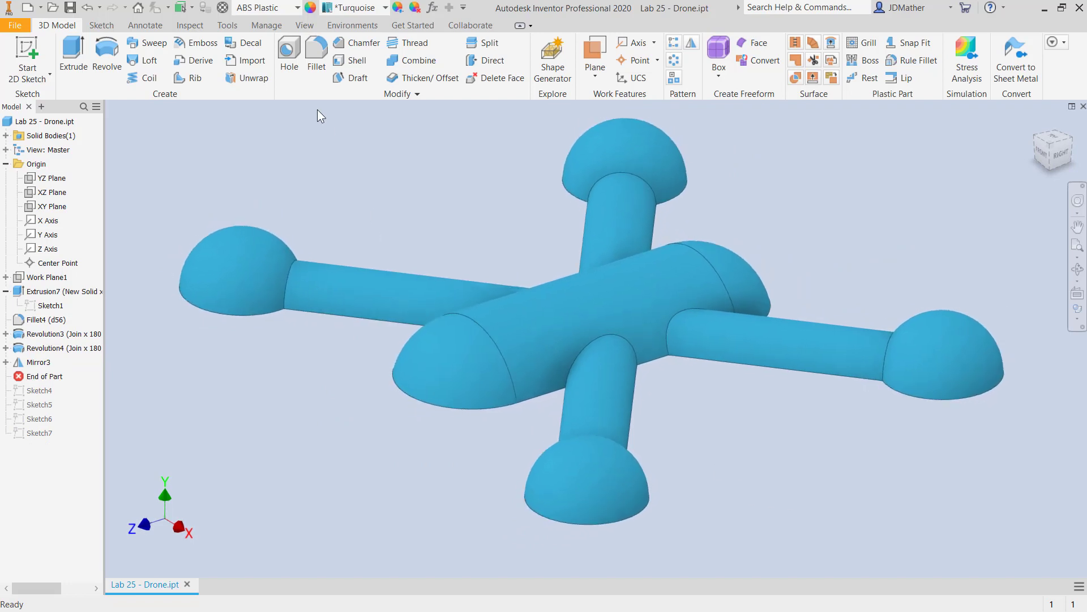
{"action": "left_click", "coordinate": [315, 57]}
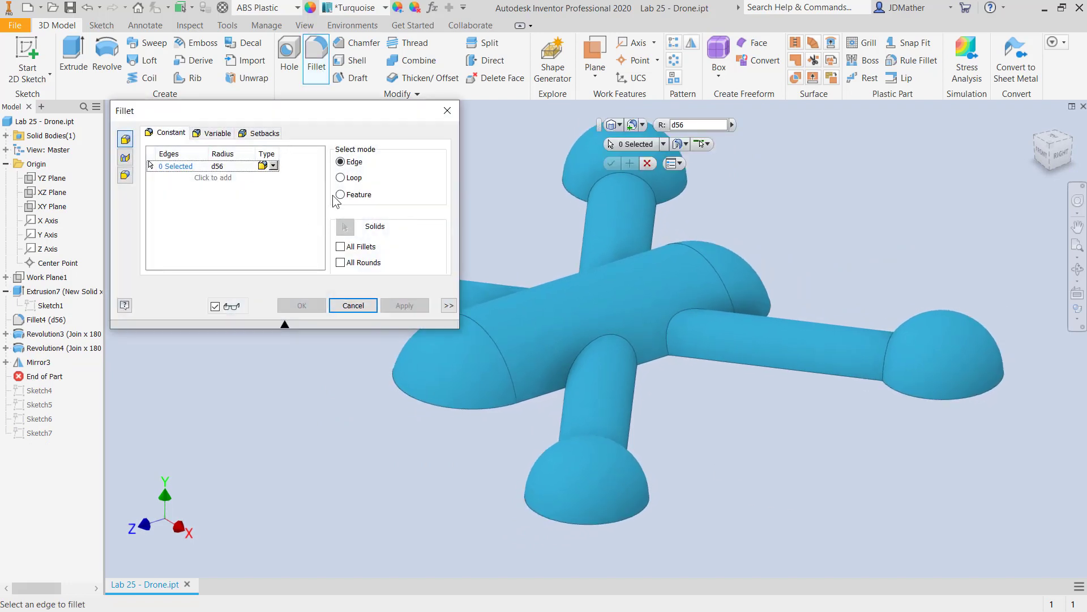
{"action": "left_click", "coordinate": [340, 247]}
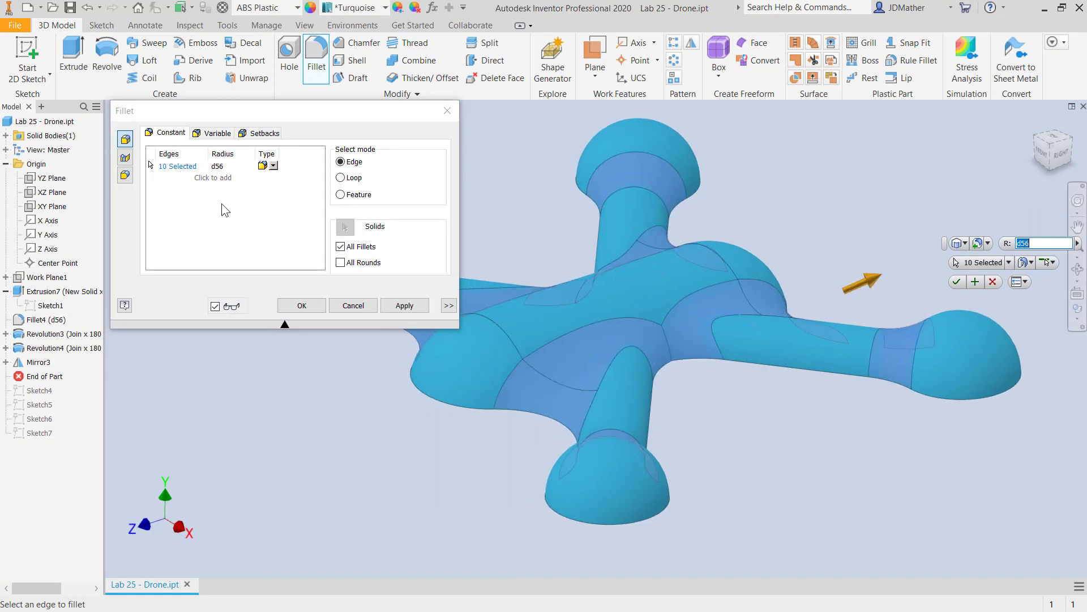
{"action": "left_click", "coordinate": [215, 165]}
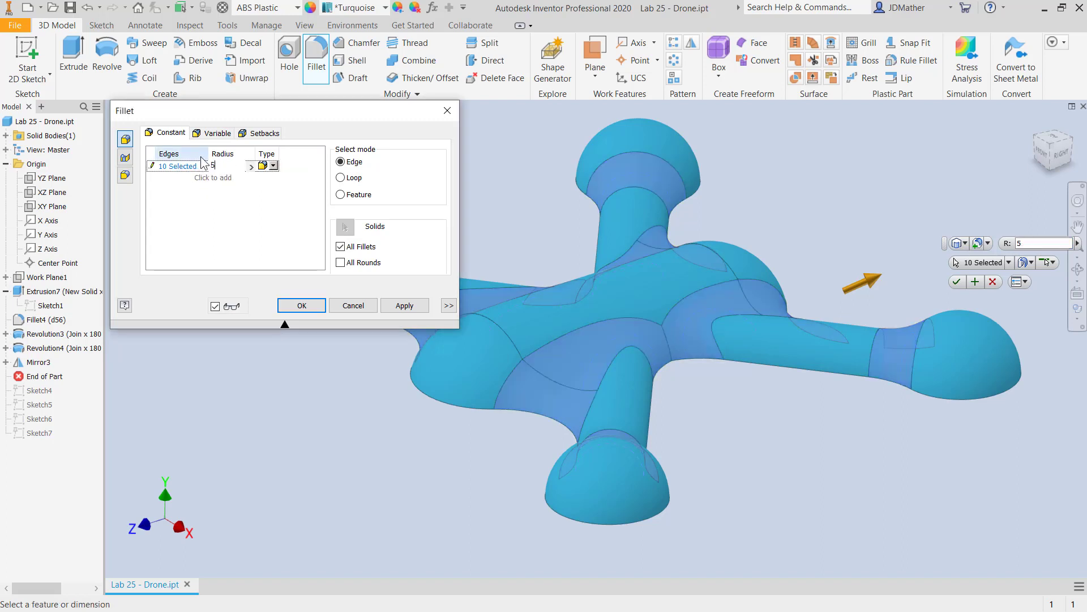
{"action": "left_click", "coordinate": [290, 310]}
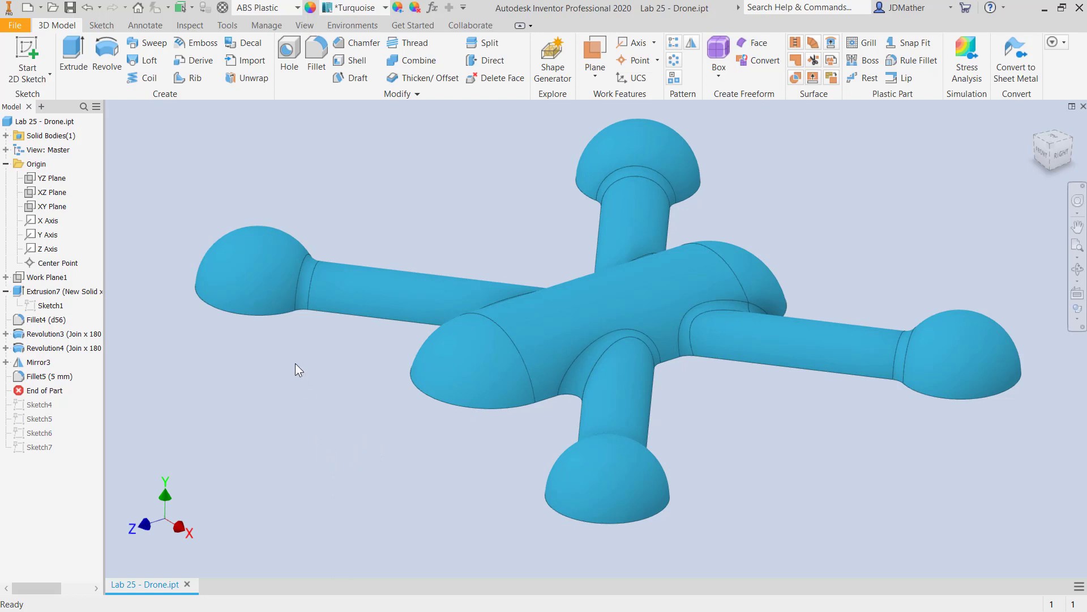
Shell the drone body to the inside with a 2 mm thickness, removing the flat bottom face.
{"action": "middle_click_drag", "start_coordinate": [336, 393], "coordinate": [414, 66], "text": "shift"}
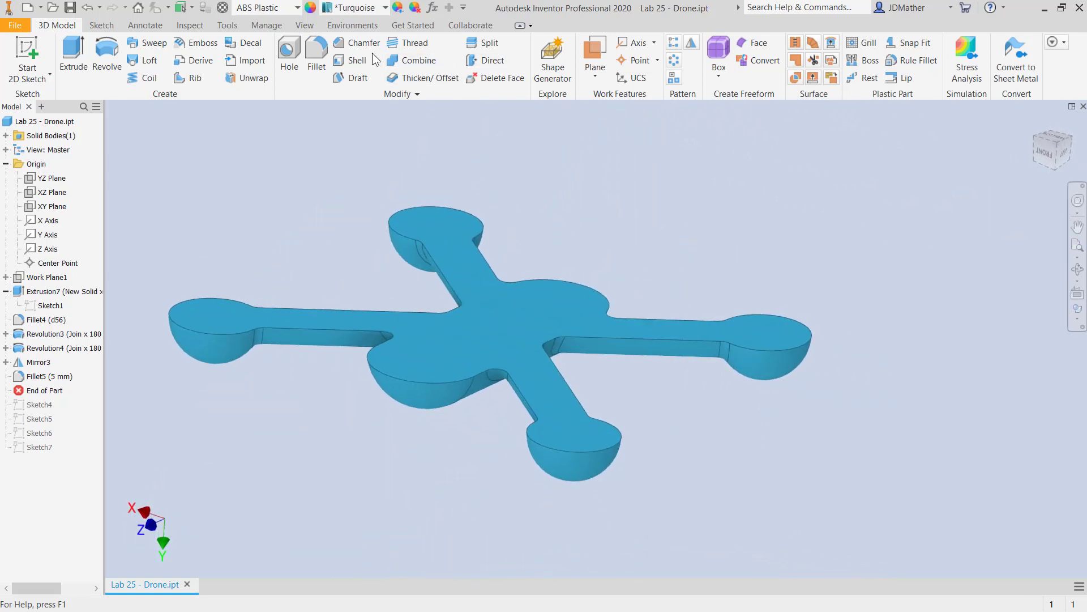
{"action": "left_click", "coordinate": [355, 63]}
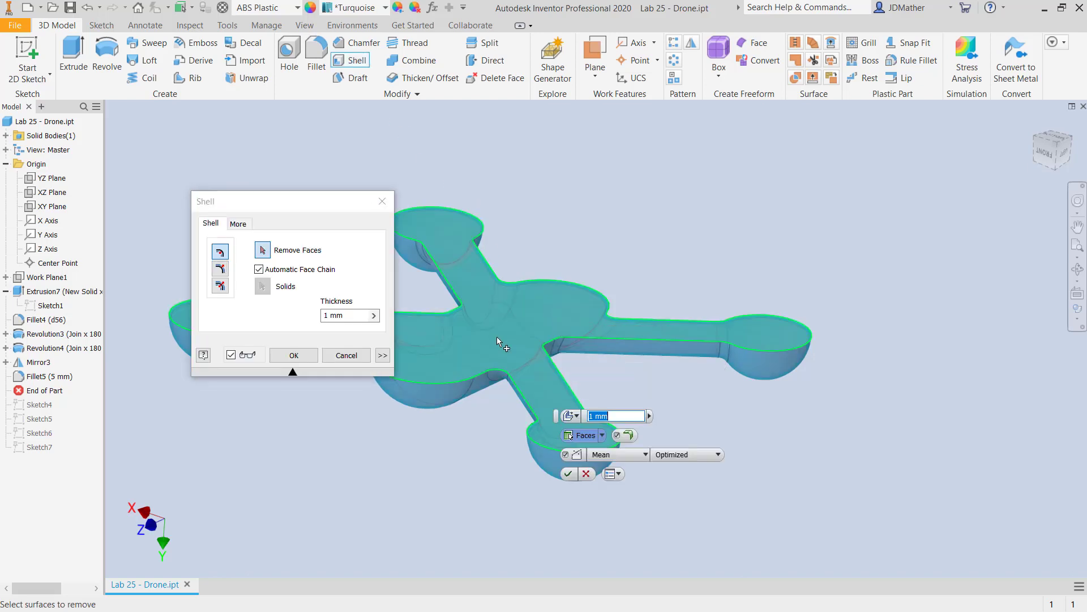
{"action": "left_click_drag", "start_coordinate": [350, 315], "coordinate": [308, 294]}
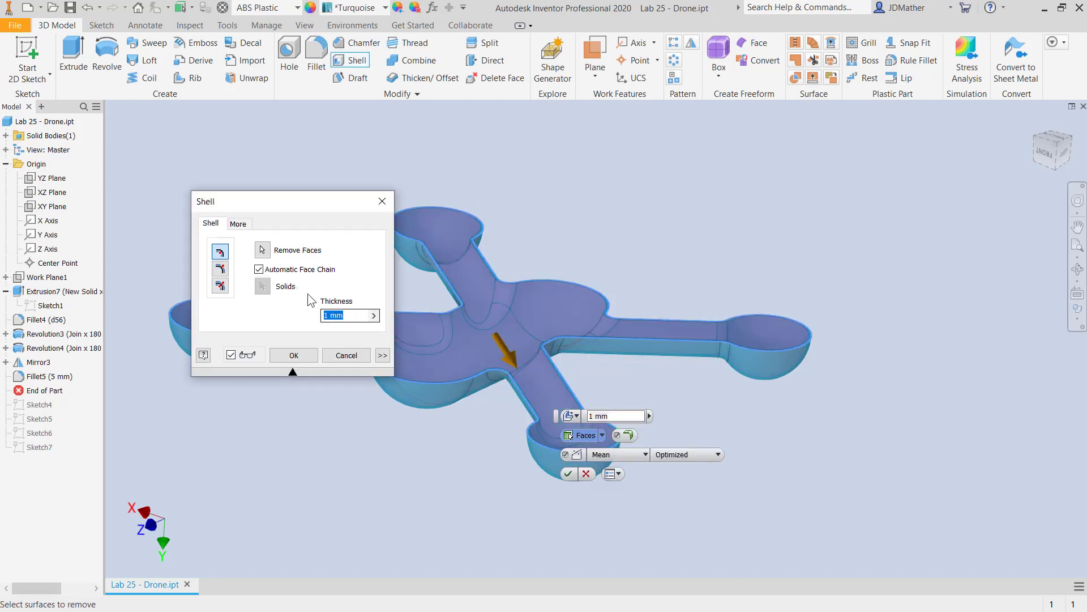
{"action": "left_click", "coordinate": [307, 355]}
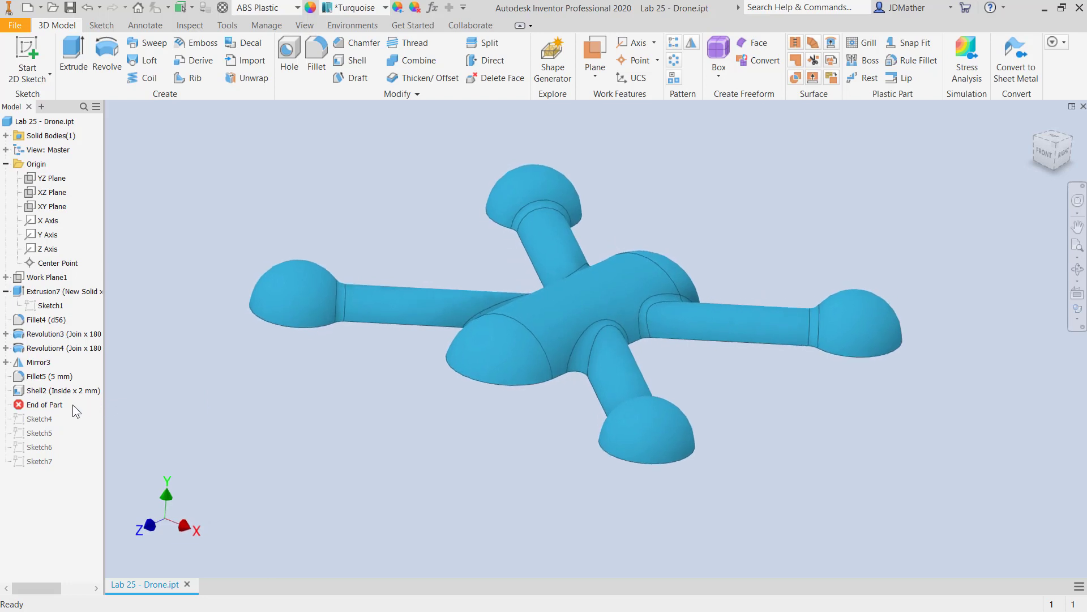
Move the End of Part marker below Sketch4 and extrude both of its circles as a Through All cut through the arm-end domes.
{"action": "left_click_drag", "start_coordinate": [48, 409], "coordinate": [52, 424]}
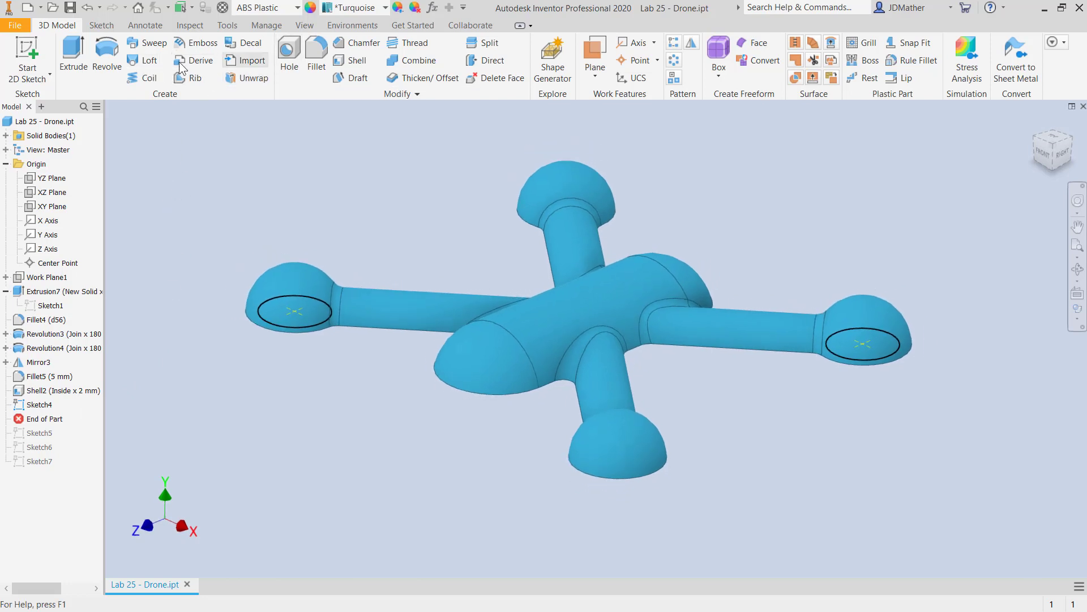
{"action": "left_click", "coordinate": [73, 54]}
{"action": "left_click", "coordinate": [289, 311]}
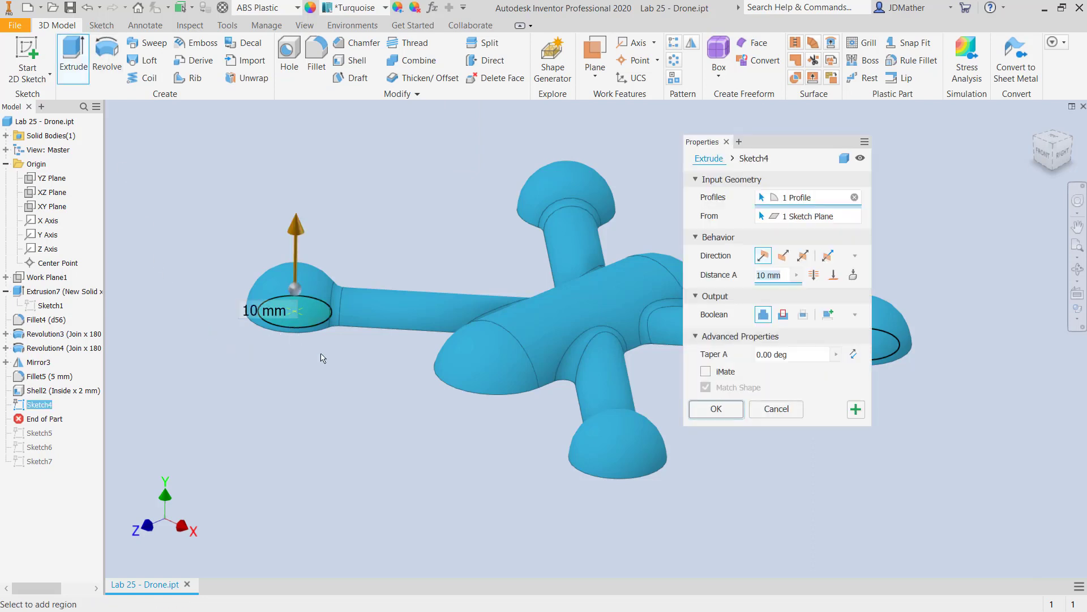
{"action": "left_click", "coordinate": [644, 351]}
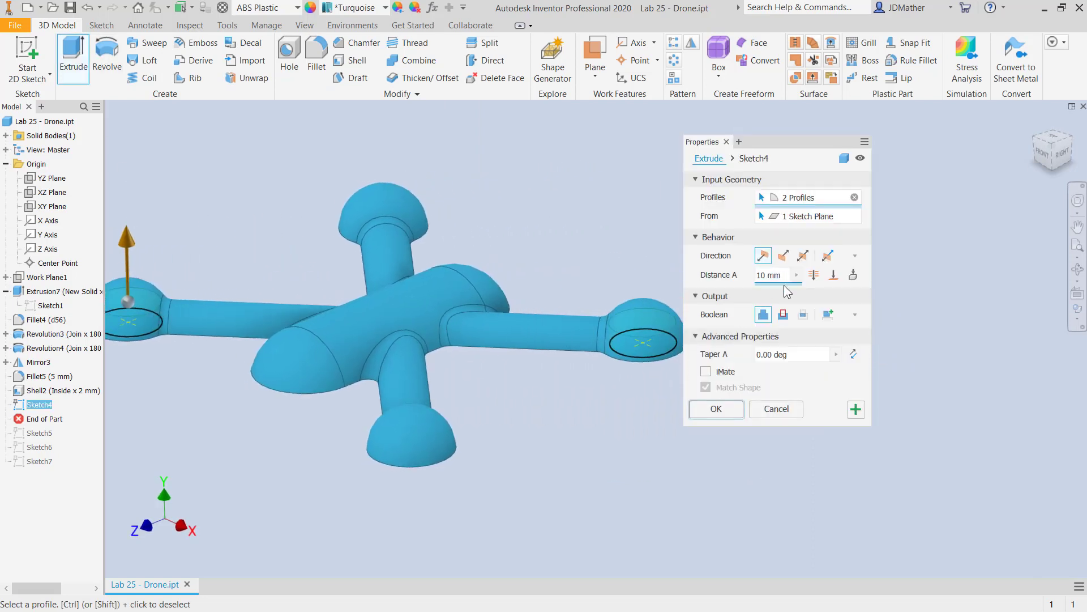
{"action": "left_click", "coordinate": [834, 276]}
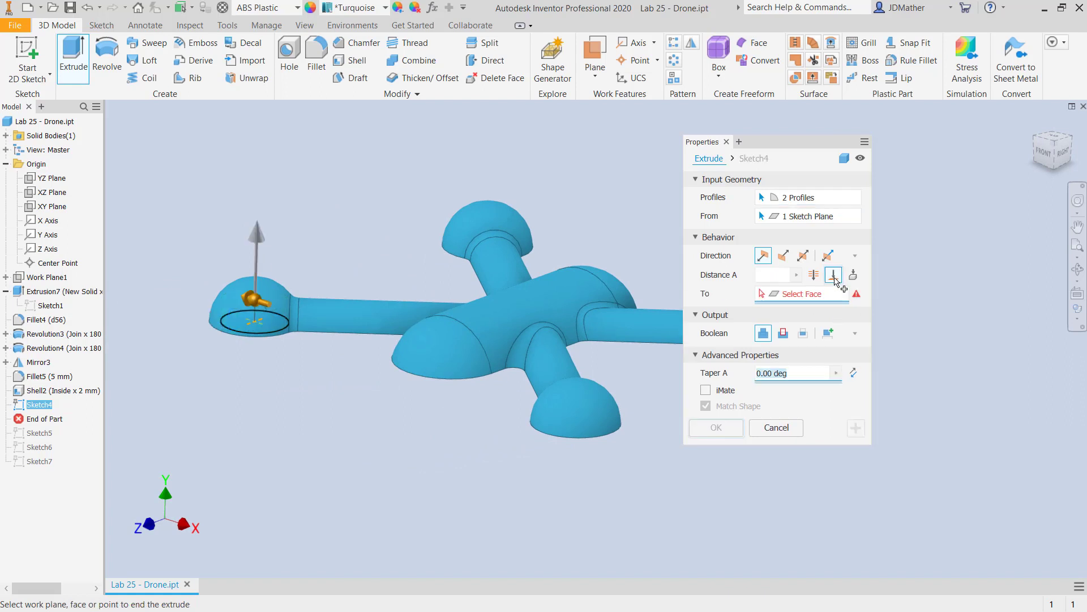
{"action": "left_click", "coordinate": [814, 274]}
{"action": "left_click", "coordinate": [783, 314]}
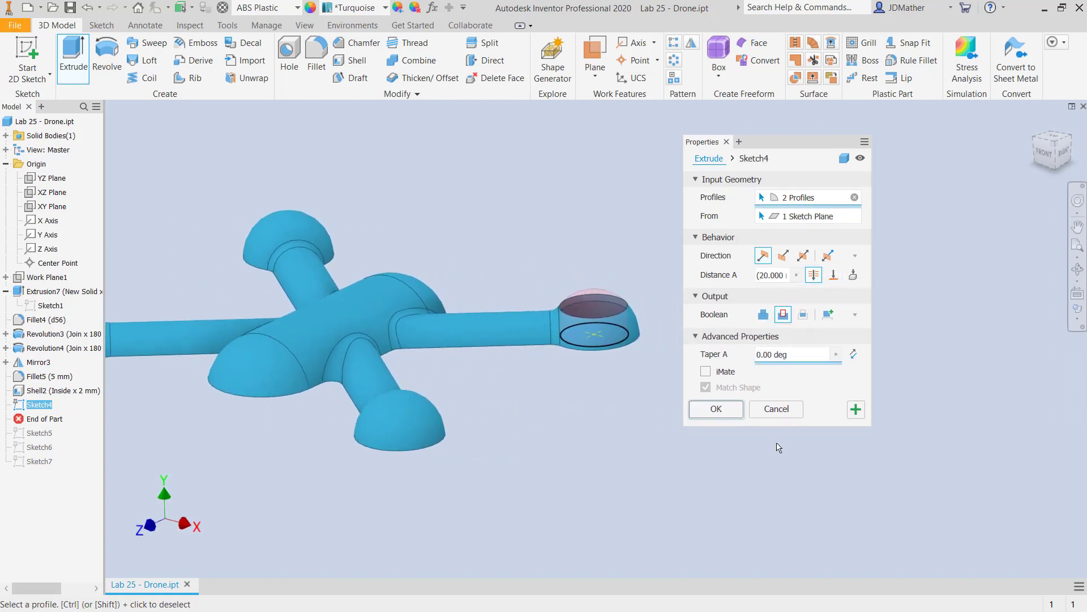
{"action": "left_click", "coordinate": [725, 413]}
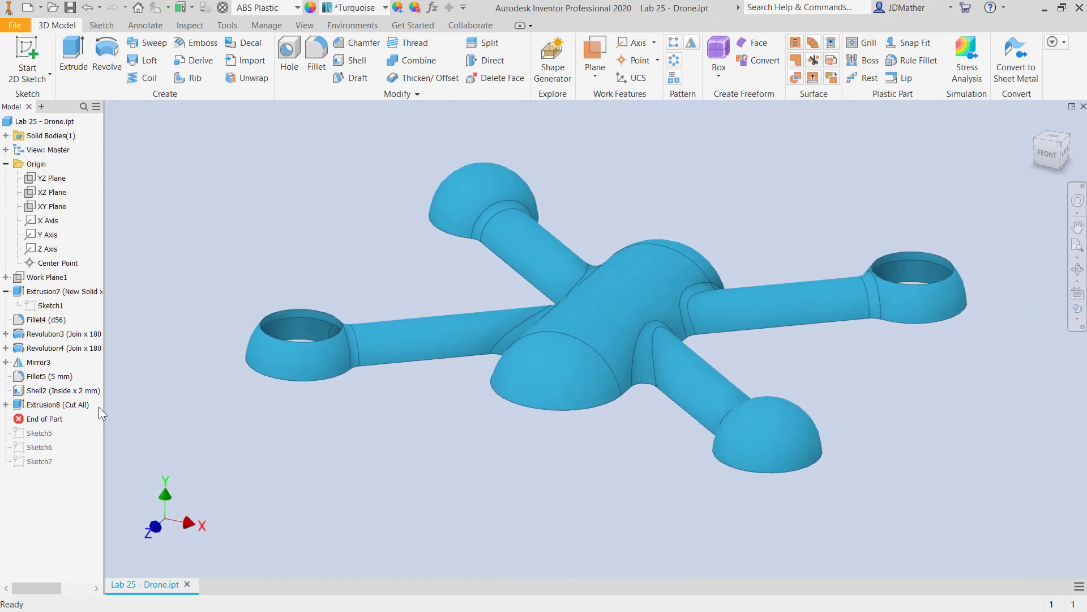
Make Sketch4 visible again and extrude both of its circles 14 mm upward, joined to the body.
{"action": "left_click", "coordinate": [6, 404]}
{"action": "right_click", "coordinate": [46, 420]}
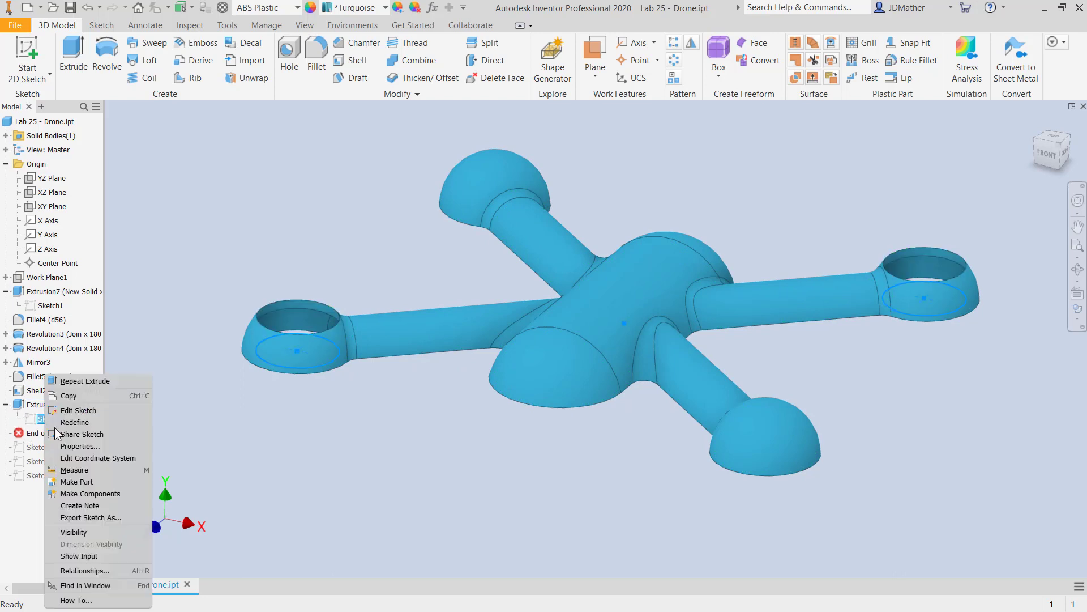
{"action": "left_click", "coordinate": [83, 532]}
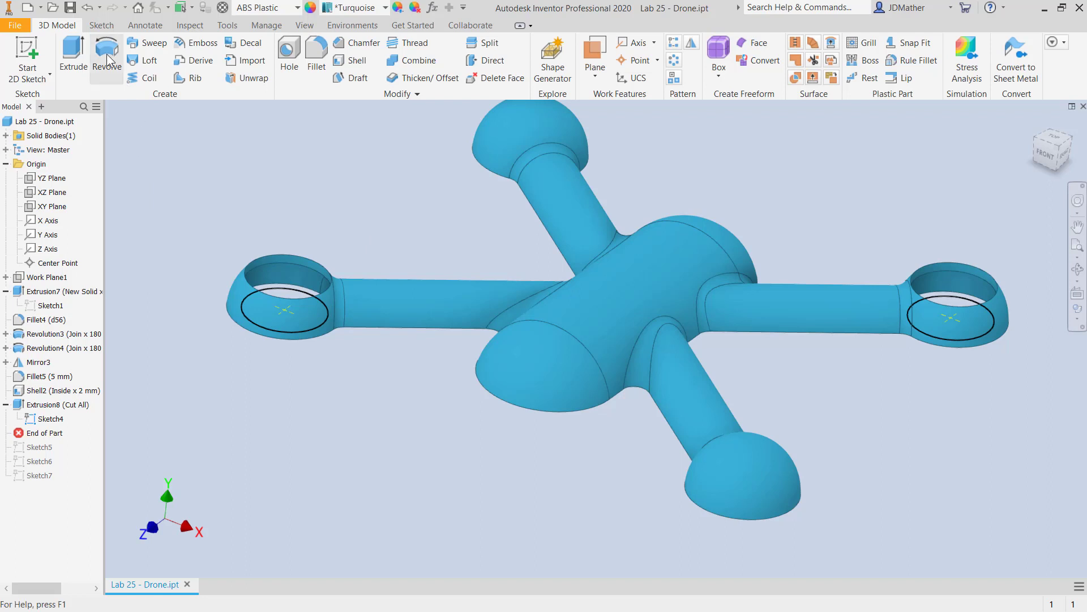
{"action": "left_click", "coordinate": [82, 52]}
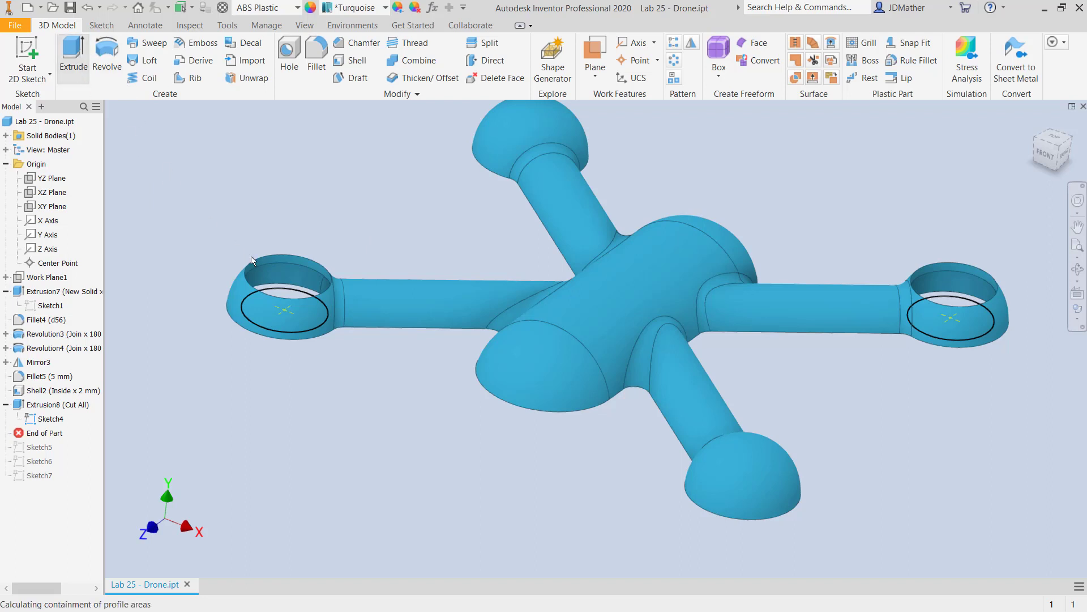
{"action": "left_click", "coordinate": [280, 294]}
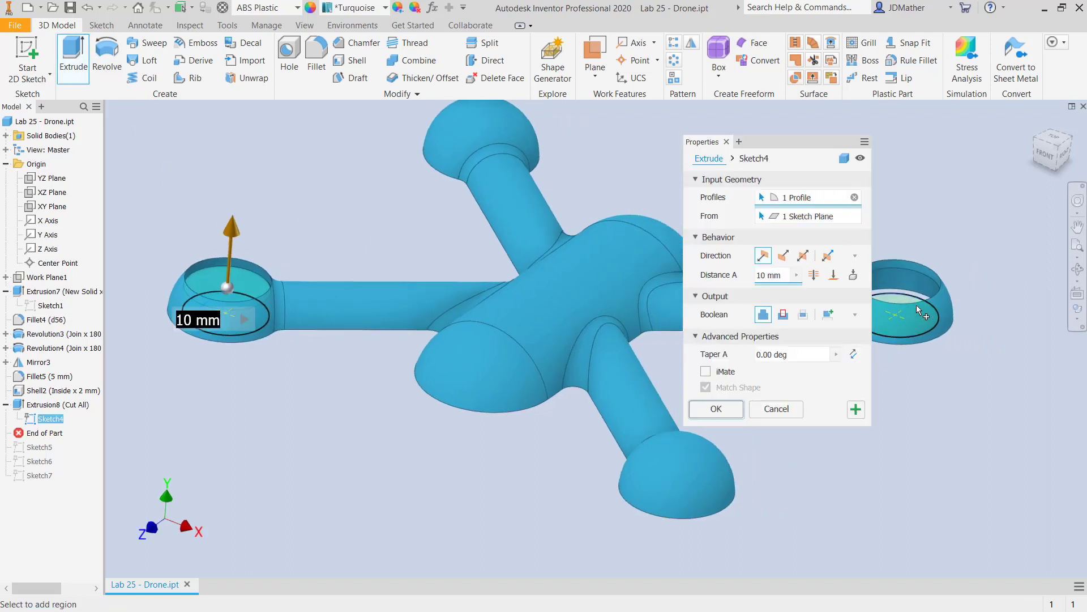
{"action": "left_click", "coordinate": [910, 297]}
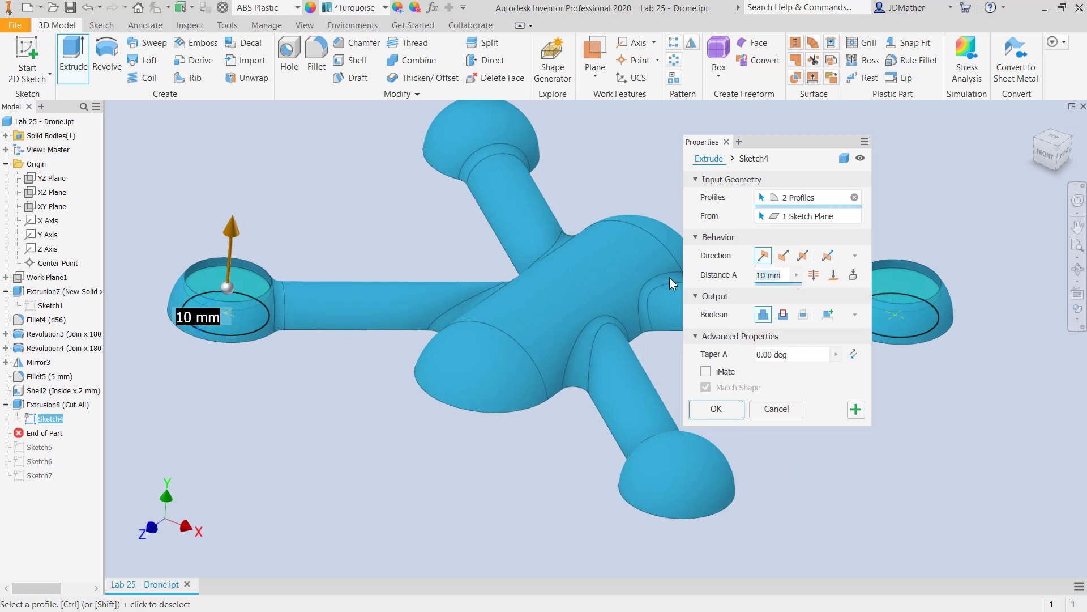
{"action": "type", "text": "14"}
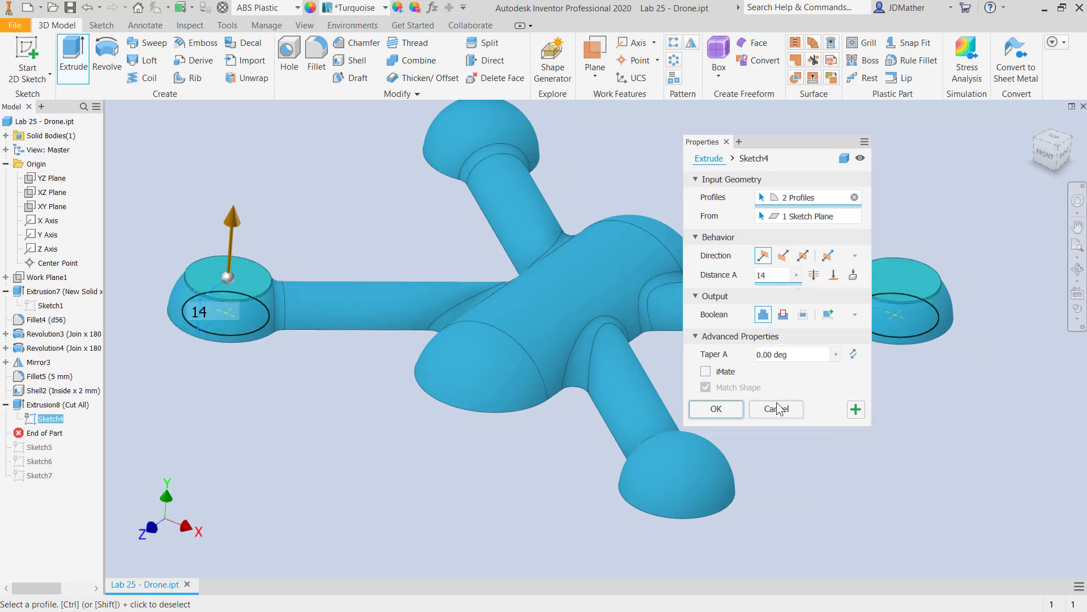
{"action": "left_click", "coordinate": [716, 409]}
Extrude both Sketch4 circles 10 mm as a cut from the underside to hollow the two cylindrical arm ends.
{"action": "middle_click_drag", "start_coordinate": [232, 420], "coordinate": [226, 397], "text": "shift"}
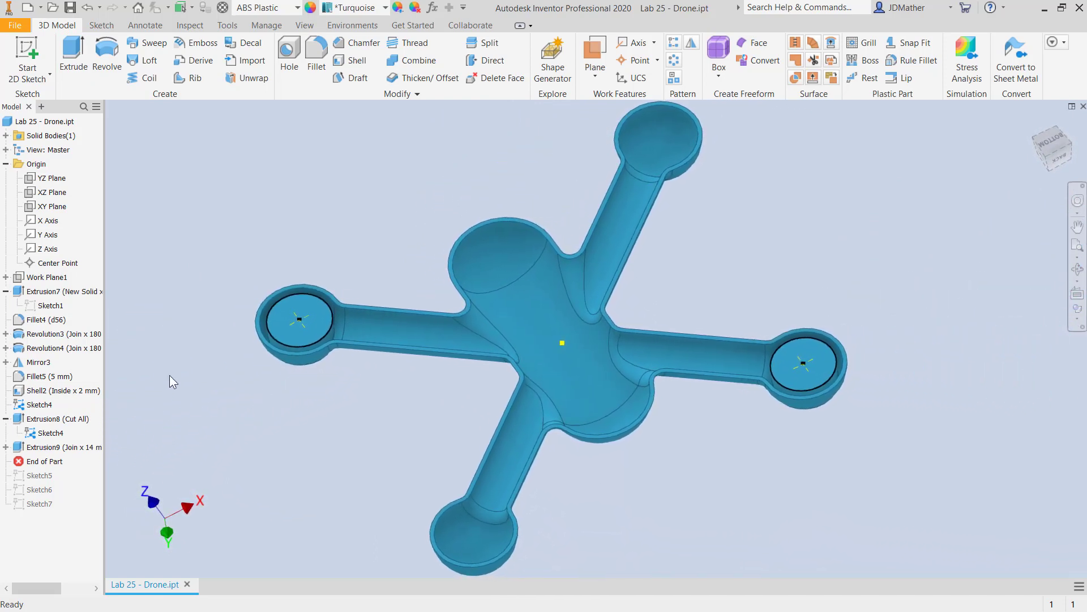
{"action": "left_click", "coordinate": [76, 62]}
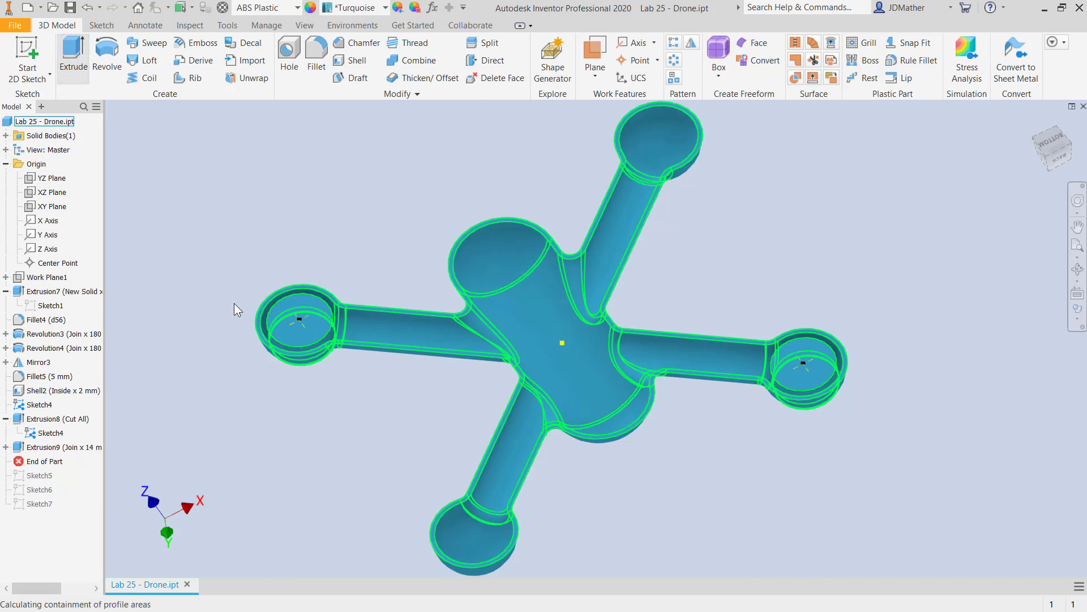
{"action": "left_click", "coordinate": [294, 337]}
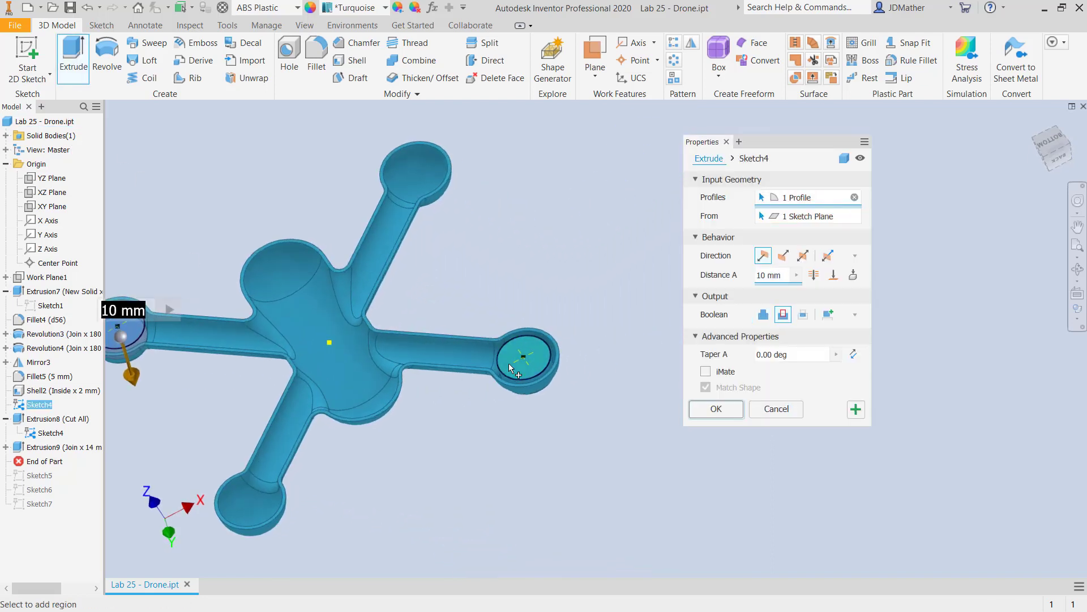
{"action": "left_click", "coordinate": [533, 359]}
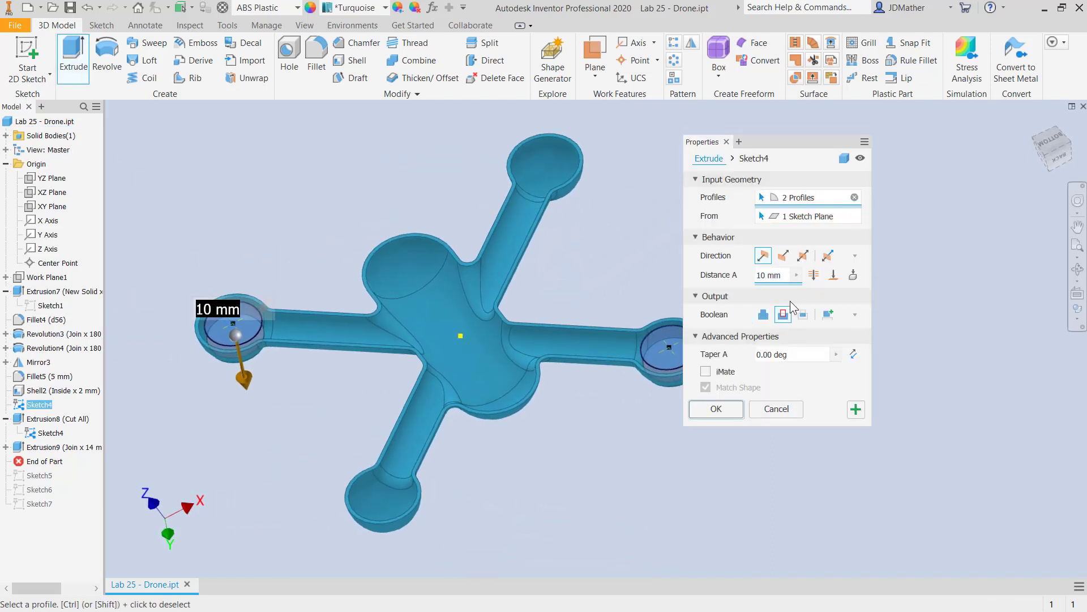
{"action": "left_click", "coordinate": [717, 409]}
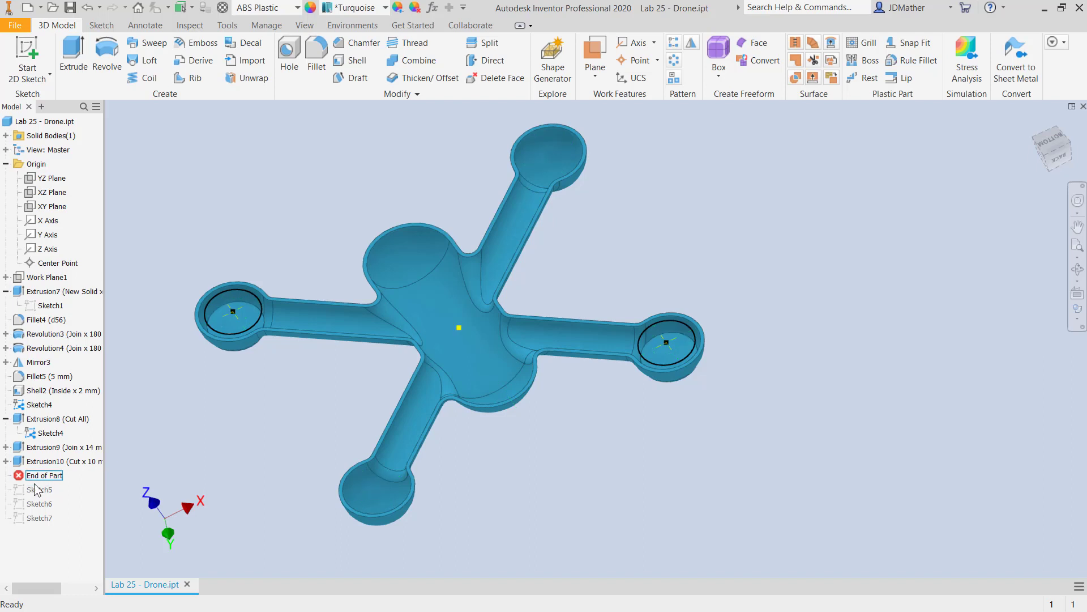
Turn off the visibility of the shared Sketch4.
{"action": "left_click", "coordinate": [5, 461]}
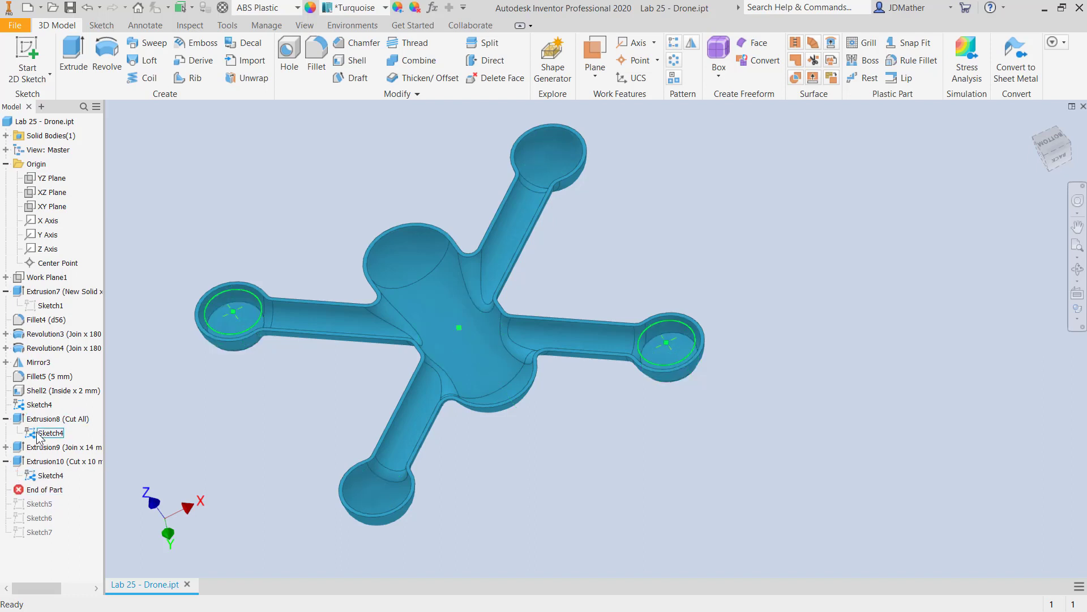
{"action": "right_click", "coordinate": [40, 432]}
{"action": "left_click", "coordinate": [65, 517]}
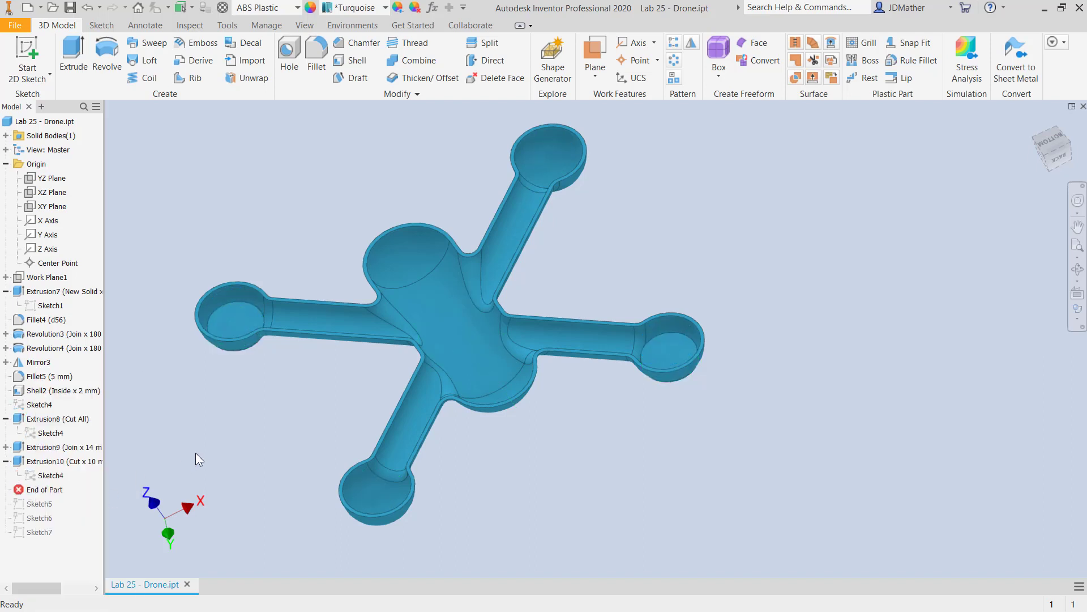
Start a simple Through All hole on the flat top of one arm end, concentric with its circular edge.
{"action": "scroll", "coordinate": [280, 342], "scroll_direction": "up", "scroll_amount": 5}
{"action": "middle_click_drag", "start_coordinate": [265, 293], "coordinate": [127, 470], "text": "shift"}
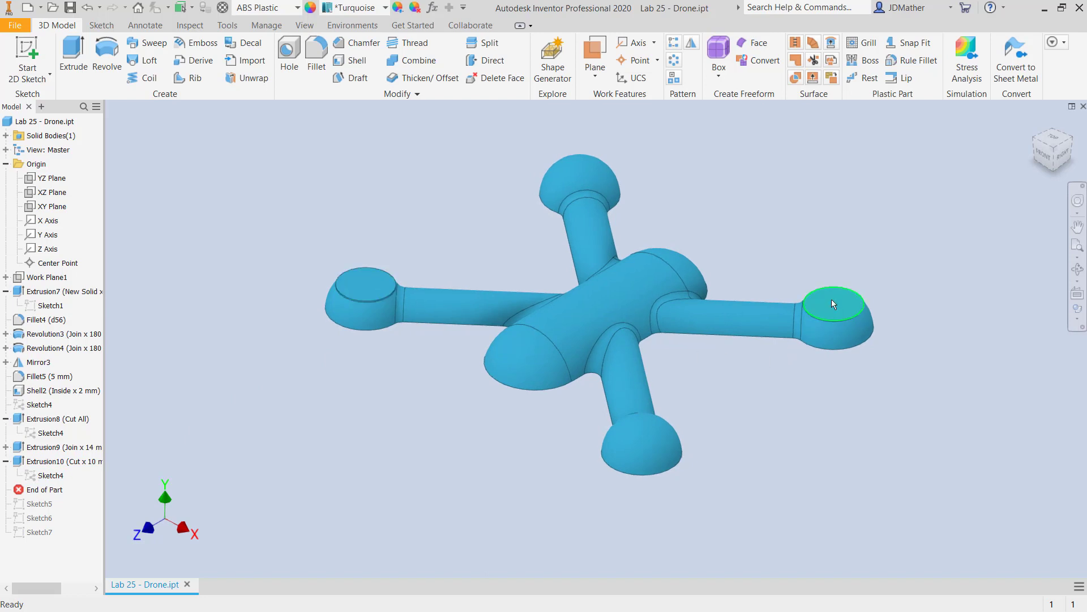
{"action": "scroll", "coordinate": [832, 299], "scroll_direction": "down", "scroll_amount": 2}
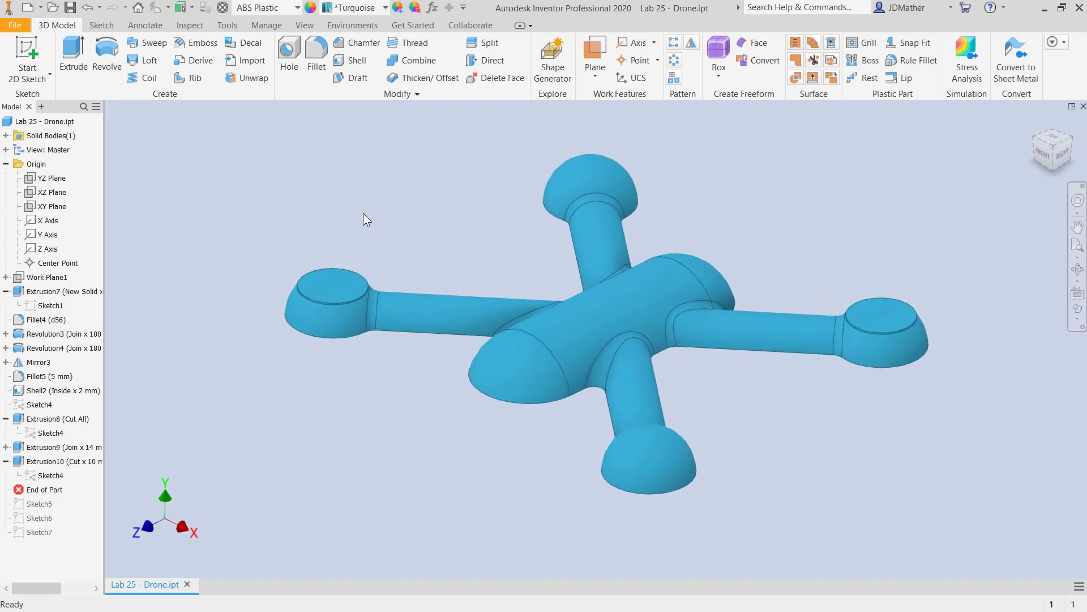
{"action": "left_click", "coordinate": [320, 291]}
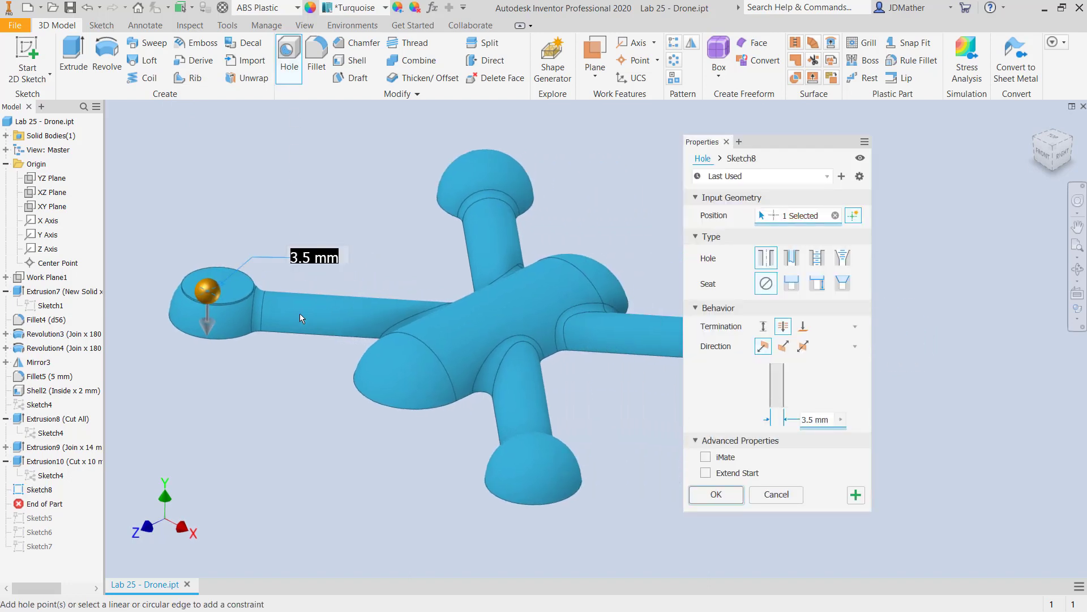
{"action": "scroll", "coordinate": [243, 319], "scroll_direction": "up", "scroll_amount": 5}
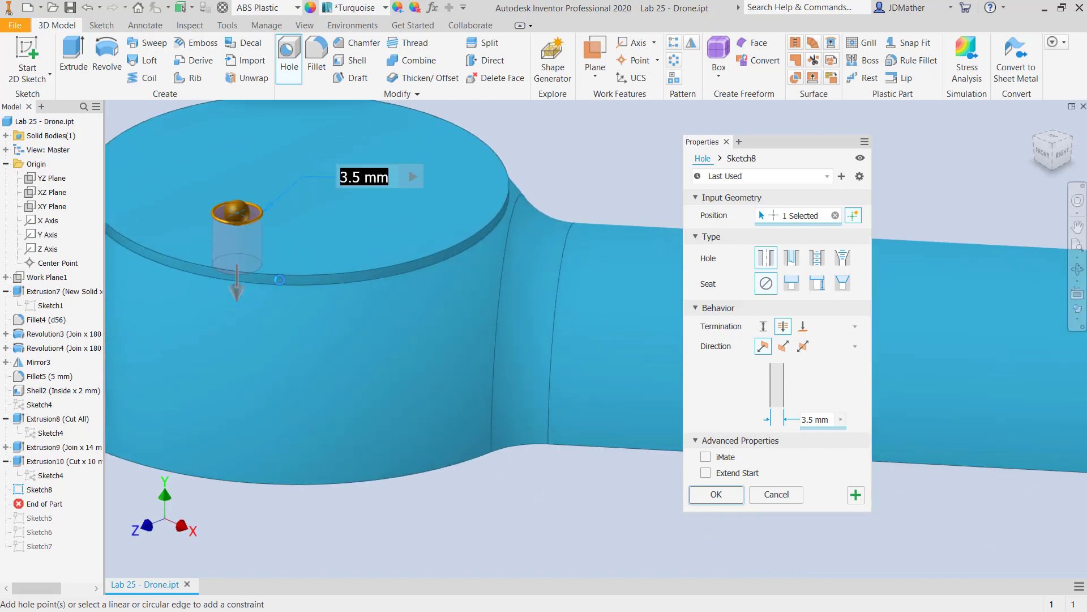
{"action": "scroll", "coordinate": [275, 281], "scroll_direction": "up", "scroll_amount": 2}
{"action": "left_click", "coordinate": [274, 278]}
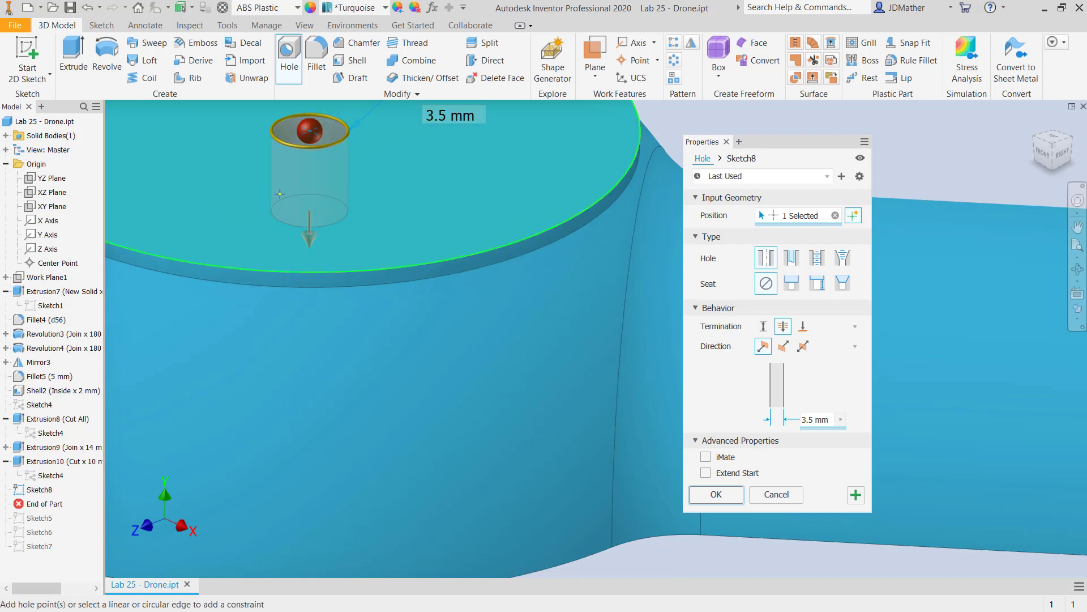
{"action": "scroll", "coordinate": [266, 159], "scroll_direction": "down", "scroll_amount": 5}
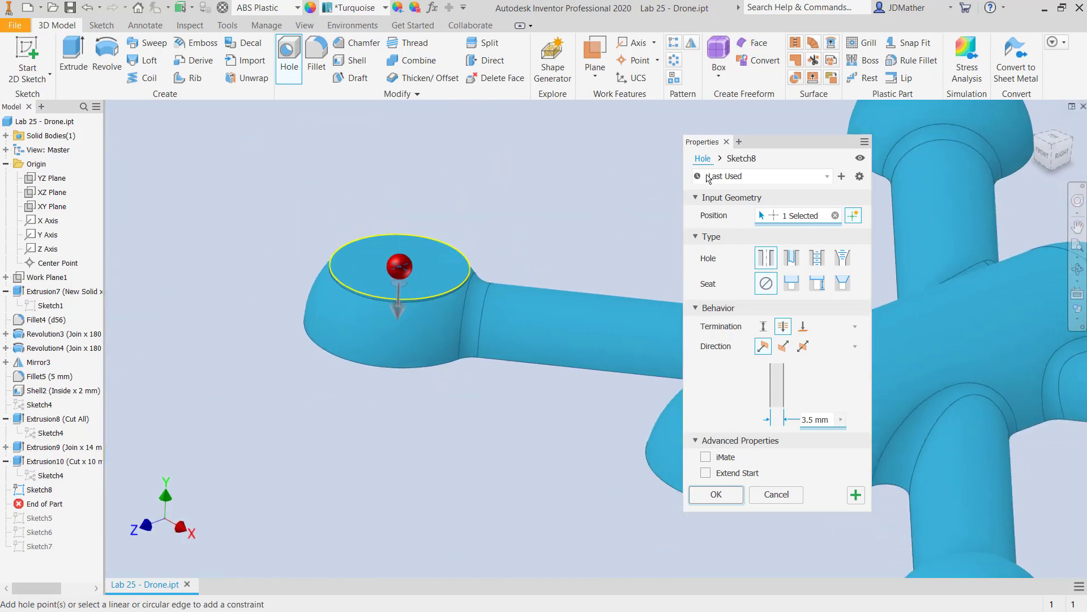
Add a second hole position on the flat top of the other cylindrical arm end, concentric with its circular edge.
{"action": "left_click_drag", "start_coordinate": [749, 144], "coordinate": [269, 121]}
{"action": "scroll", "coordinate": [604, 277], "scroll_direction": "down", "scroll_amount": 3}
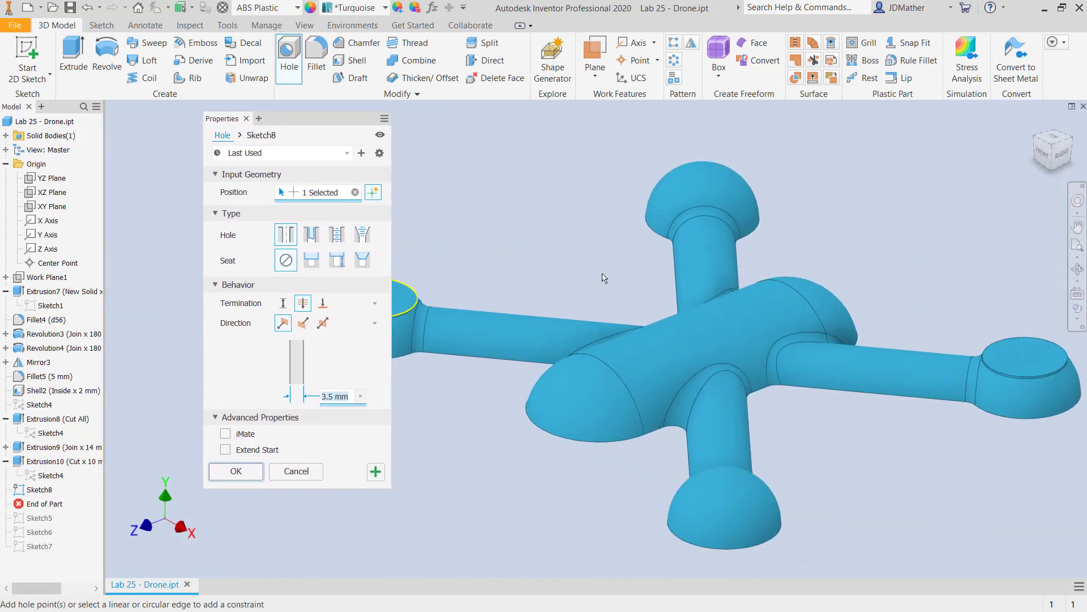
{"action": "scroll", "coordinate": [604, 277], "scroll_direction": "down", "scroll_amount": 1}
{"action": "middle_click_drag", "start_coordinate": [605, 278], "coordinate": [498, 281]}
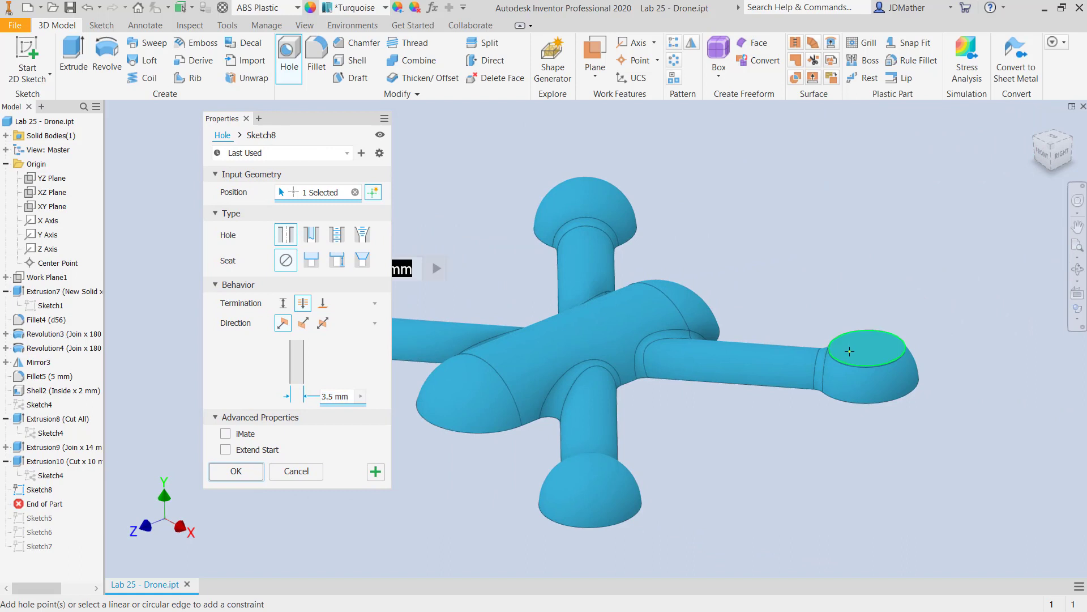
{"action": "left_click", "coordinate": [849, 351]}
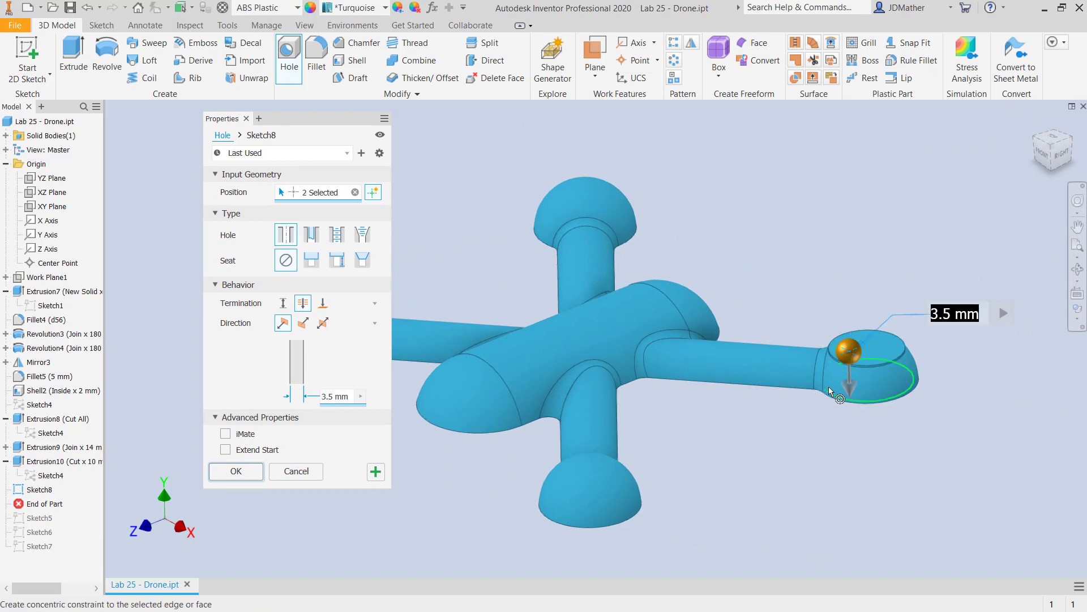
{"action": "scroll", "coordinate": [845, 380], "scroll_direction": "up", "scroll_amount": 3}
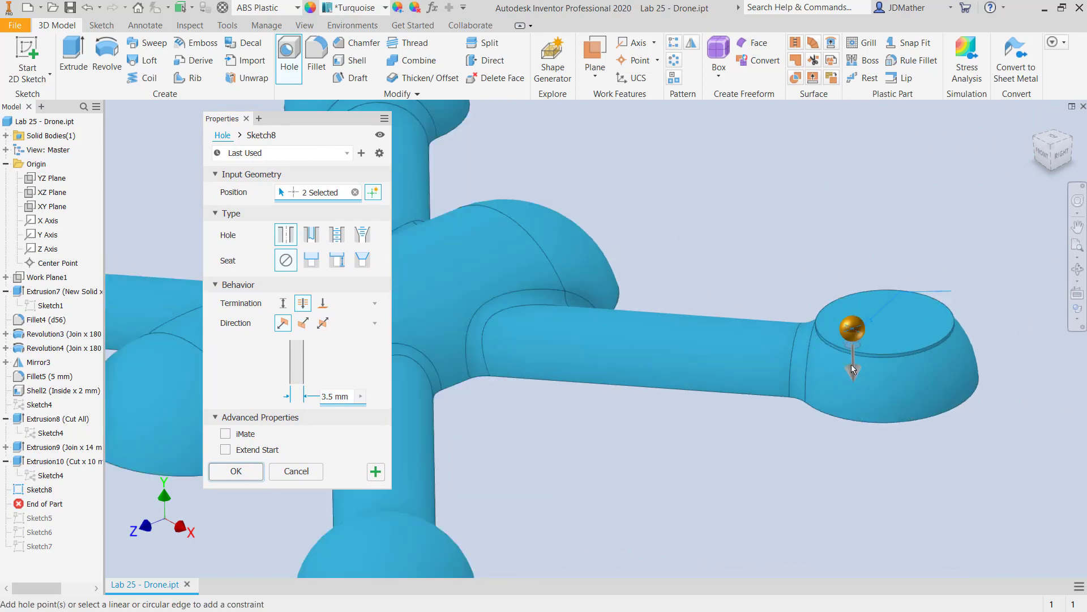
{"action": "scroll", "coordinate": [851, 364], "scroll_direction": "up", "scroll_amount": 3}
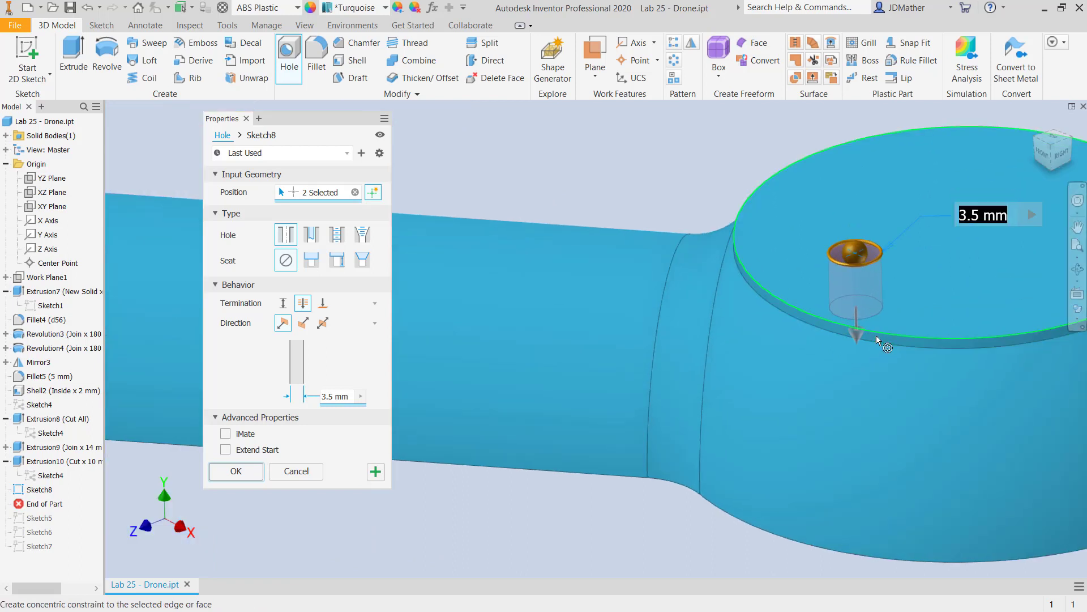
{"action": "scroll", "coordinate": [875, 337], "scroll_direction": "up", "scroll_amount": 3}
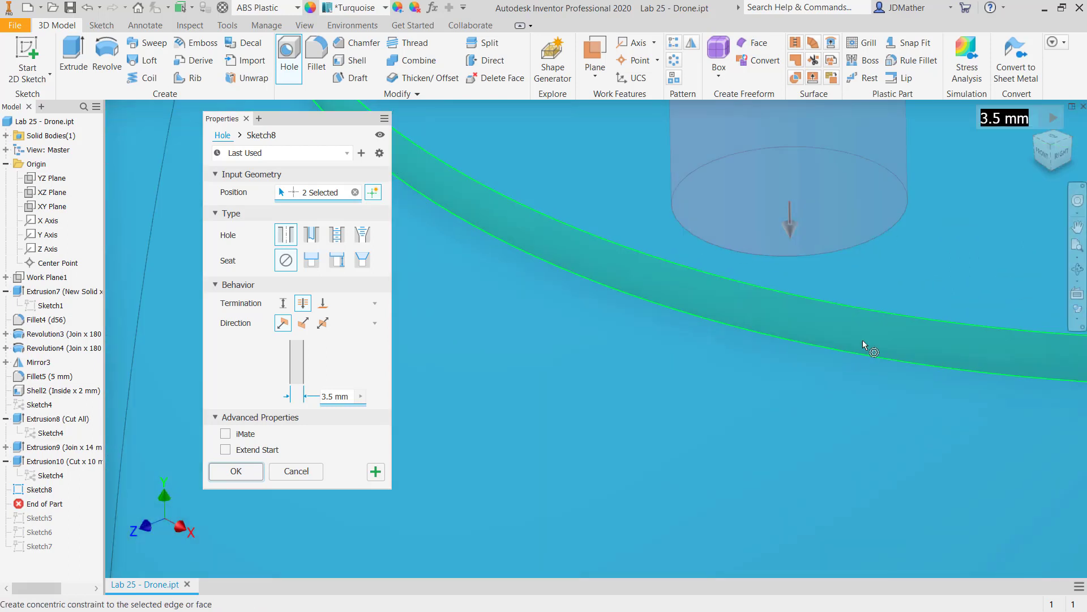
{"action": "left_click", "coordinate": [873, 340]}
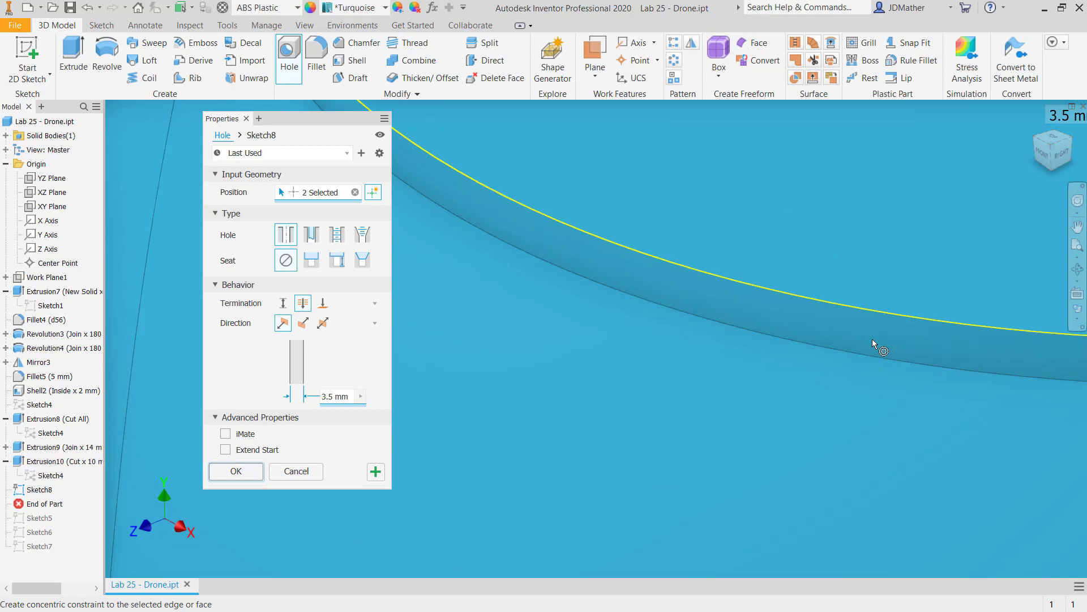
Set the diameter of both arm-end holes to 8 mm and create them.
{"action": "key", "text": "Home"}
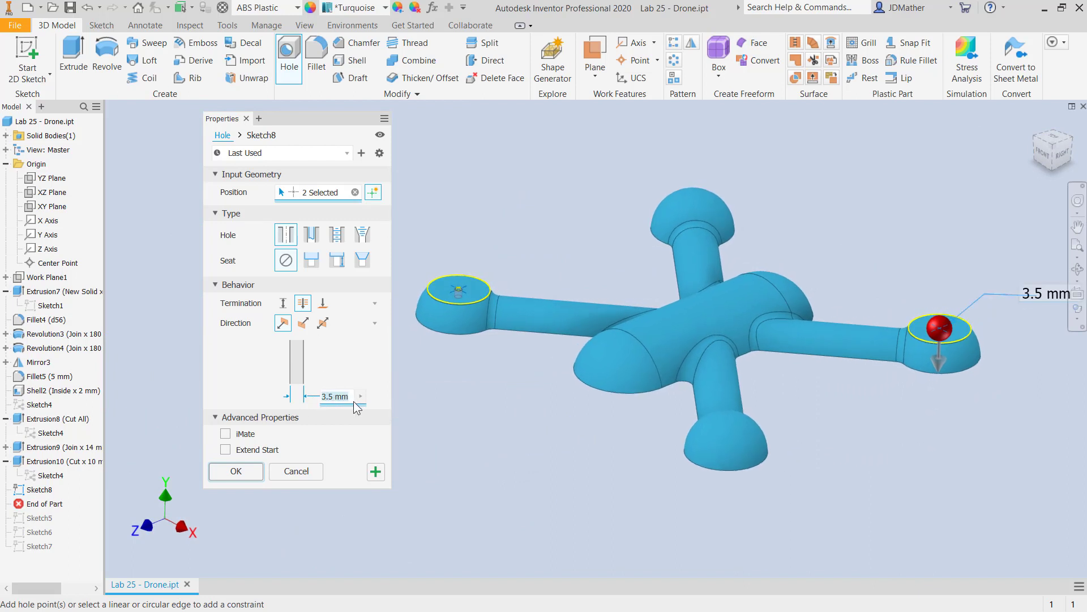
{"action": "type", "text": "8"}
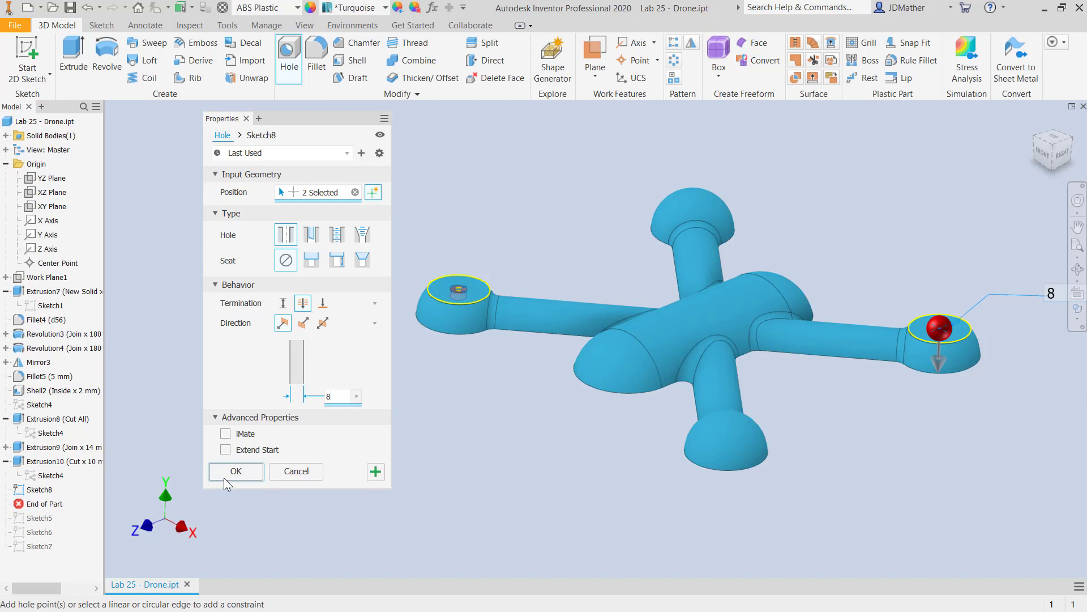
{"action": "left_click", "coordinate": [223, 478]}
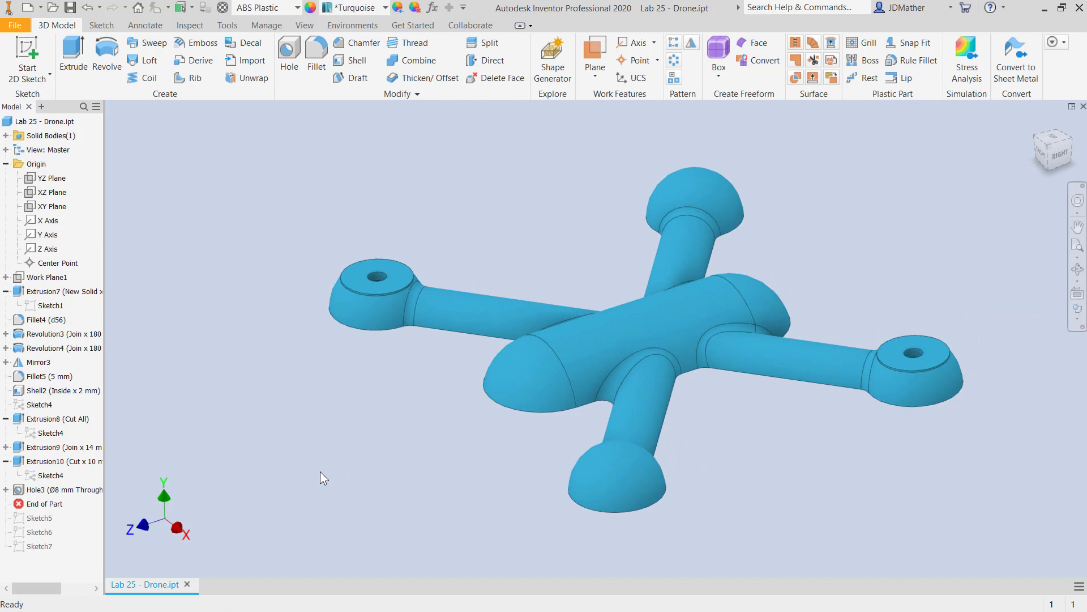
Mirror Extrusion8, Extrusion9, Extrusion10 and Hole3 about the YZ Plane onto the two remaining arm ends.
{"action": "left_click_drag", "start_coordinate": [44, 503], "coordinate": [46, 517]}
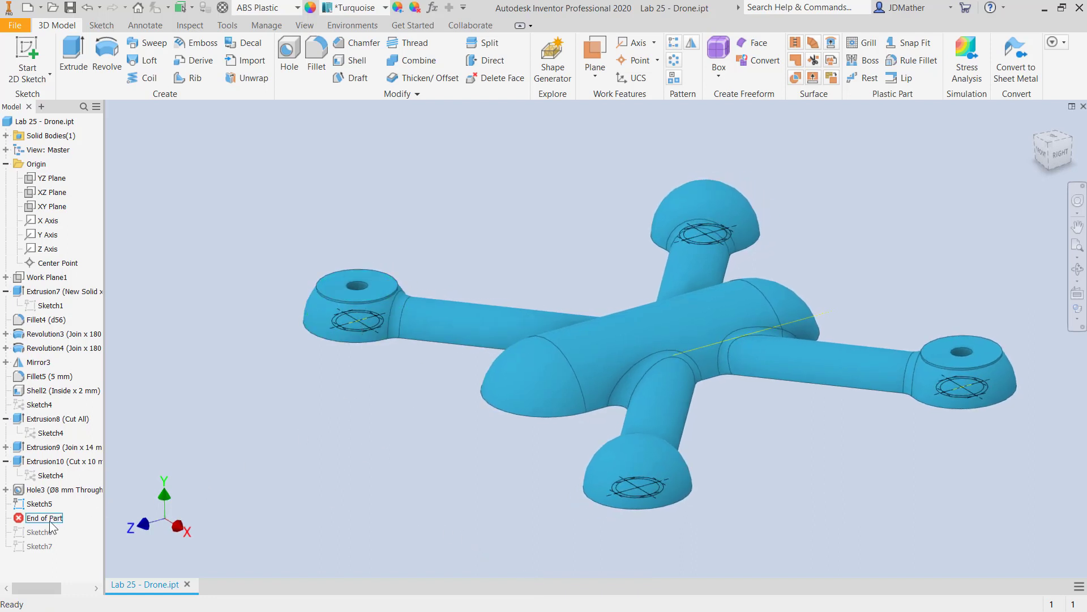
{"action": "left_click_drag", "start_coordinate": [50, 521], "coordinate": [47, 497]}
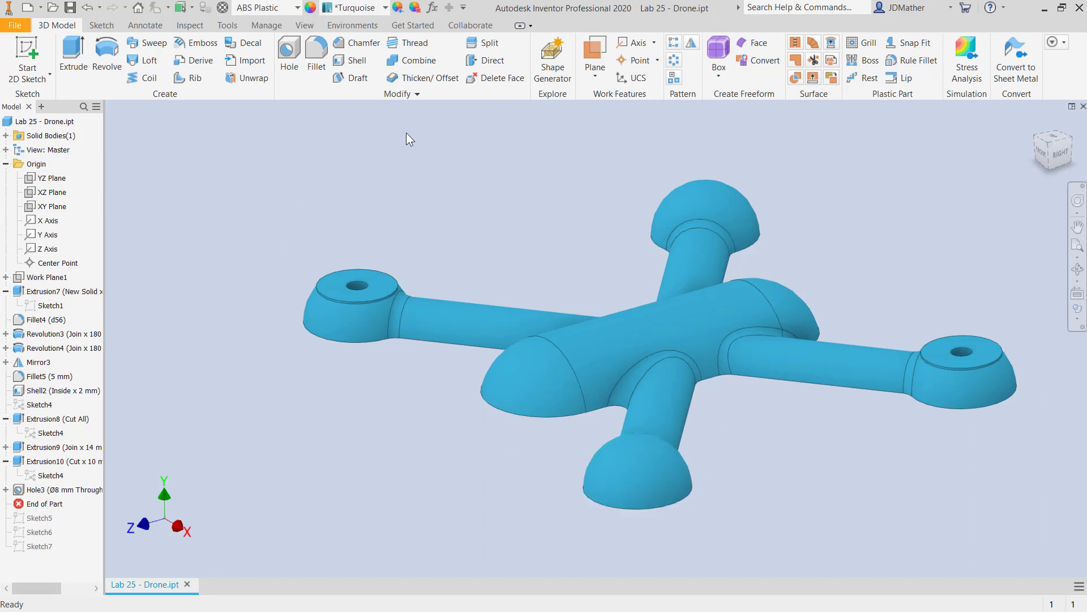
{"action": "left_click", "coordinate": [693, 45]}
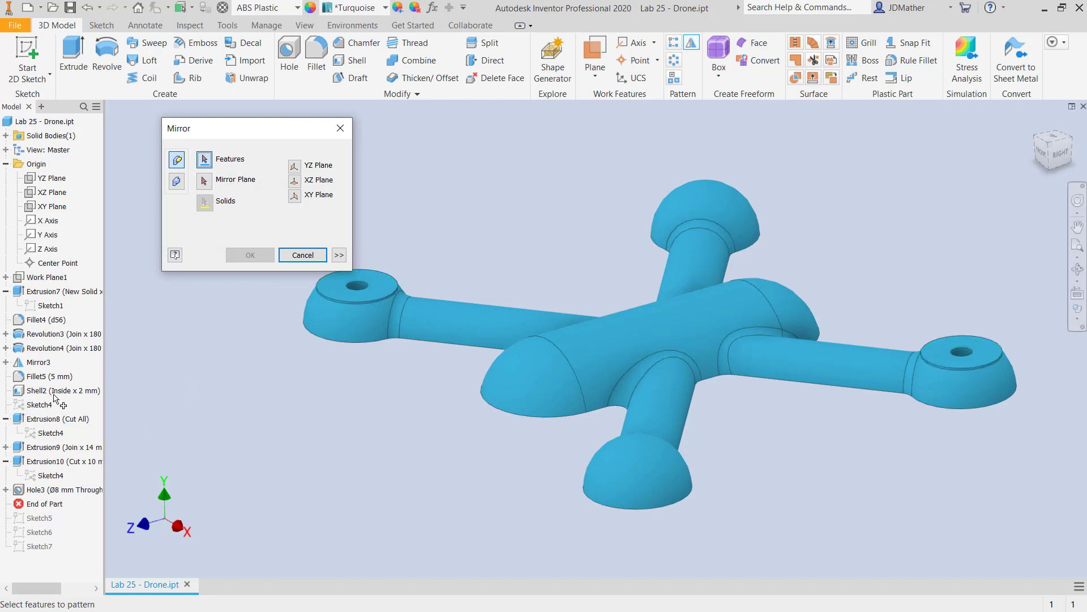
{"action": "left_click", "coordinate": [52, 420]}
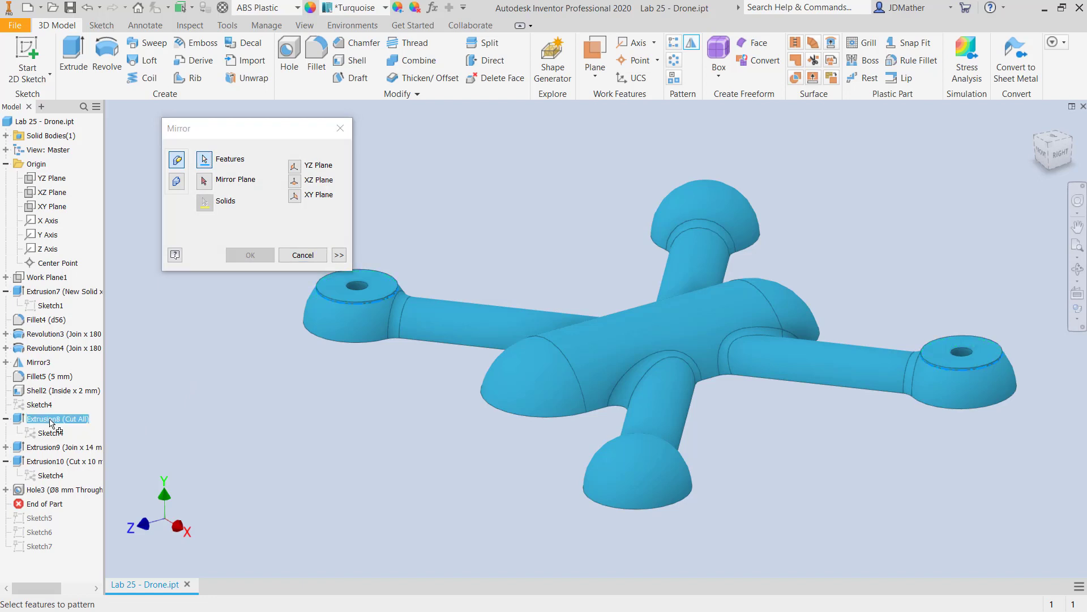
{"action": "left_click", "coordinate": [56, 448]}
{"action": "left_click", "coordinate": [52, 462]}
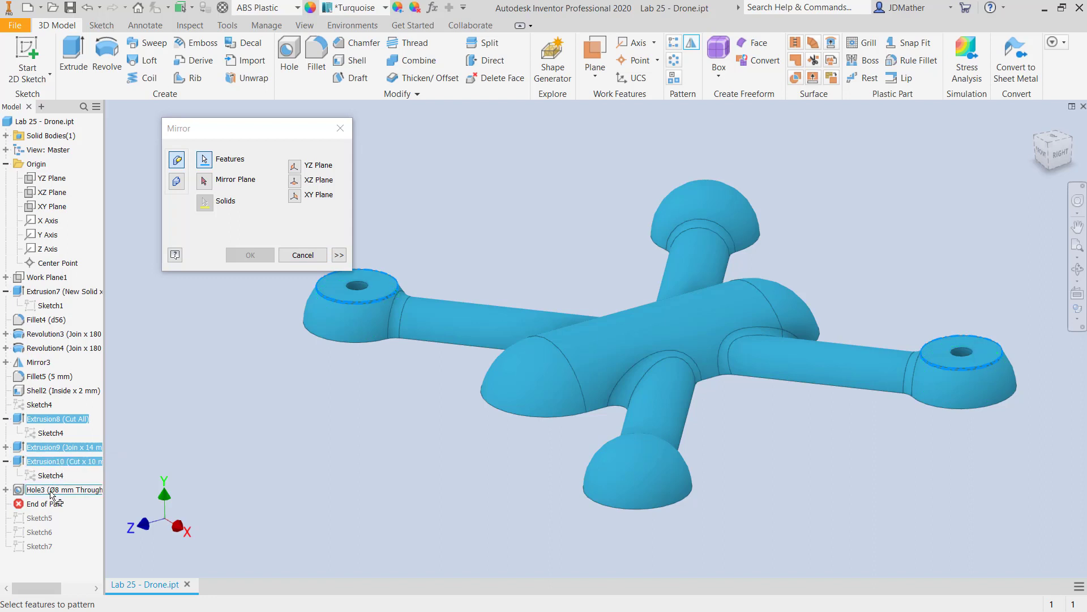
{"action": "left_click", "coordinate": [55, 490]}
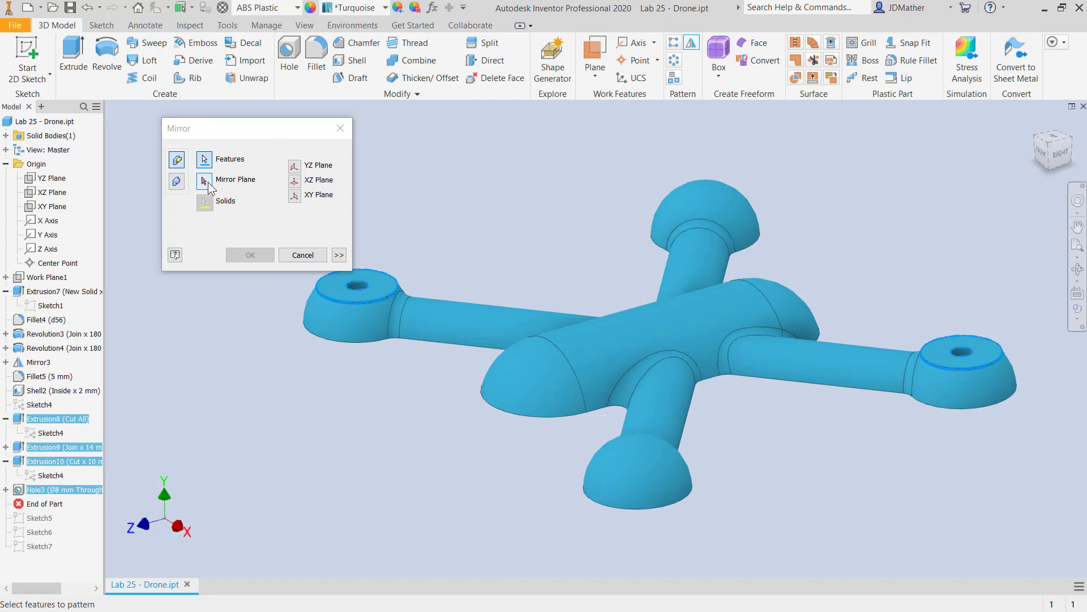
{"action": "left_click", "coordinate": [205, 180]}
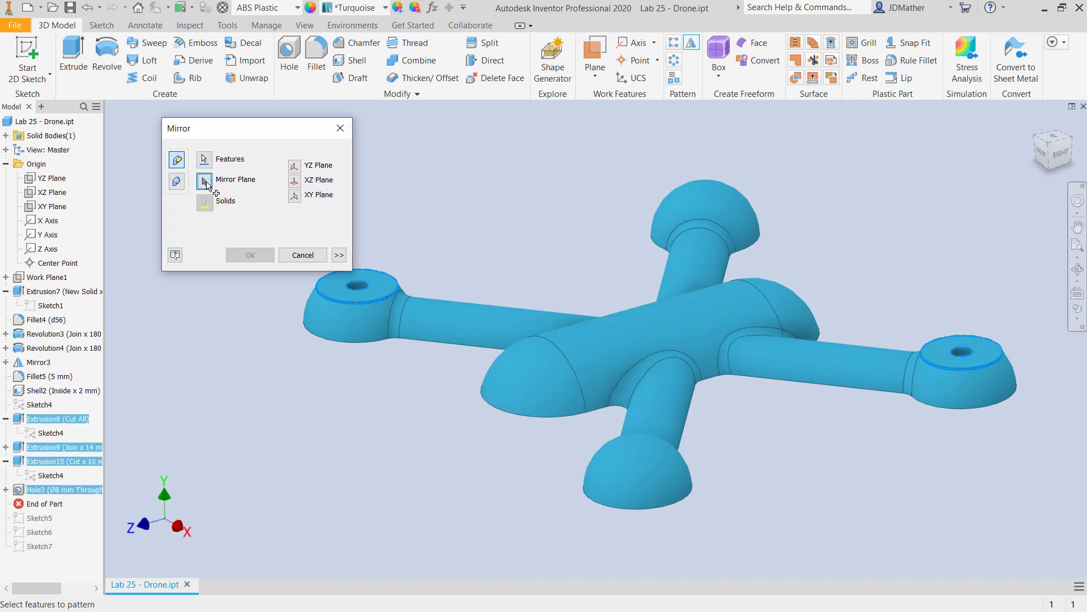
{"action": "left_click", "coordinate": [54, 180]}
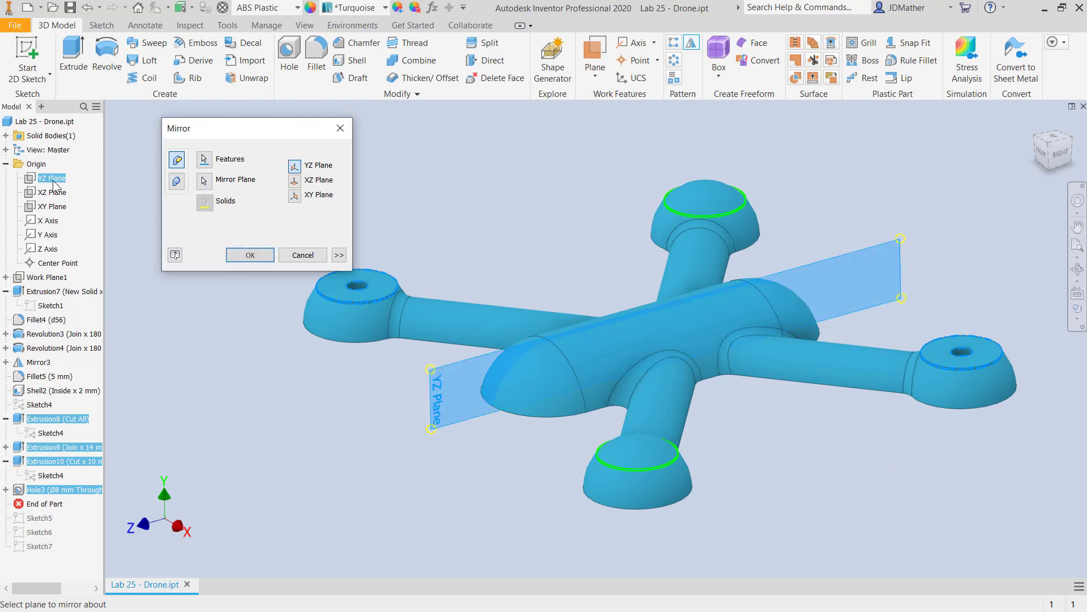
{"action": "left_click", "coordinate": [249, 254]}
Roll the End of Part marker below Sketch5 and create 3.5 mm Through All holes at its points, with the direction flipped.
{"action": "middle_click_drag", "start_coordinate": [694, 257], "coordinate": [439, 463], "text": "shift"}
{"action": "key", "text": "F6"}
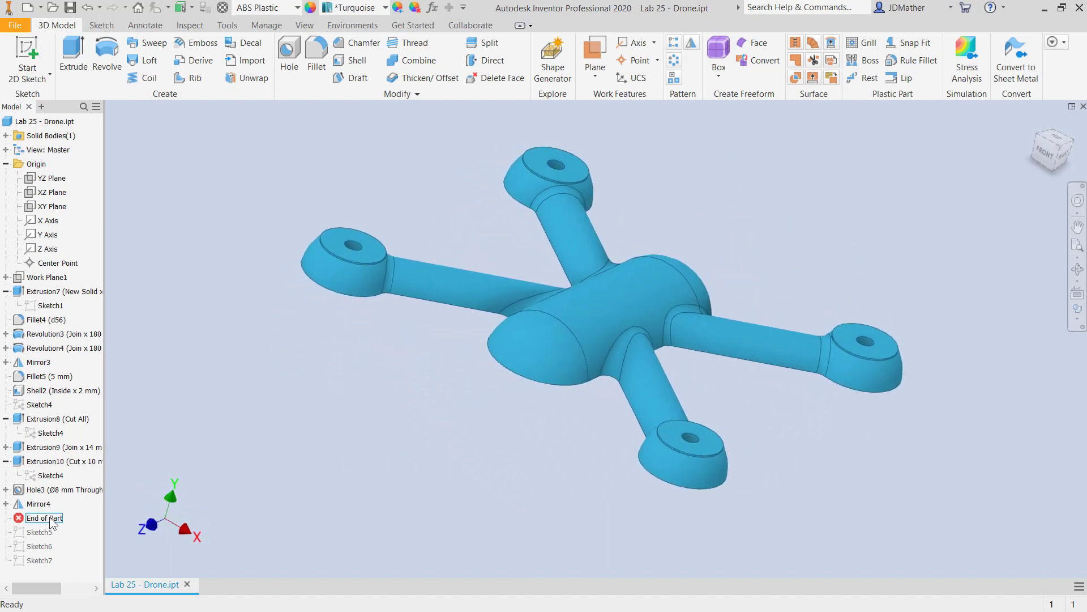
{"action": "left_click_drag", "start_coordinate": [49, 518], "coordinate": [52, 532]}
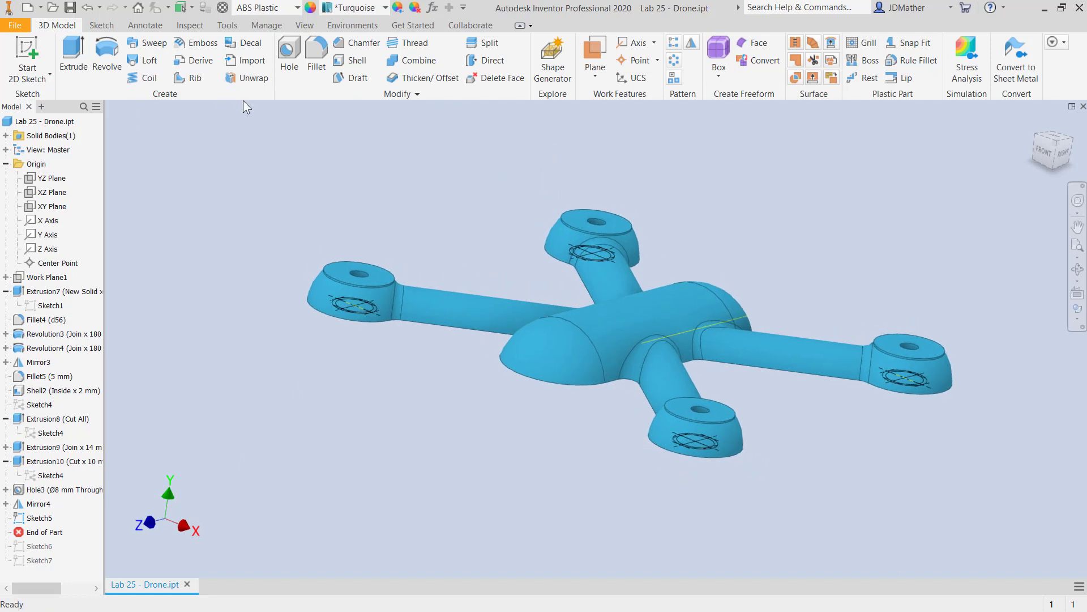
{"action": "left_click", "coordinate": [289, 57]}
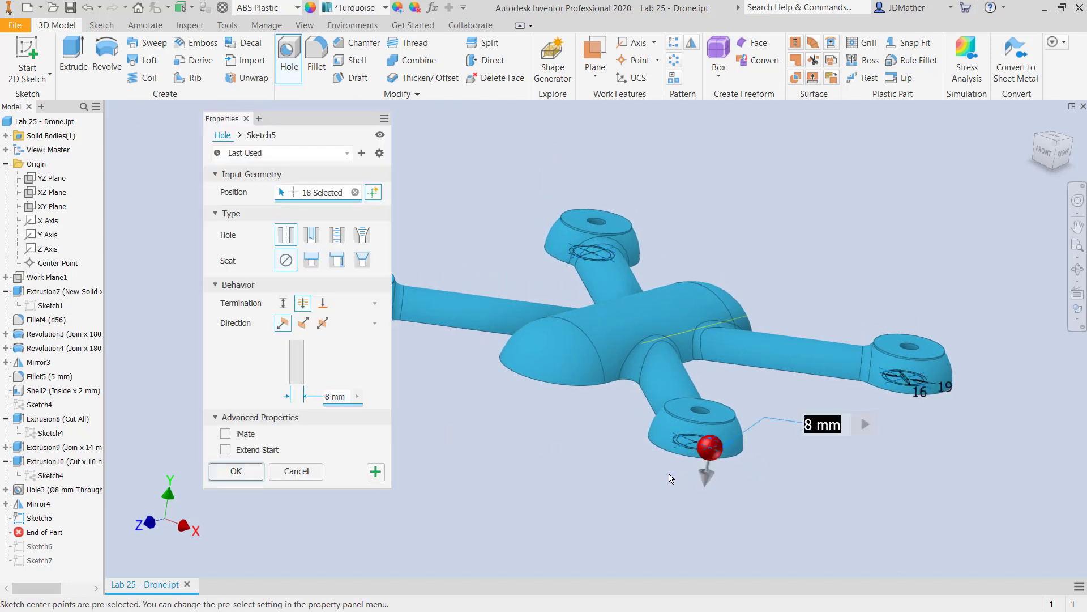
{"action": "scroll", "coordinate": [670, 478], "scroll_direction": "up", "scroll_amount": 6}
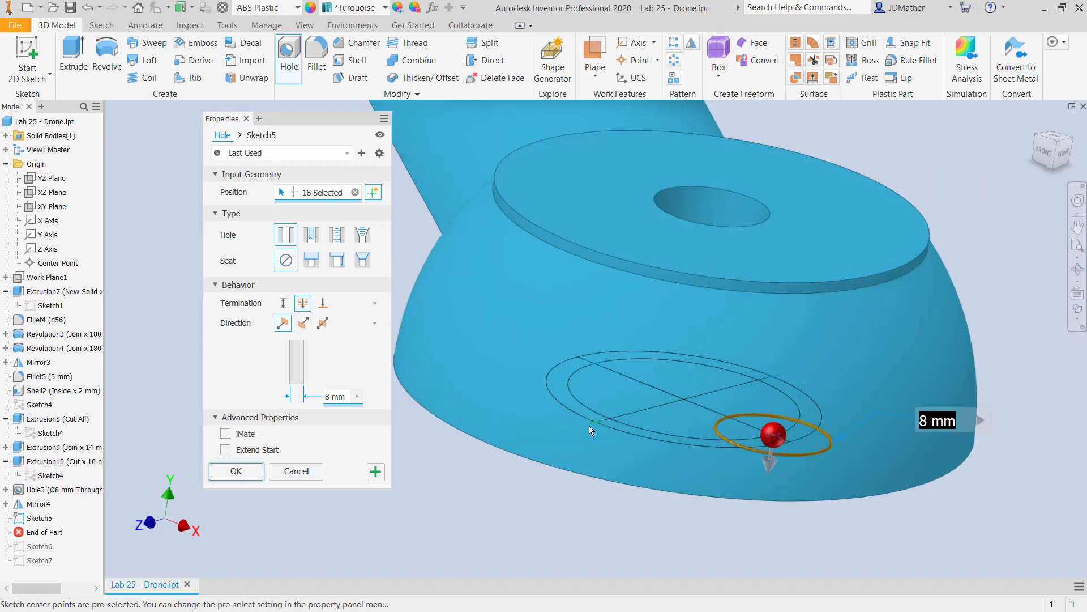
{"action": "scroll", "coordinate": [780, 379], "scroll_direction": "down", "scroll_amount": 6}
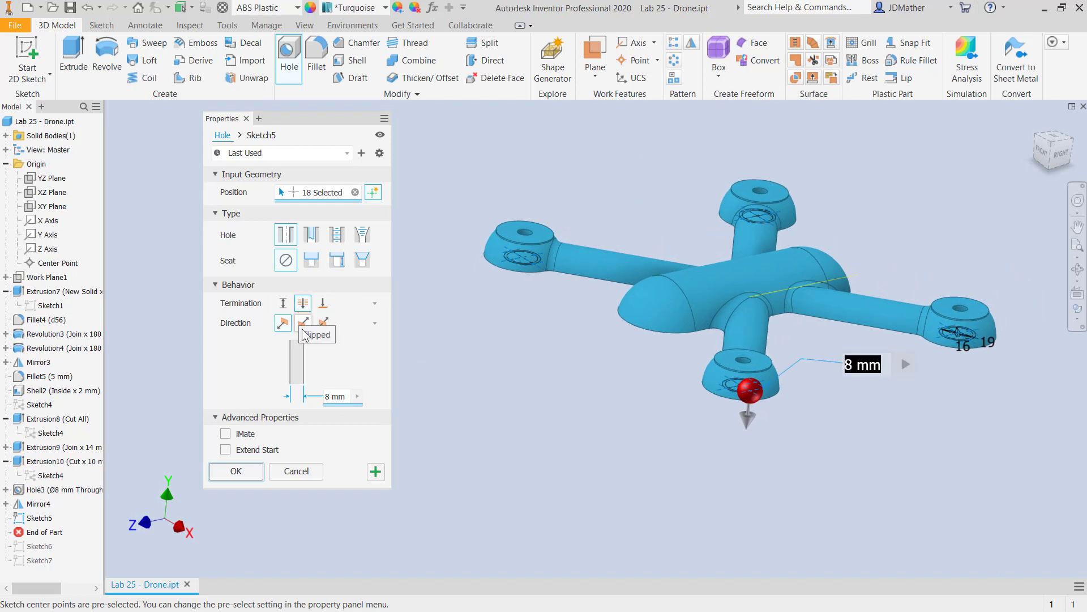
{"action": "left_click", "coordinate": [303, 328]}
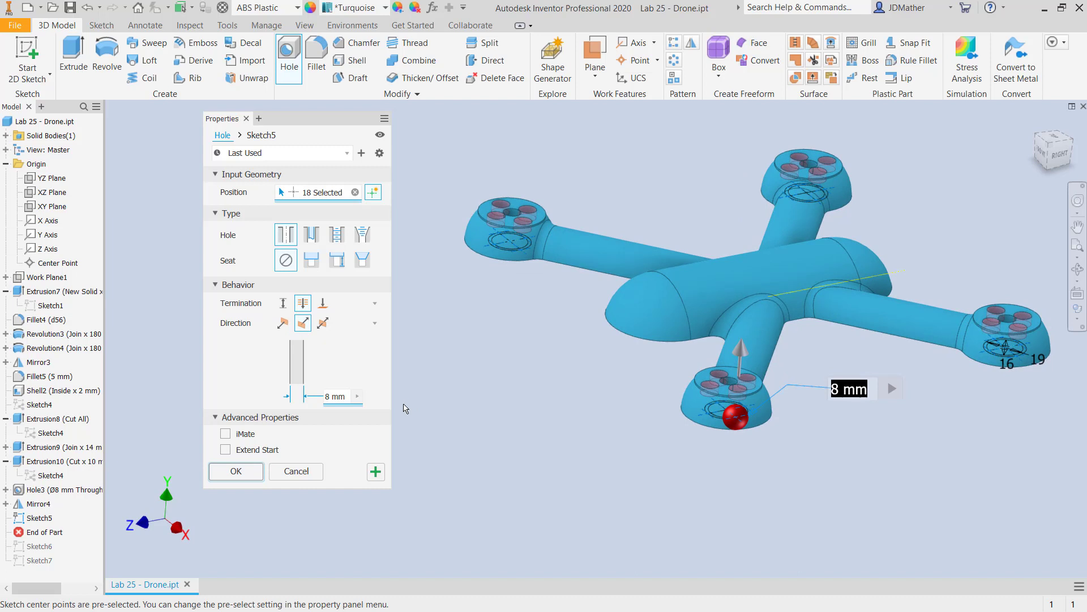
{"action": "left_click", "coordinate": [327, 399]}
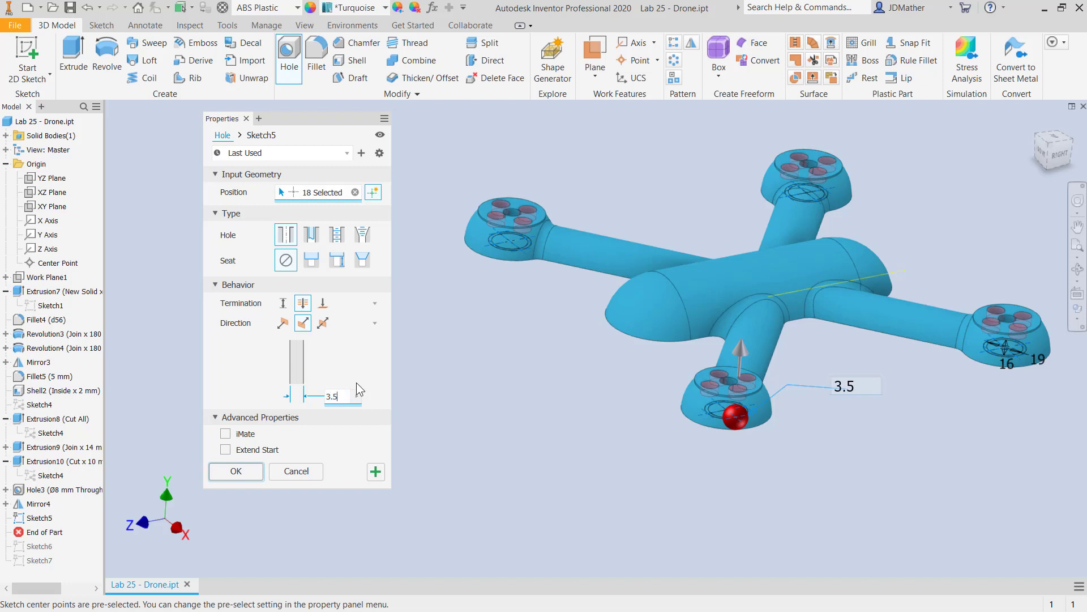
{"action": "left_click", "coordinate": [236, 471]}
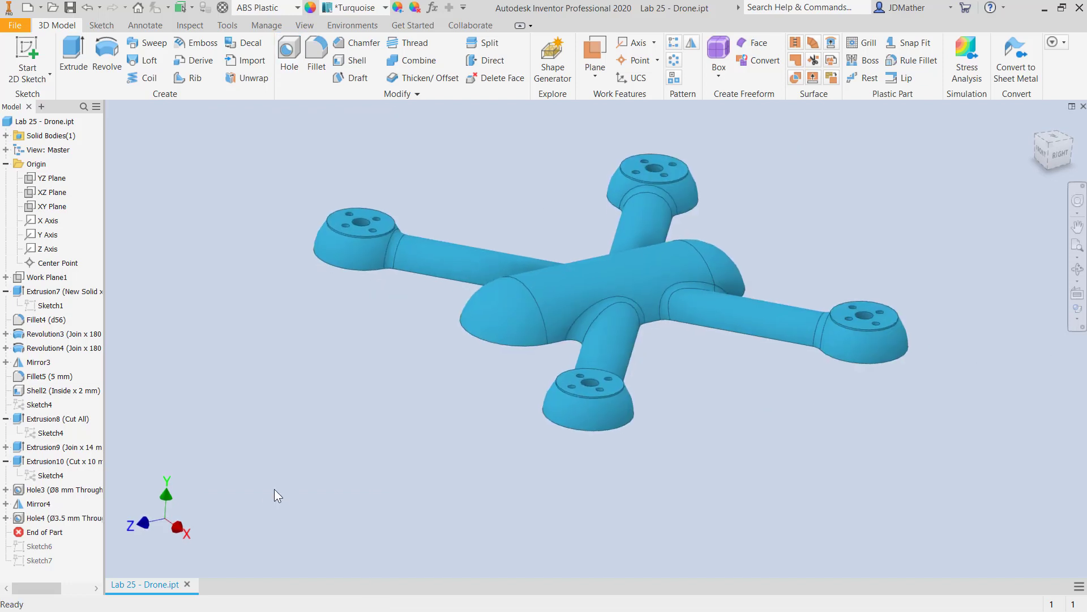
Roll the End of Part marker below Sketch6 to bring its four circles into the model.
{"action": "left_click_drag", "start_coordinate": [50, 538], "coordinate": [46, 552]}
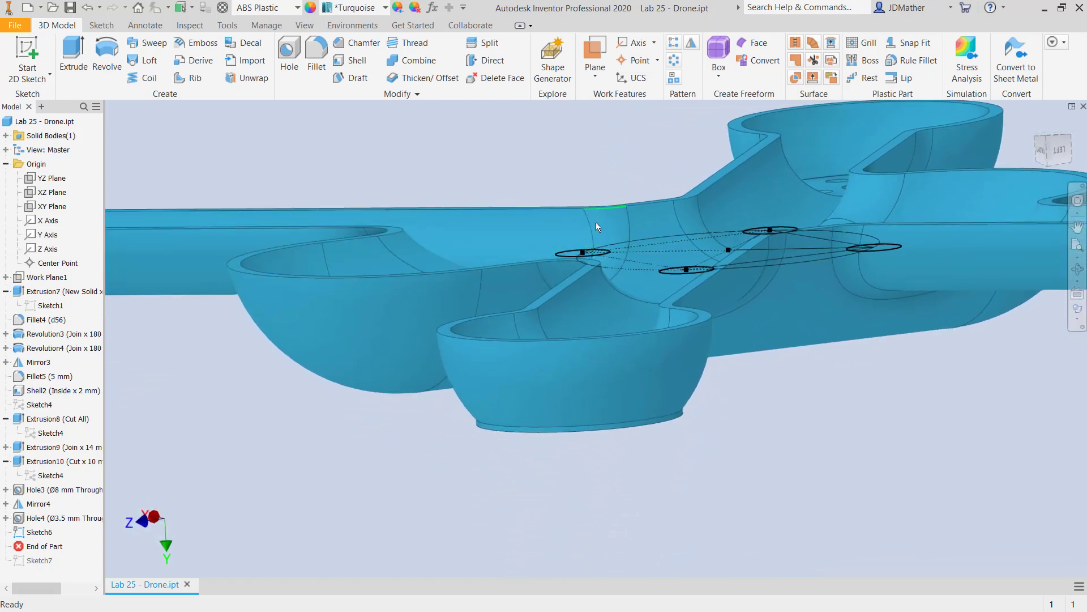
{"action": "scroll", "coordinate": [400, 410], "scroll_direction": "up", "scroll_amount": 5}
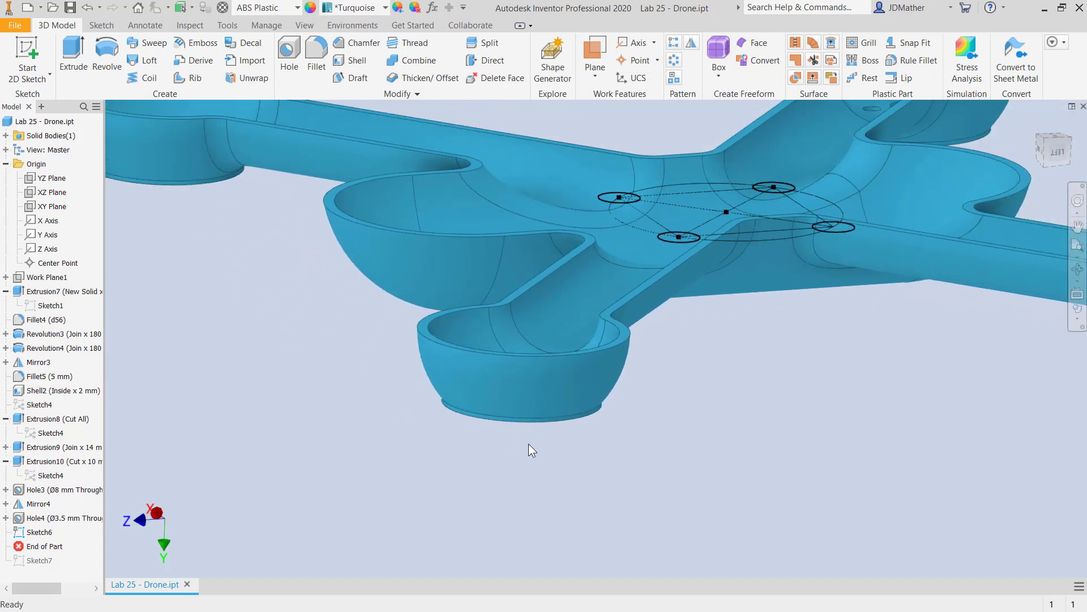
{"action": "scroll", "coordinate": [744, 359], "scroll_direction": "down", "scroll_amount": 2}
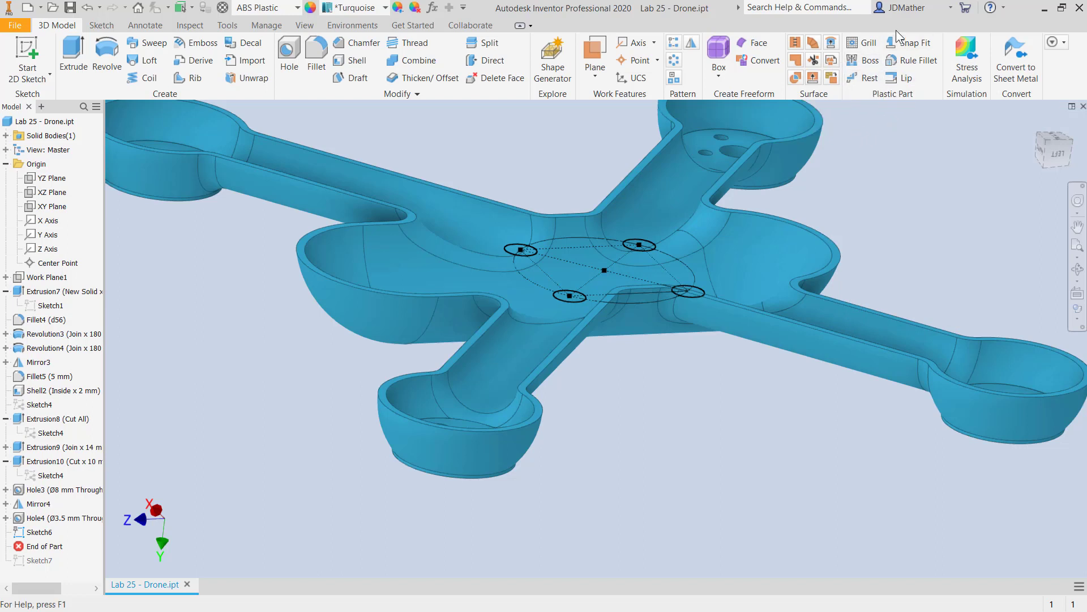
{"action": "right_click", "coordinate": [773, 81]}
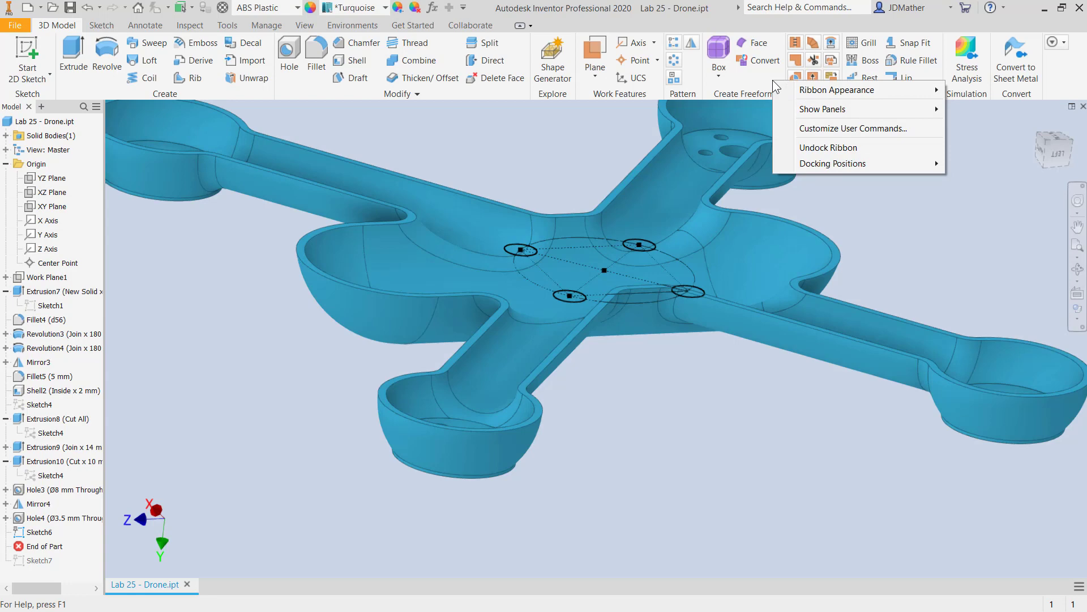
{"action": "mouse_move", "coordinate": [802, 112]}
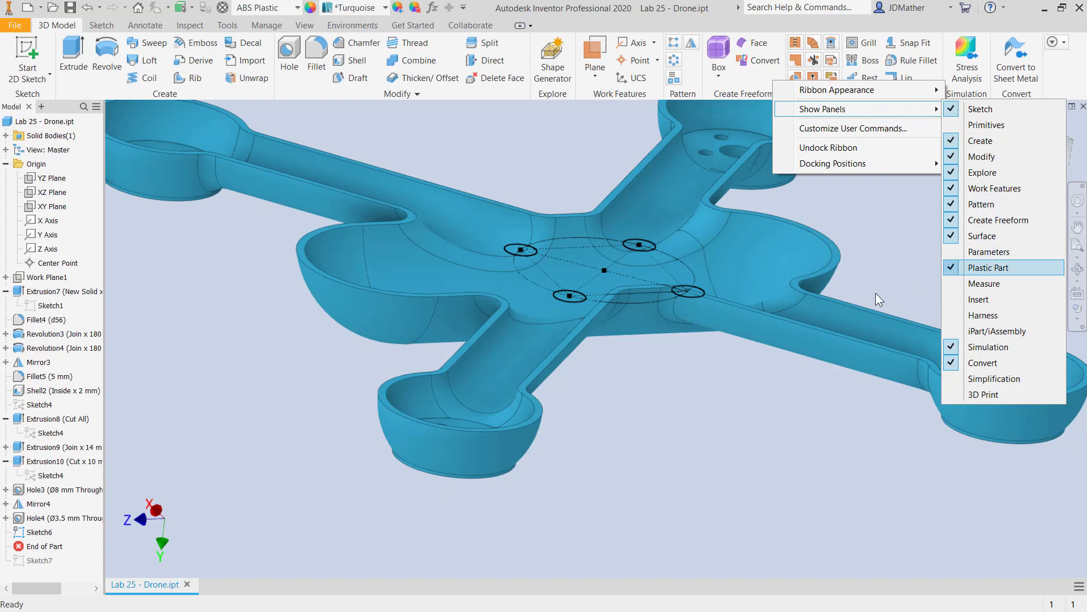
{"action": "left_click", "coordinate": [748, 416]}
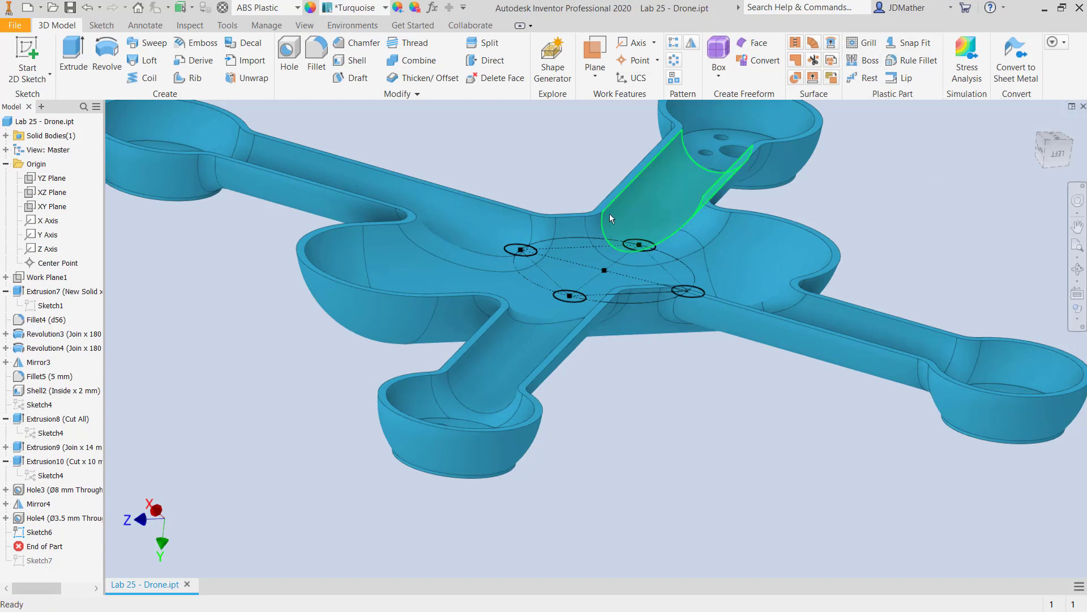
Extrude the four Sketch6 circles To Next as joined posts inside the drone body, with a taper of 2 degrees.
{"action": "scroll", "coordinate": [525, 255], "scroll_direction": "up", "scroll_amount": 3}
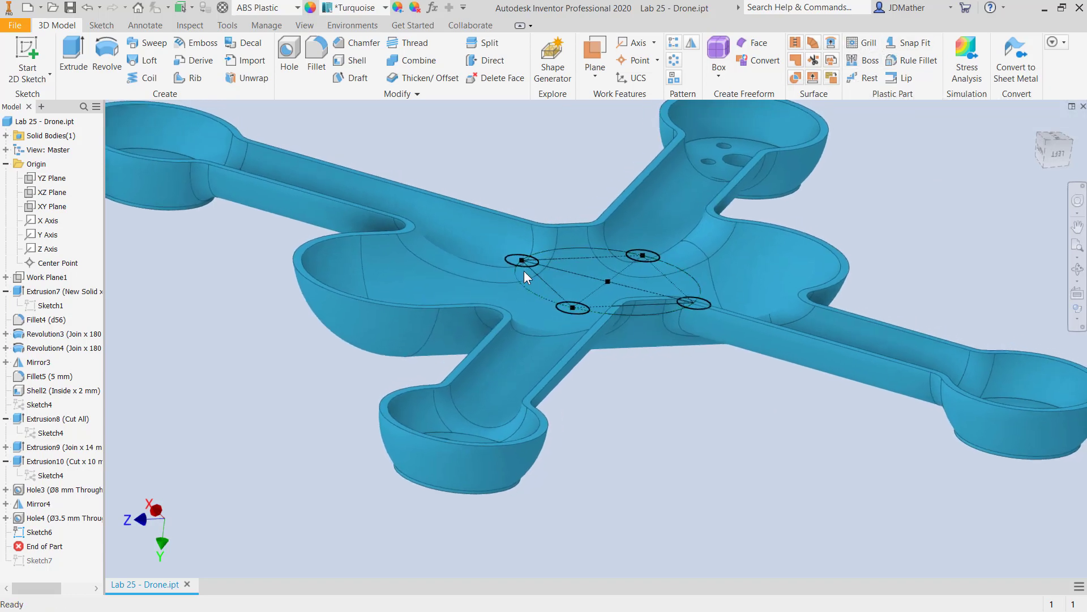
{"action": "middle_click_drag", "start_coordinate": [525, 277], "coordinate": [620, 446], "text": "shift"}
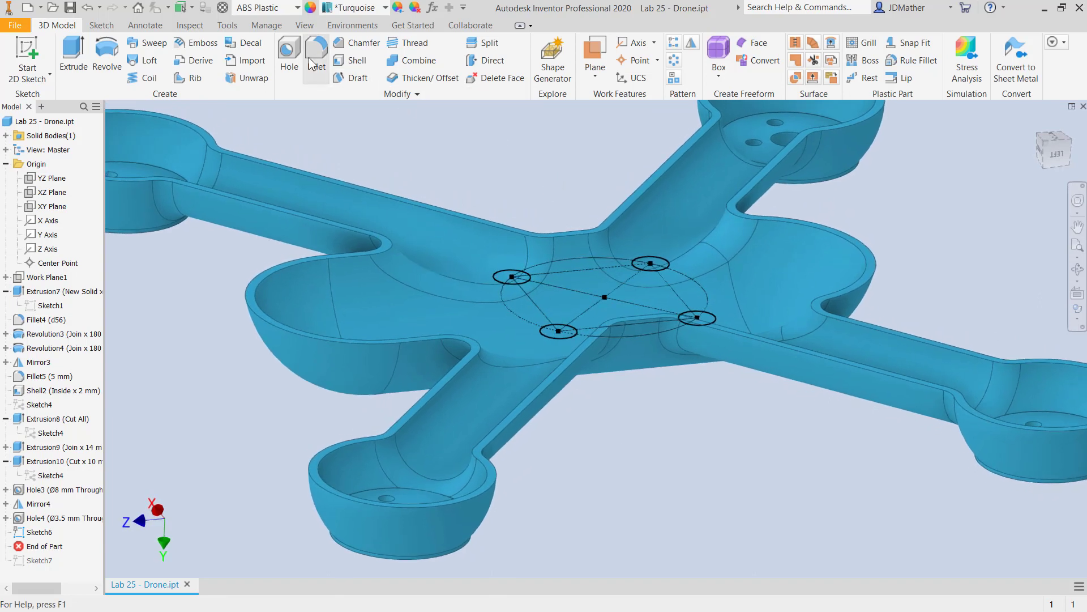
{"action": "left_click", "coordinate": [78, 56]}
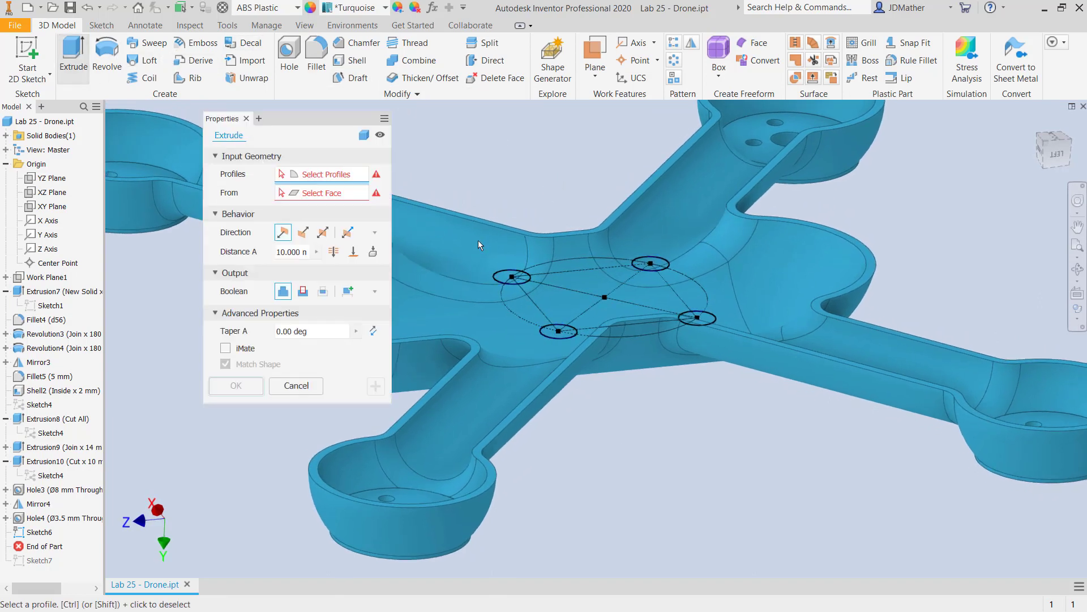
{"action": "left_click", "coordinate": [507, 278]}
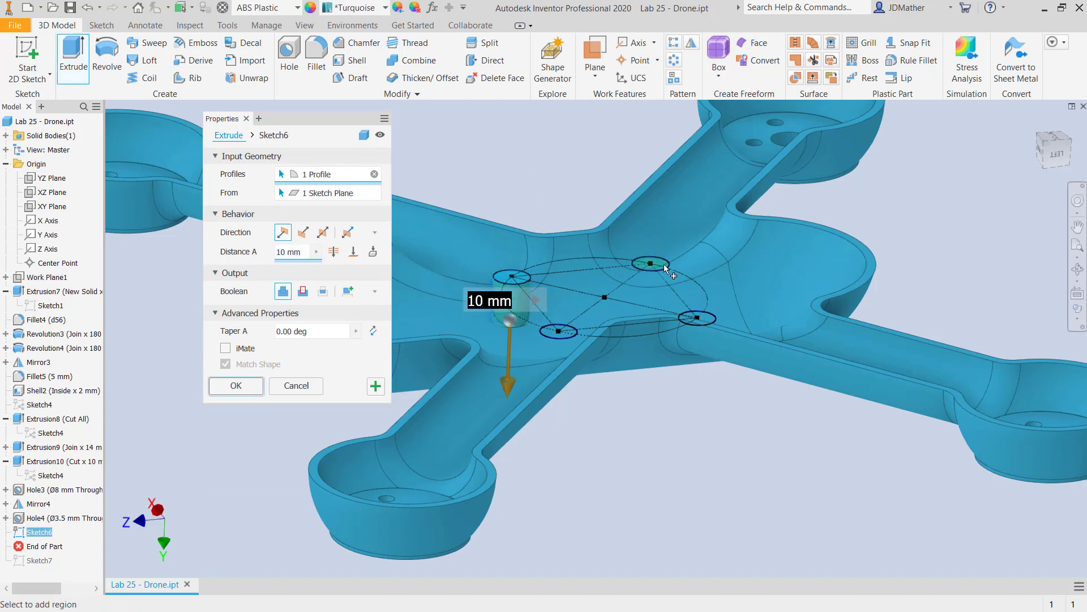
{"action": "left_click", "coordinate": [664, 264]}
{"action": "left_click", "coordinate": [708, 317]}
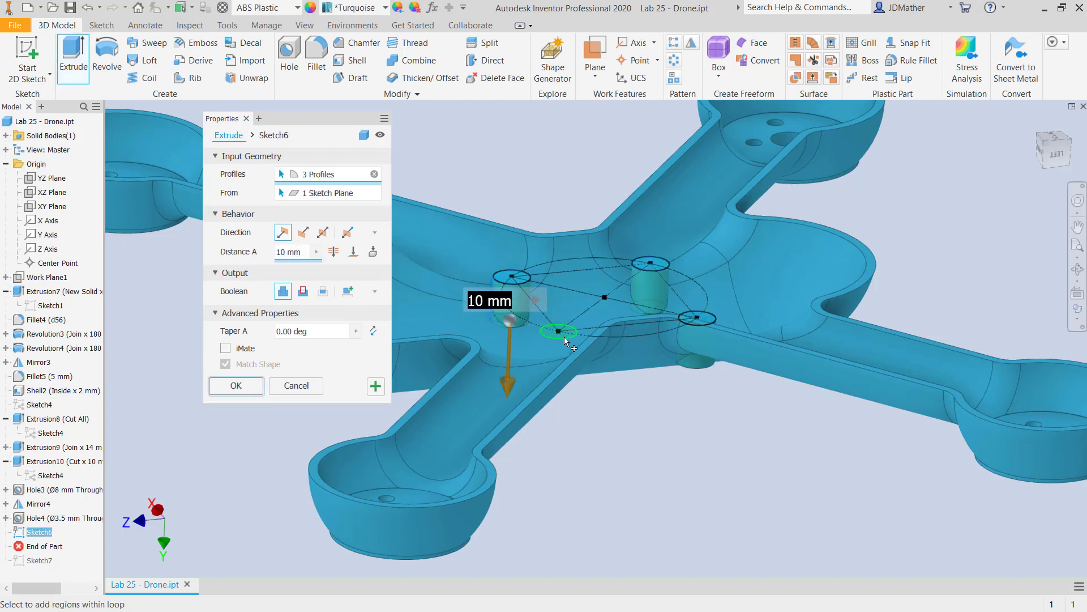
{"action": "left_click", "coordinate": [564, 336]}
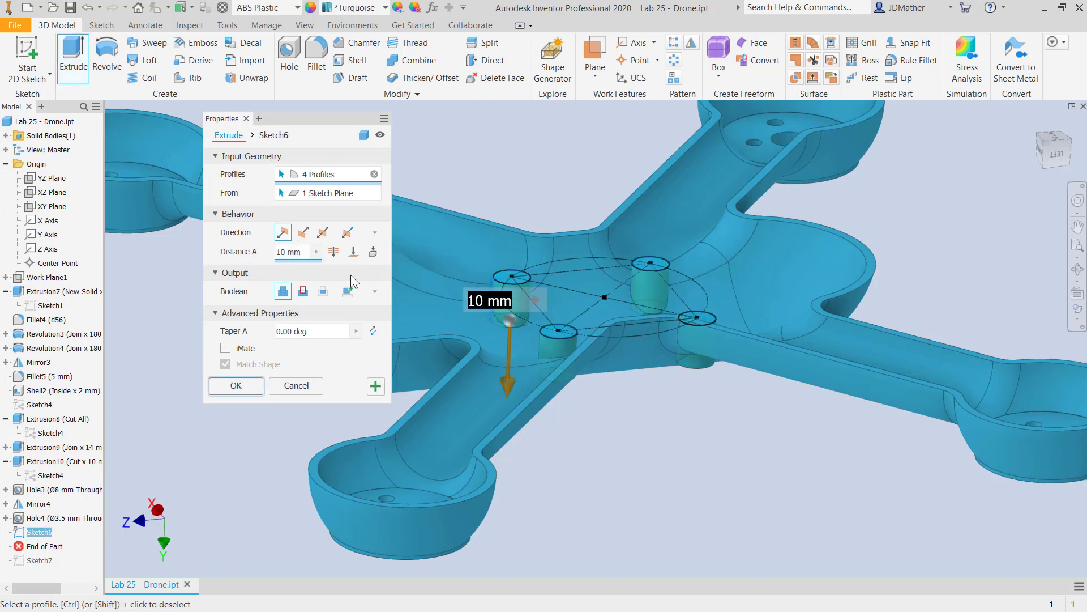
{"action": "left_click", "coordinate": [373, 252]}
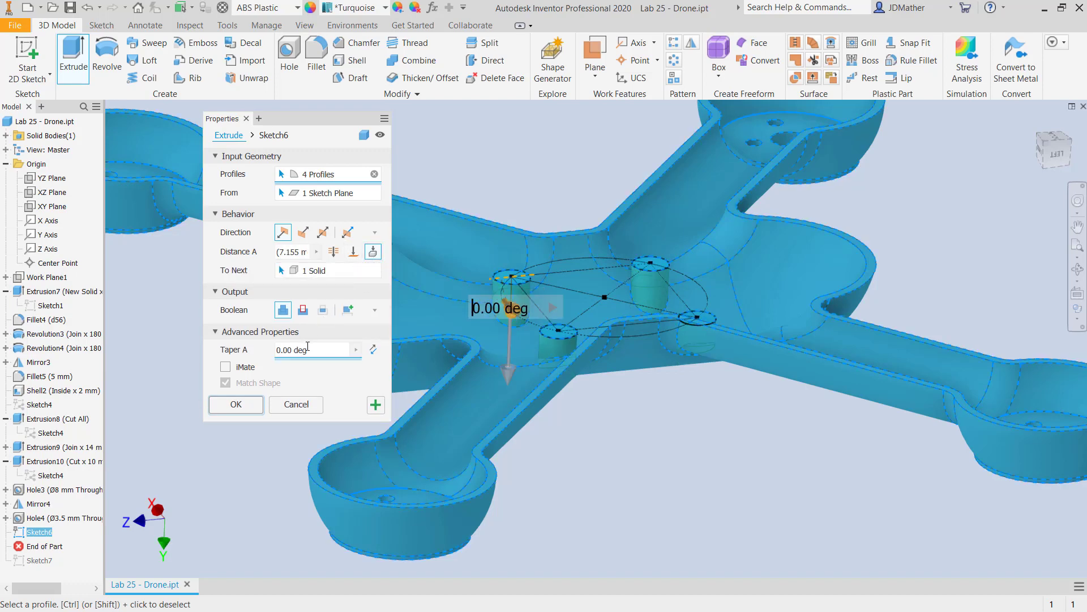
{"action": "left_click_drag", "start_coordinate": [318, 350], "coordinate": [267, 352]}
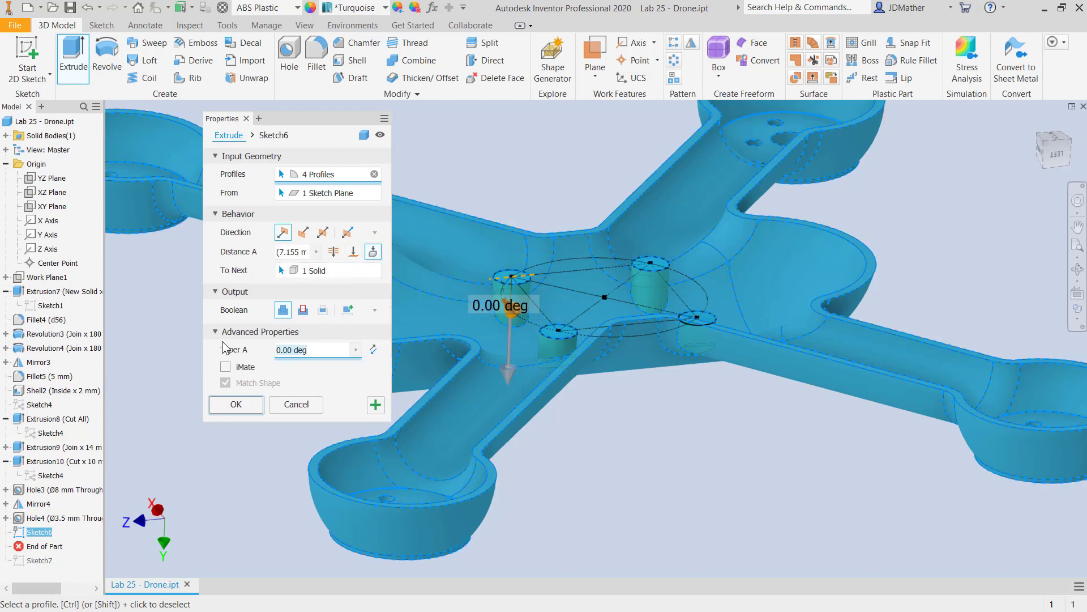
{"action": "type", "text": "2"}
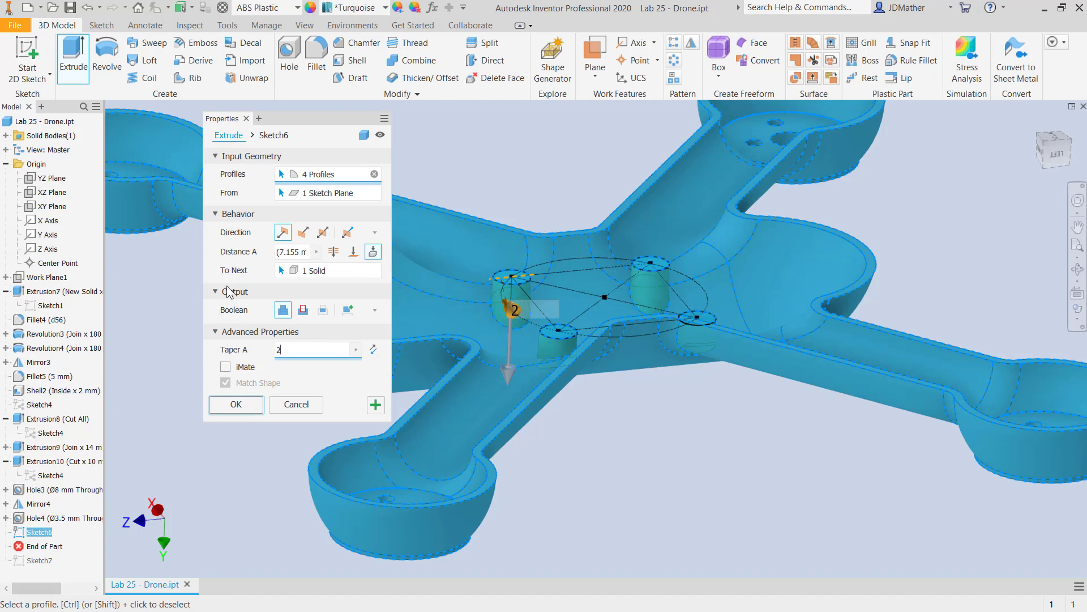
{"action": "left_click", "coordinate": [236, 404]}
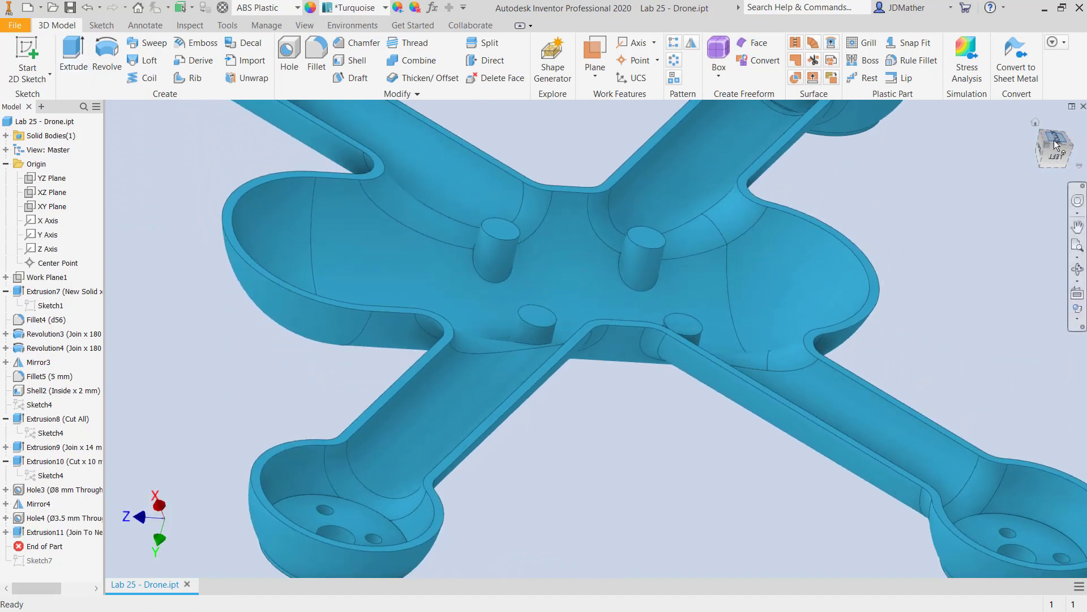
Examine the four posts from the bottom and isometric views, and select the rim edge of one arm end.
{"action": "left_click", "coordinate": [1054, 140]}
{"action": "scroll", "coordinate": [616, 368], "scroll_direction": "up", "scroll_amount": 4}
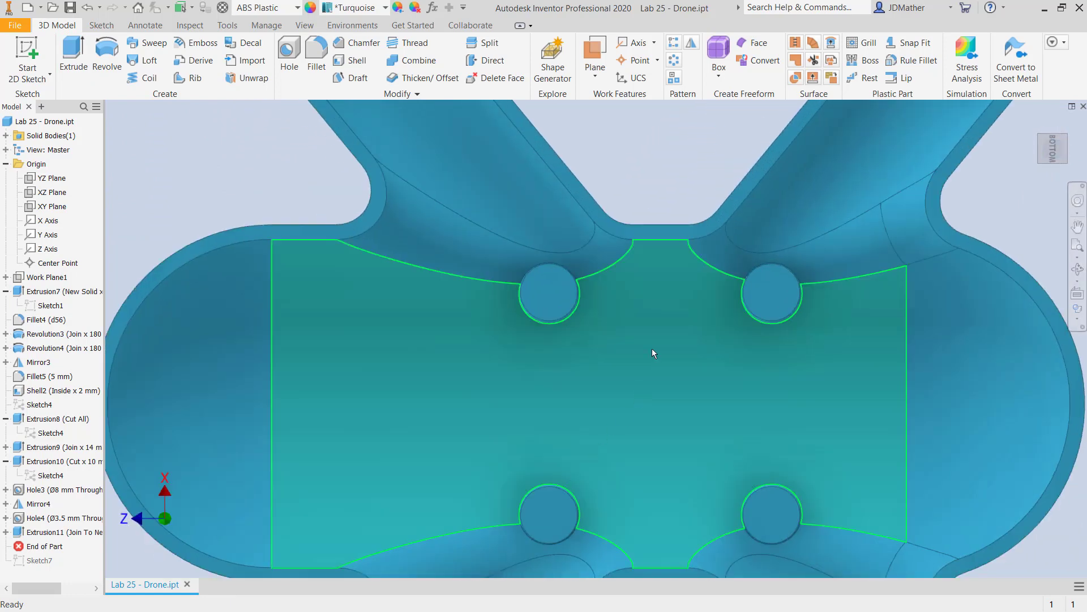
{"action": "key", "text": "F6"}
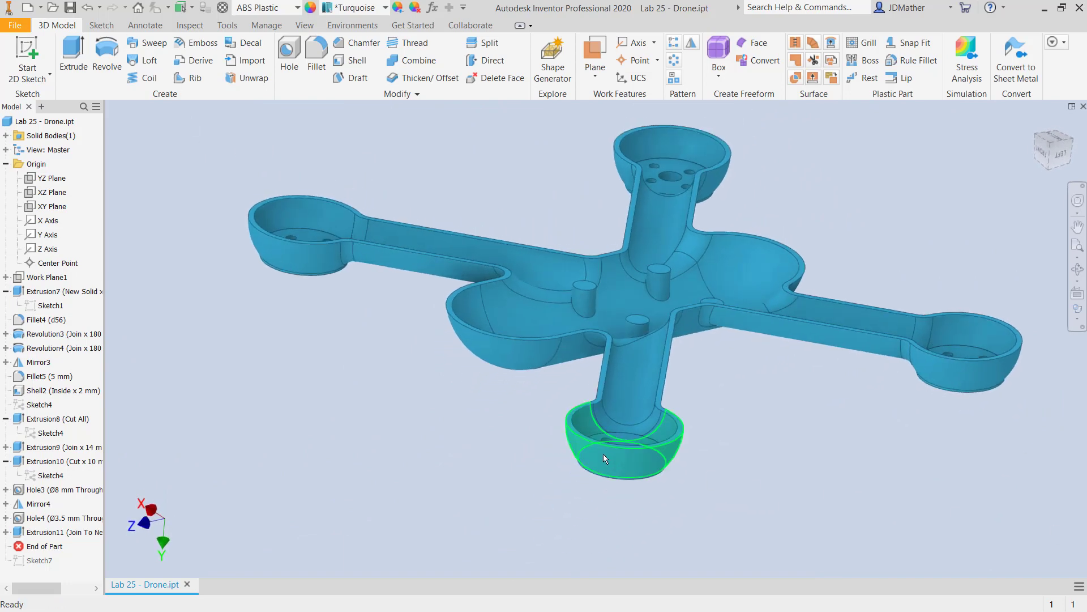
{"action": "left_click", "coordinate": [569, 432]}
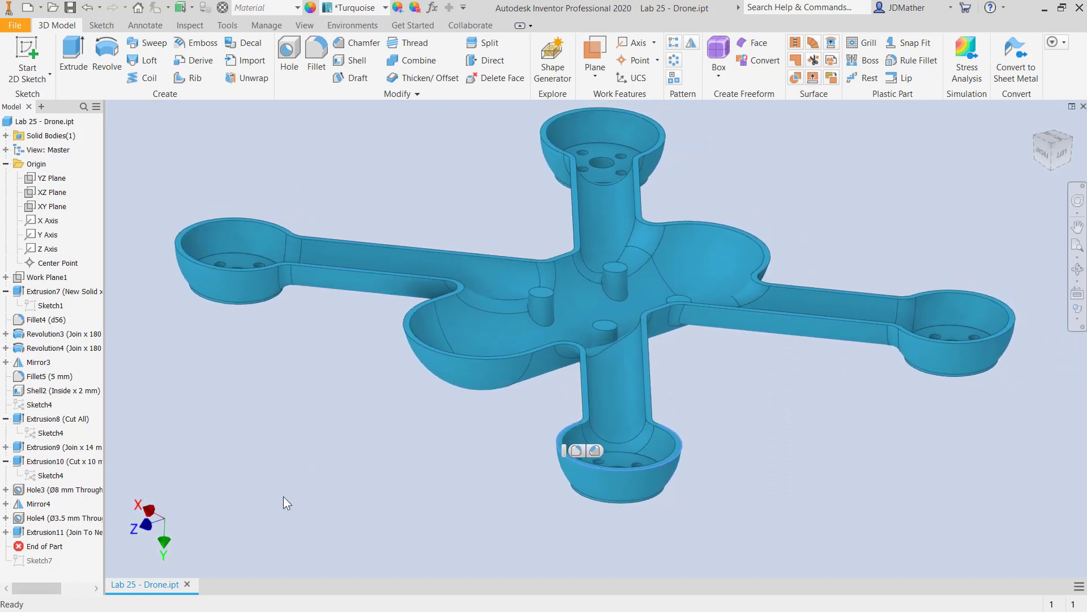
Roll the End of Part marker below Sketch7 and extrude its four circles To Next as joined posts with a taper of 2 degrees.
{"action": "left_click_drag", "start_coordinate": [55, 553], "coordinate": [54, 563]}
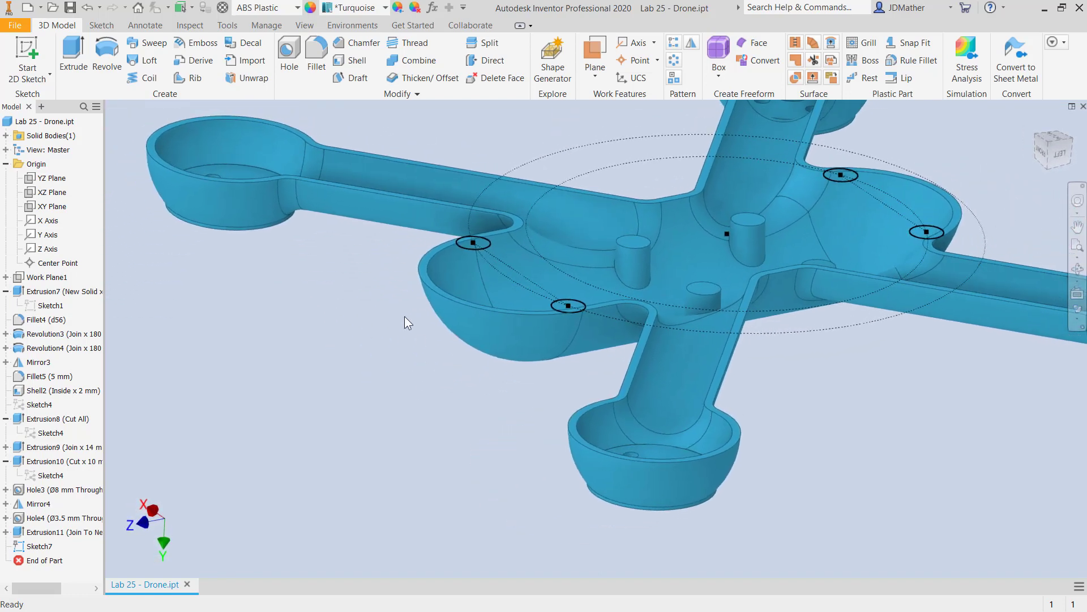
{"action": "left_click", "coordinate": [77, 57]}
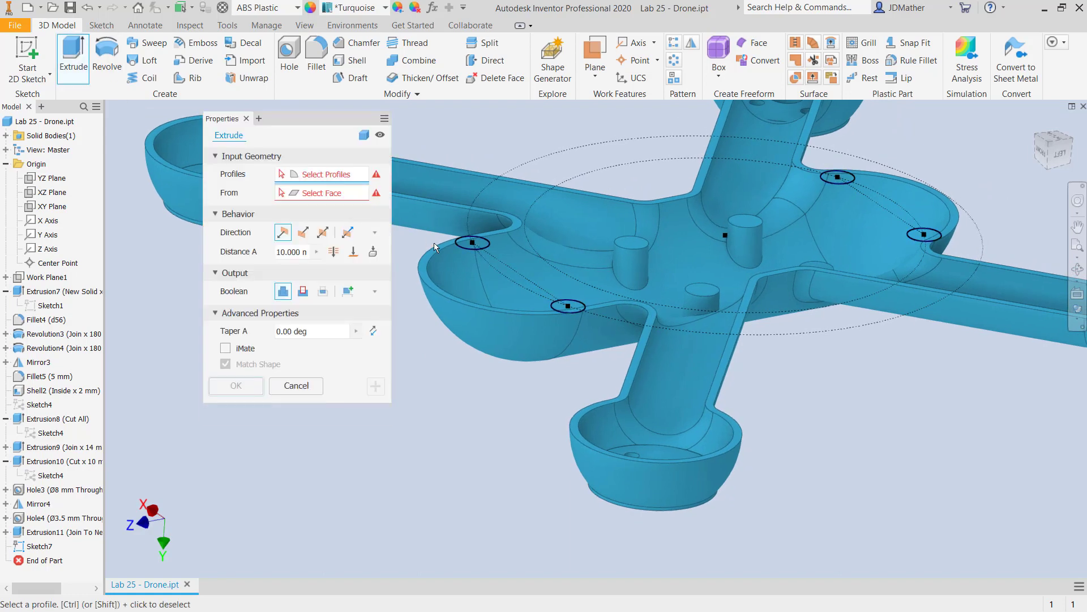
{"action": "left_click", "coordinate": [476, 245]}
{"action": "left_click", "coordinate": [566, 308]}
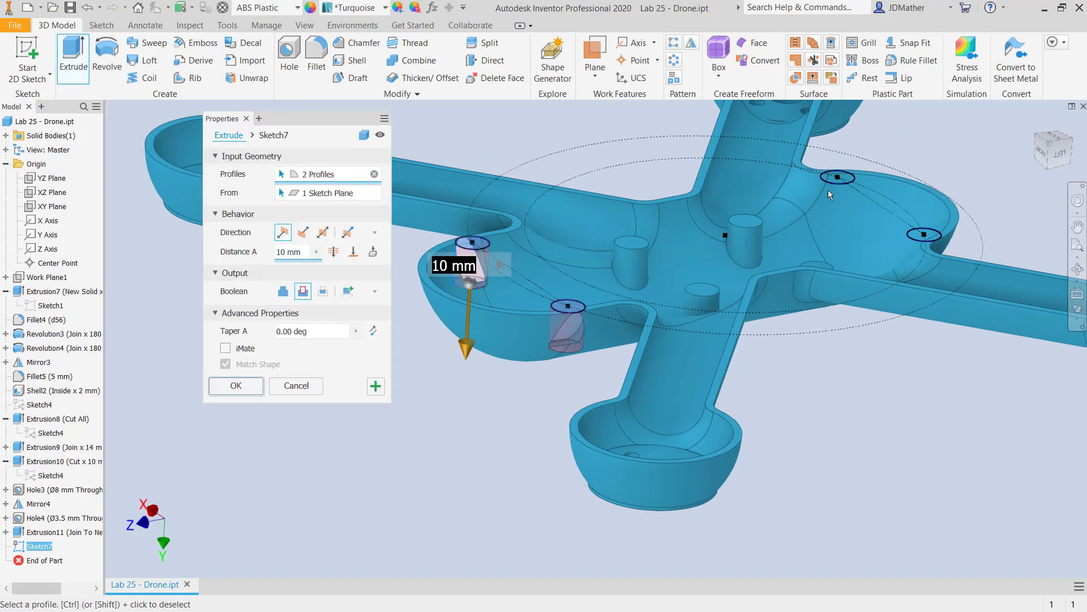
{"action": "left_click", "coordinate": [837, 180]}
{"action": "left_click", "coordinate": [920, 240]}
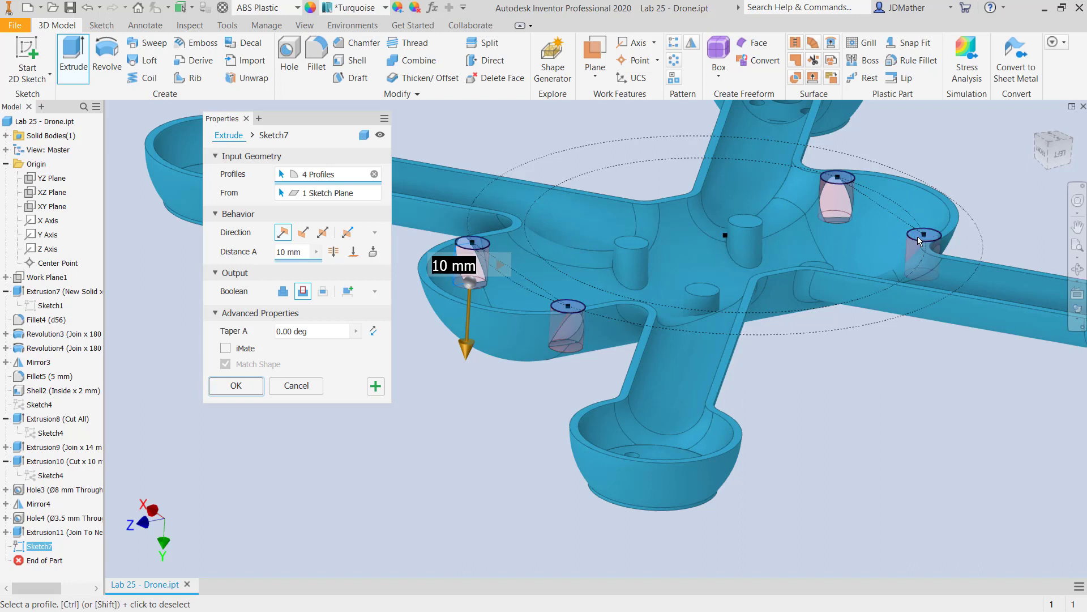
{"action": "left_click", "coordinate": [373, 256]}
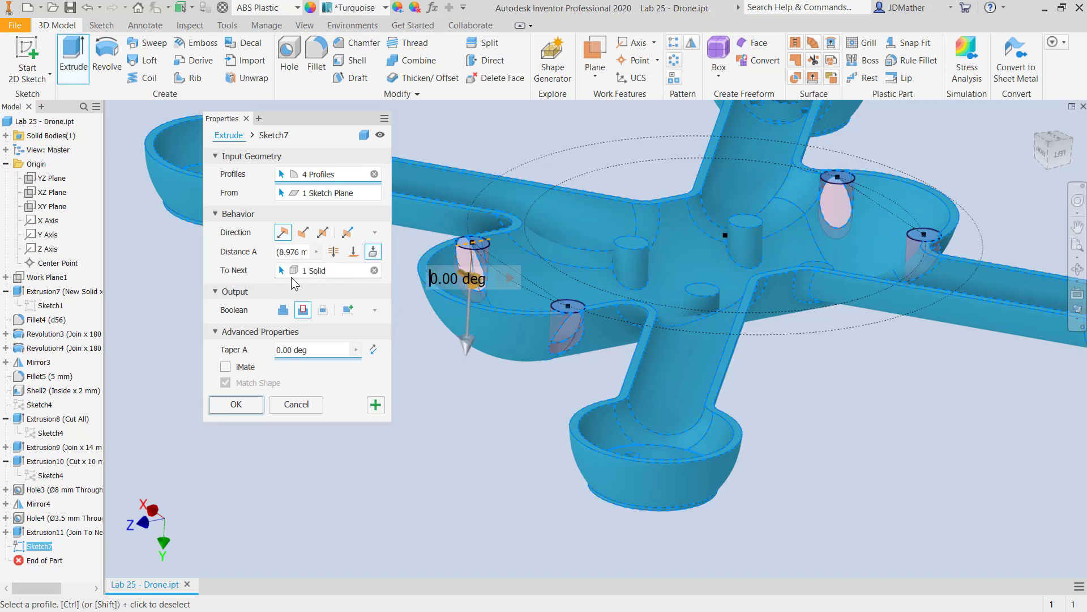
{"action": "left_click", "coordinate": [282, 310]}
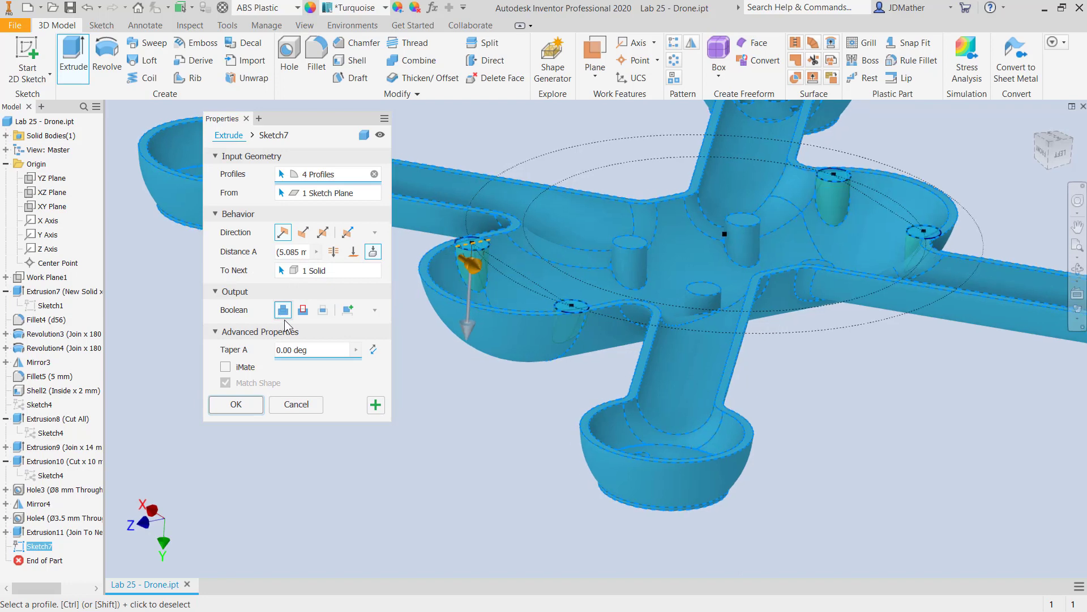
{"action": "left_click", "coordinate": [313, 352]}
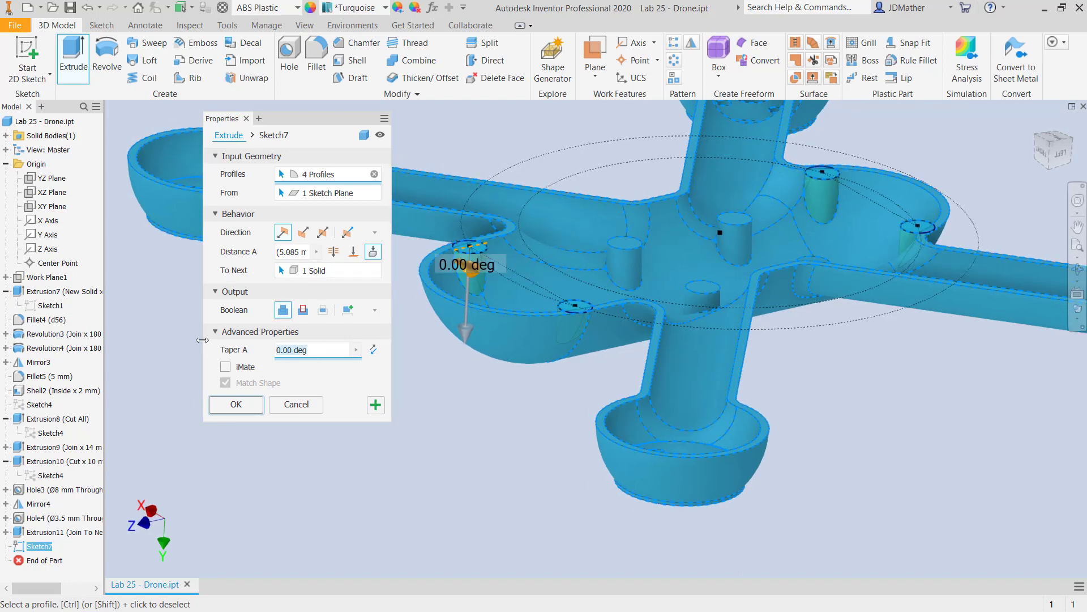
{"action": "type", "text": "2"}
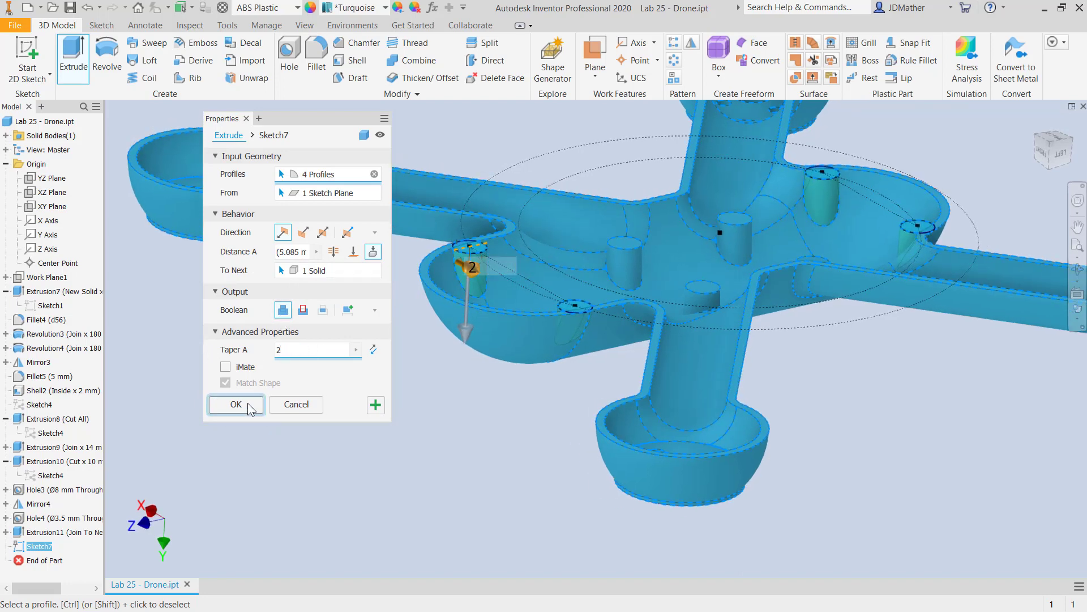
{"action": "left_click", "coordinate": [247, 402]}
{"action": "key", "text": "F6"}
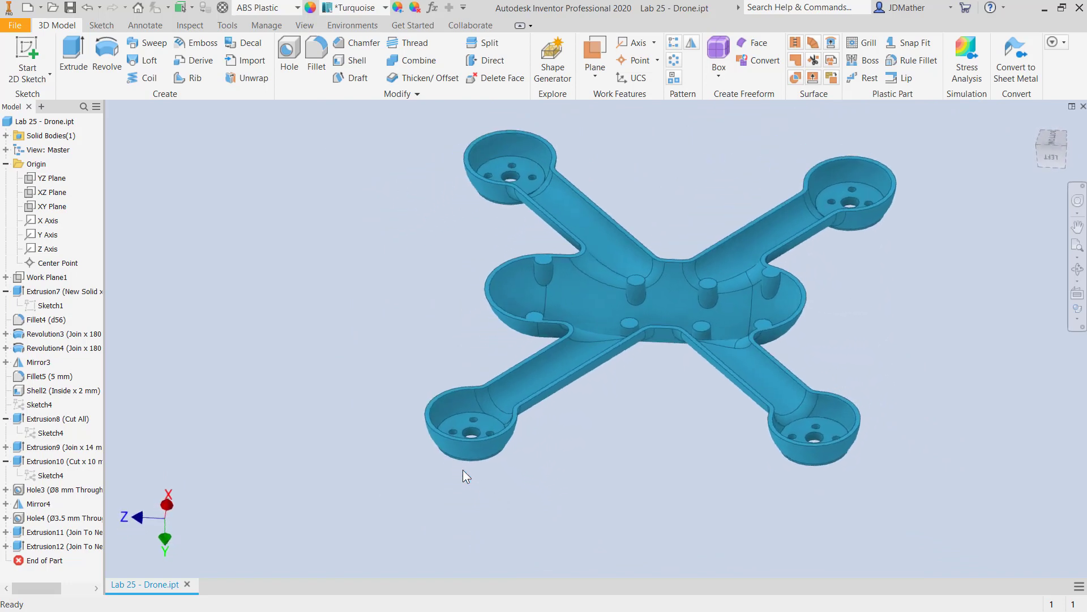
Delete the thin sliver faces where the arms meet the floors of the round end cups, with Heal enabled.
{"action": "scroll", "coordinate": [525, 322], "scroll_direction": "down", "scroll_amount": 5}
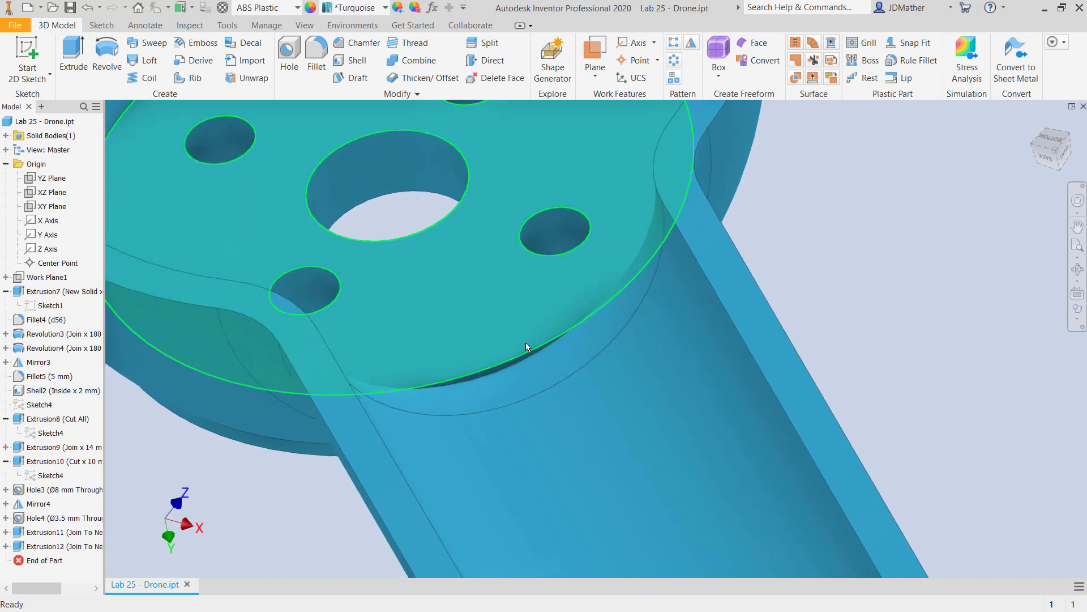
{"action": "scroll", "coordinate": [473, 359], "scroll_direction": "down", "scroll_amount": 5}
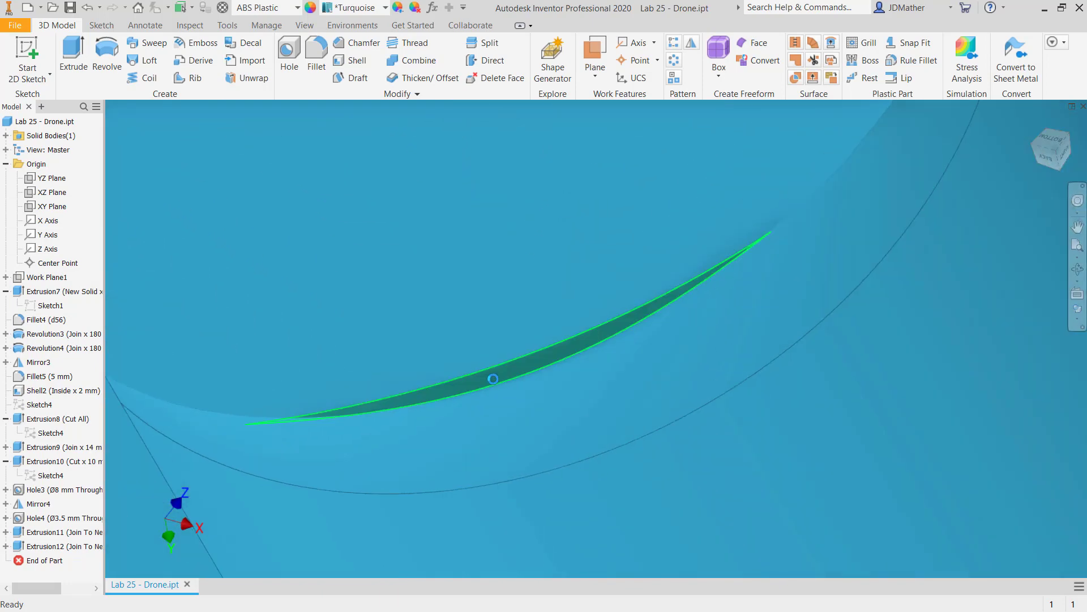
{"action": "mouse_move", "coordinate": [493, 378]}
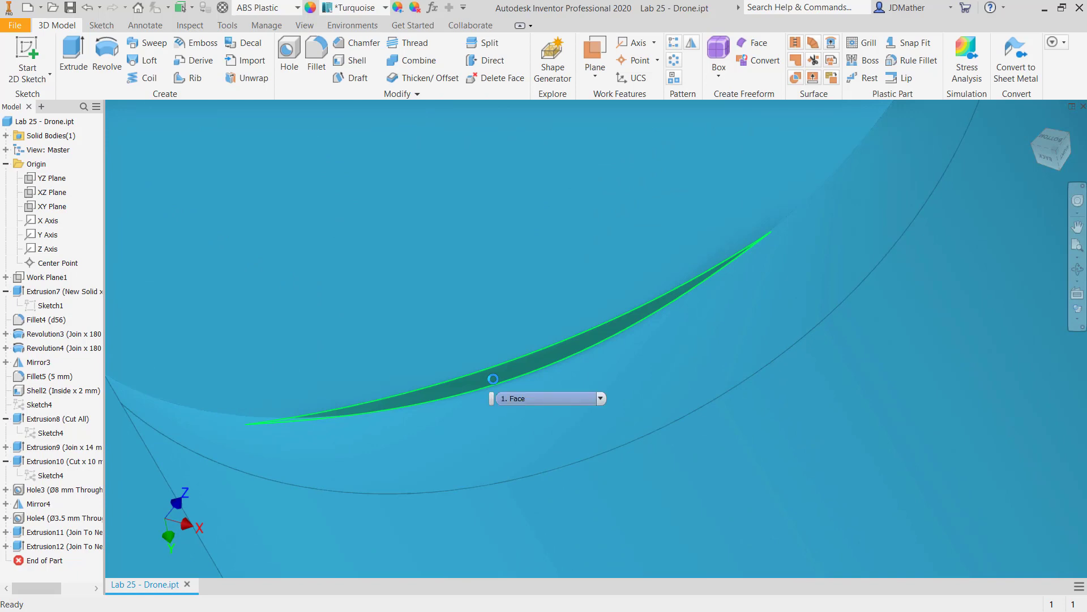
{"action": "scroll", "coordinate": [435, 302], "scroll_direction": "up", "scroll_amount": 5}
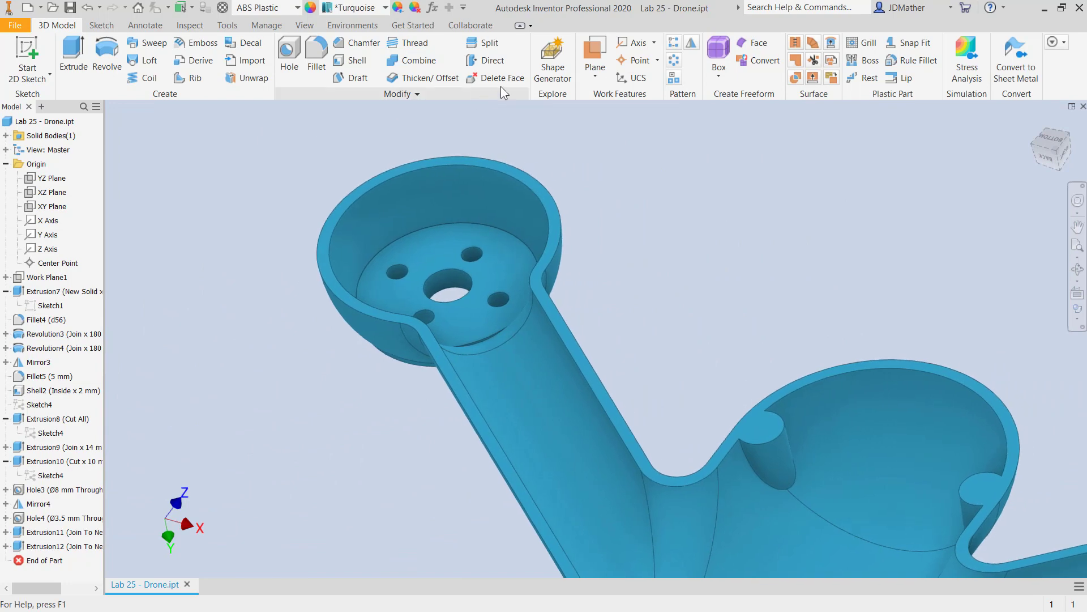
{"action": "left_click", "coordinate": [503, 77]}
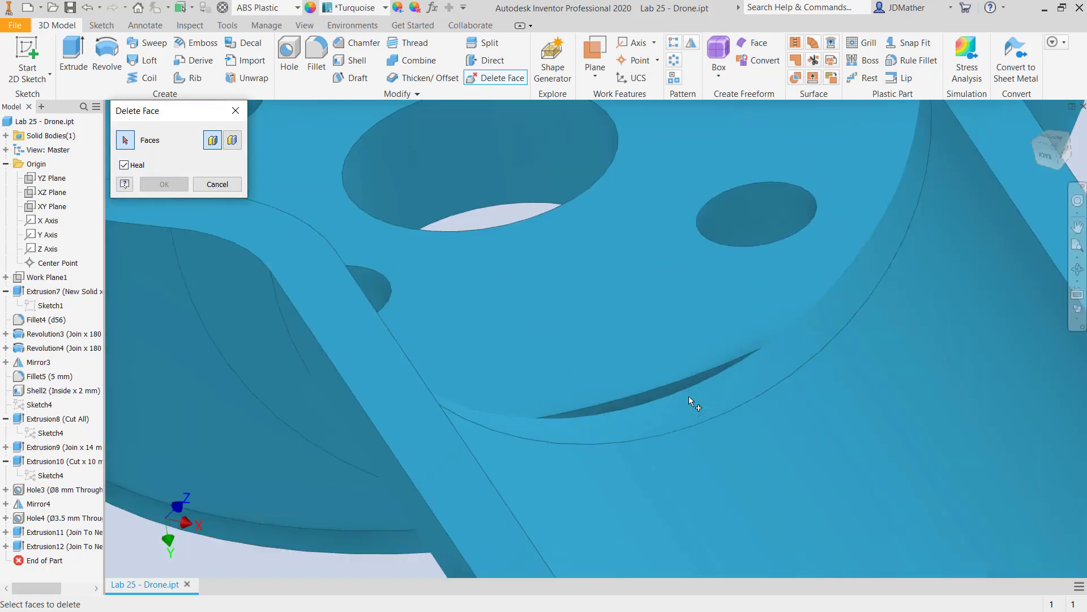
{"action": "left_click", "coordinate": [624, 391]}
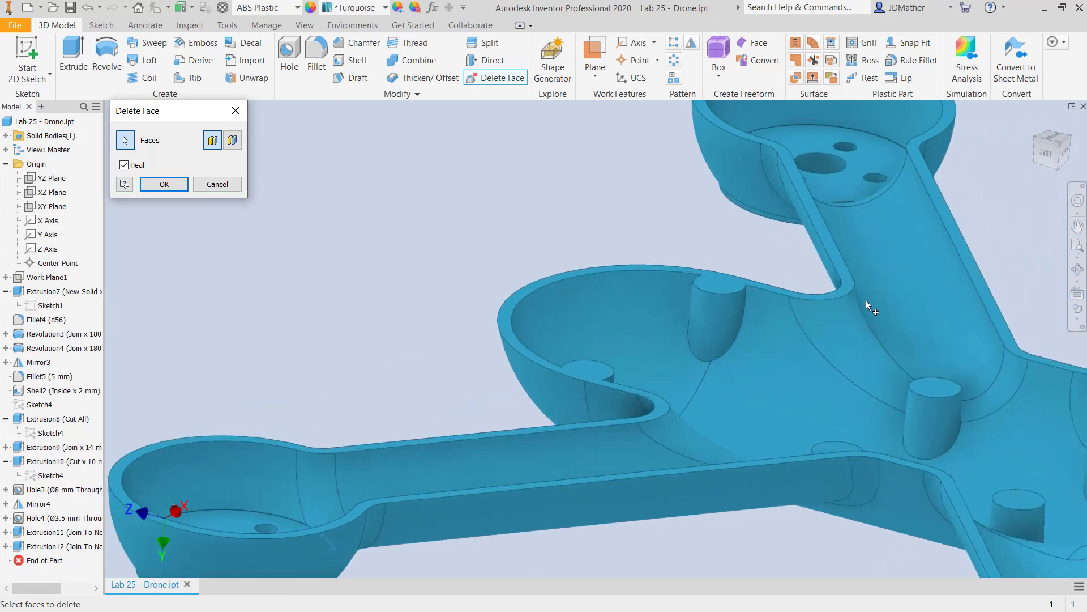
{"action": "scroll", "coordinate": [808, 107], "scroll_direction": "up", "scroll_amount": 3}
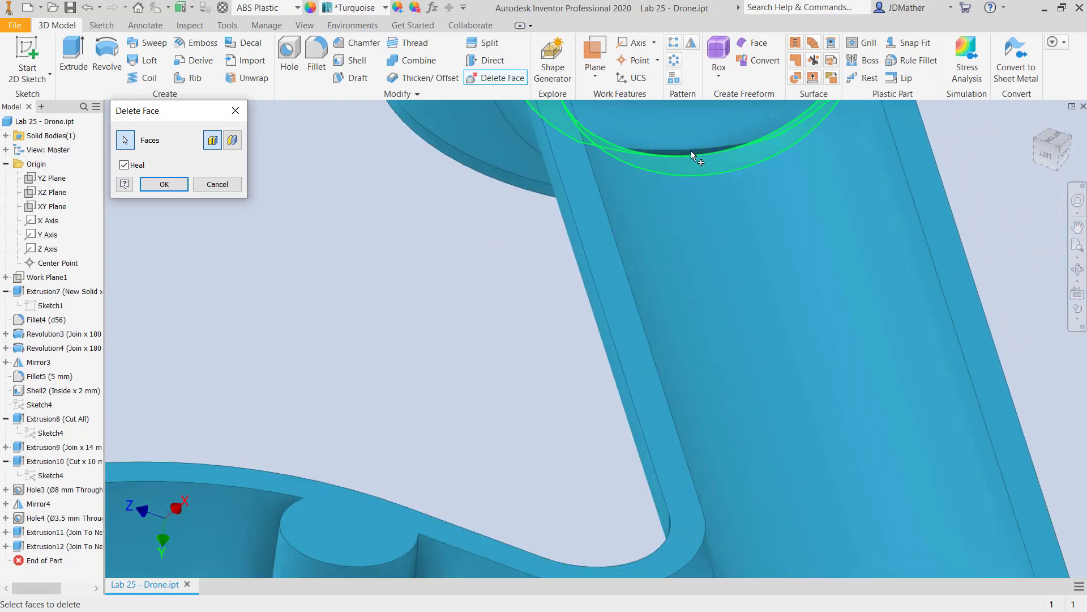
{"action": "scroll", "coordinate": [691, 151], "scroll_direction": "up", "scroll_amount": 4}
{"action": "scroll", "coordinate": [646, 162], "scroll_direction": "down", "scroll_amount": 8}
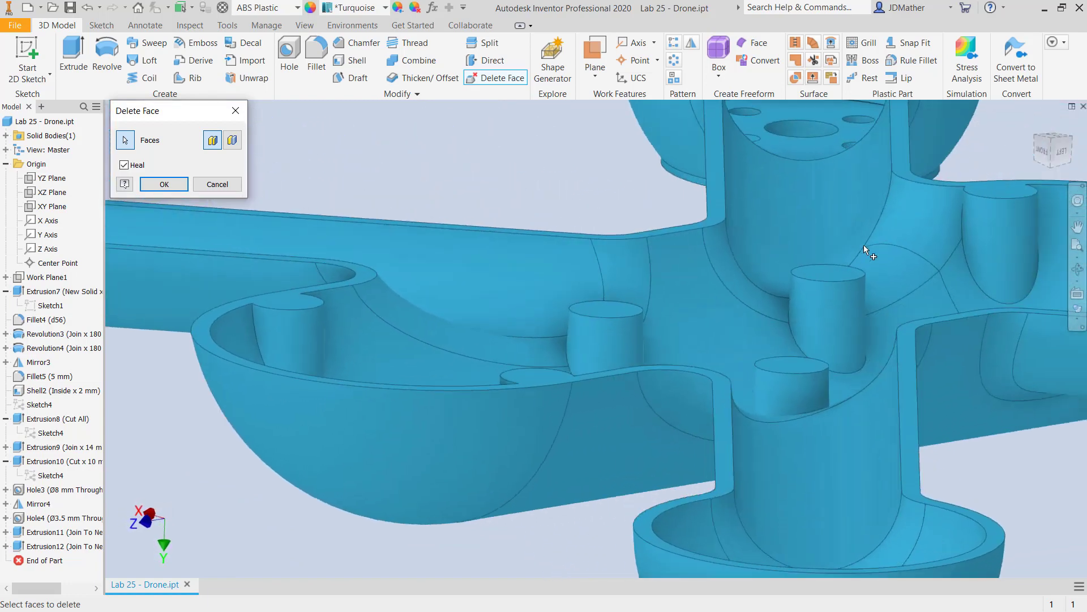
{"action": "scroll", "coordinate": [634, 145], "scroll_direction": "up", "scroll_amount": 3}
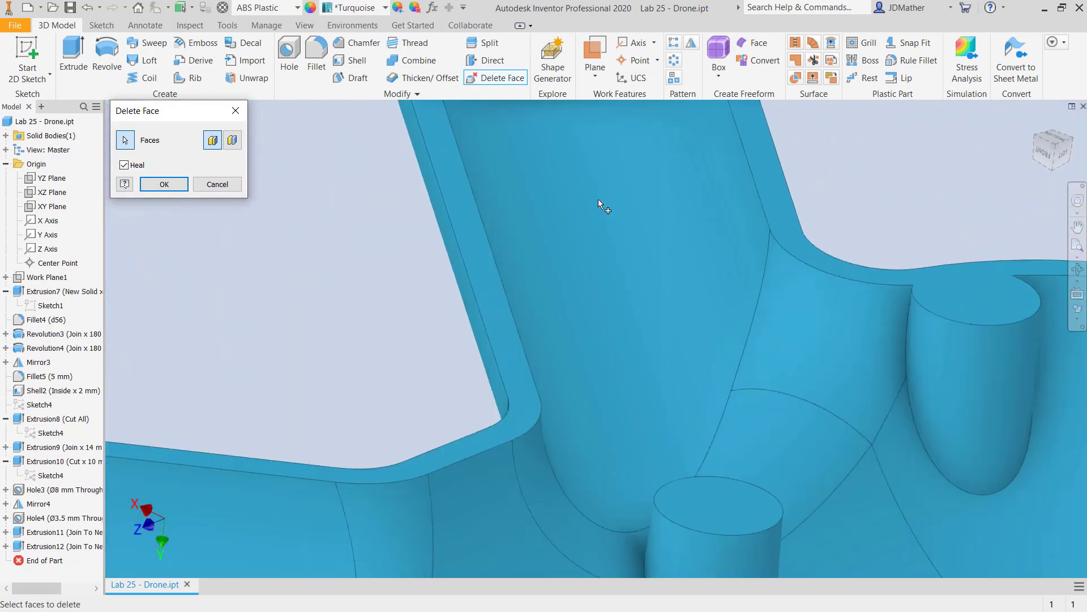
{"action": "scroll", "coordinate": [587, 258], "scroll_direction": "down", "scroll_amount": 4}
{"action": "scroll", "coordinate": [563, 131], "scroll_direction": "up", "scroll_amount": 5}
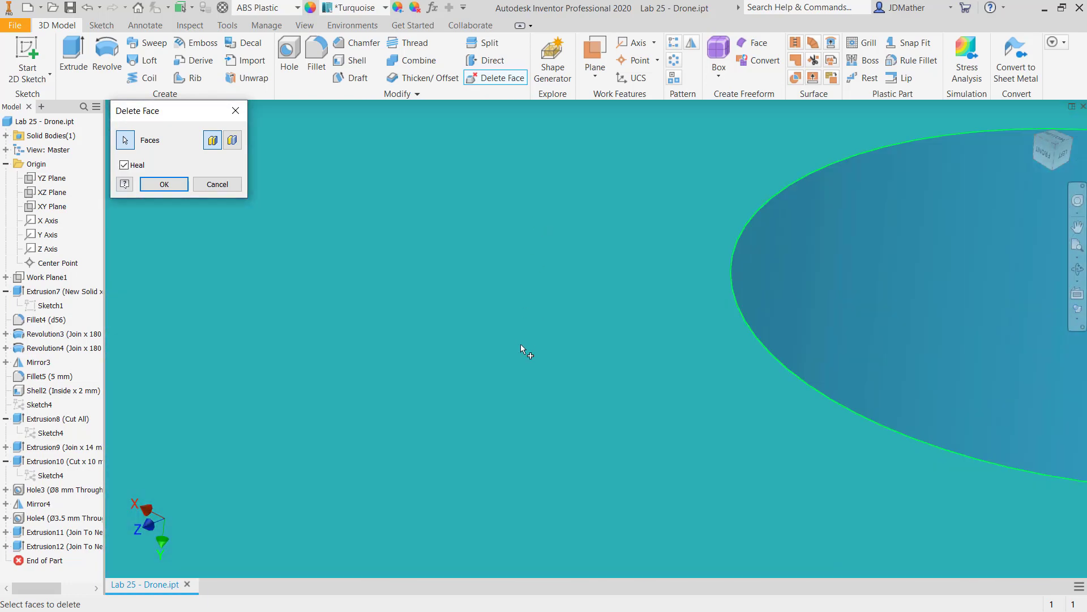
{"action": "scroll", "coordinate": [525, 273], "scroll_direction": "down", "scroll_amount": 3}
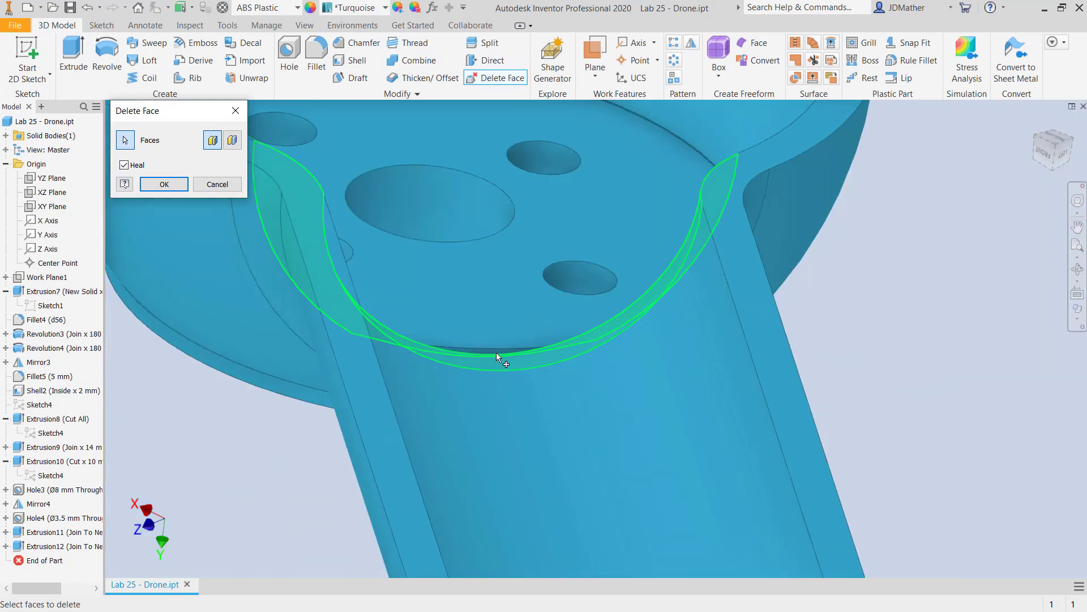
{"action": "scroll", "coordinate": [487, 351], "scroll_direction": "up", "scroll_amount": 5}
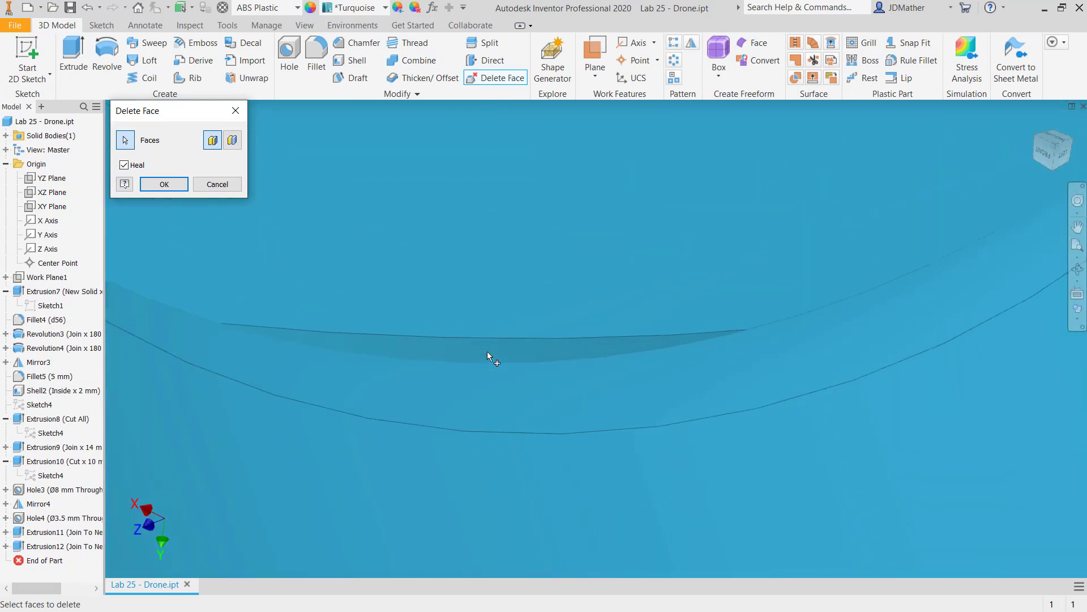
{"action": "scroll", "coordinate": [497, 346], "scroll_direction": "down", "scroll_amount": 8}
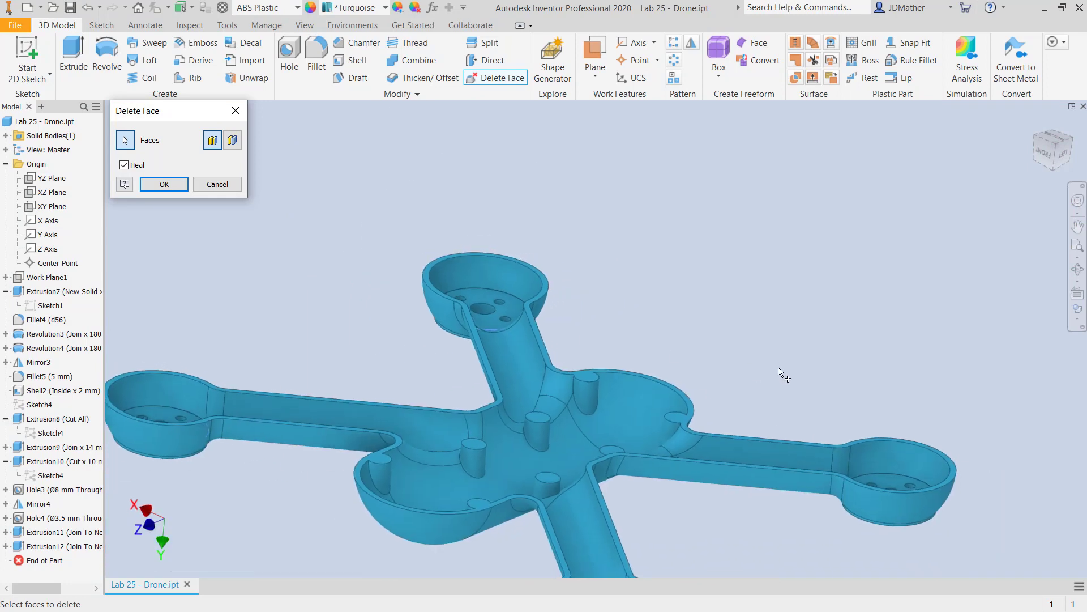
{"action": "middle_click_drag", "start_coordinate": [779, 368], "coordinate": [802, 375], "text": "shift"}
{"action": "scroll", "coordinate": [810, 371], "scroll_direction": "up", "scroll_amount": 5}
{"action": "middle_click_drag", "start_coordinate": [708, 363], "coordinate": [675, 406], "text": "shift"}
{"action": "scroll", "coordinate": [675, 407], "scroll_direction": "up", "scroll_amount": 5}
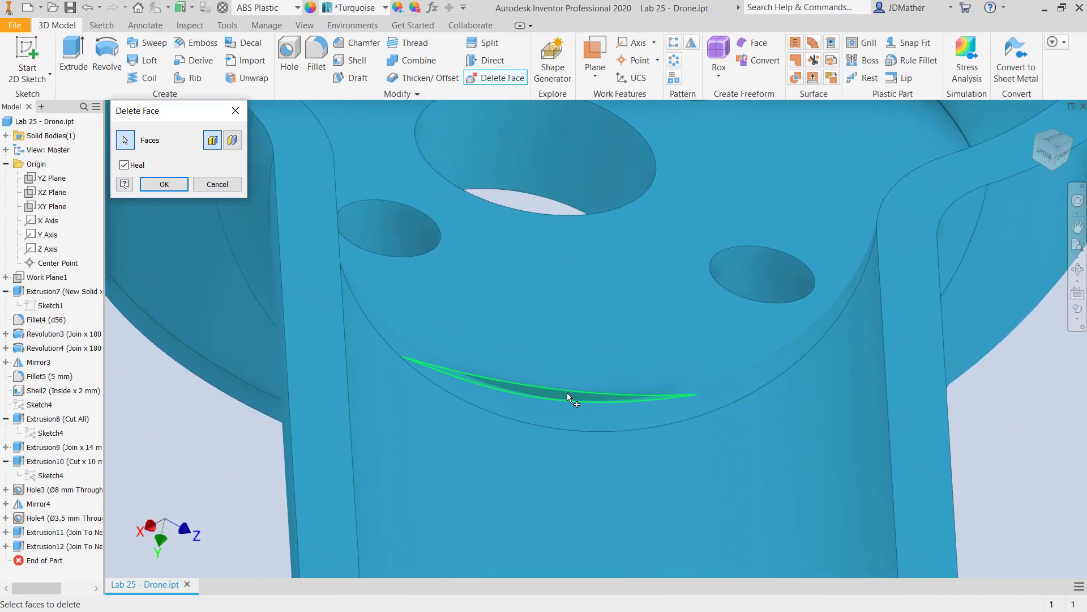
{"action": "scroll", "coordinate": [560, 392], "scroll_direction": "up", "scroll_amount": 5}
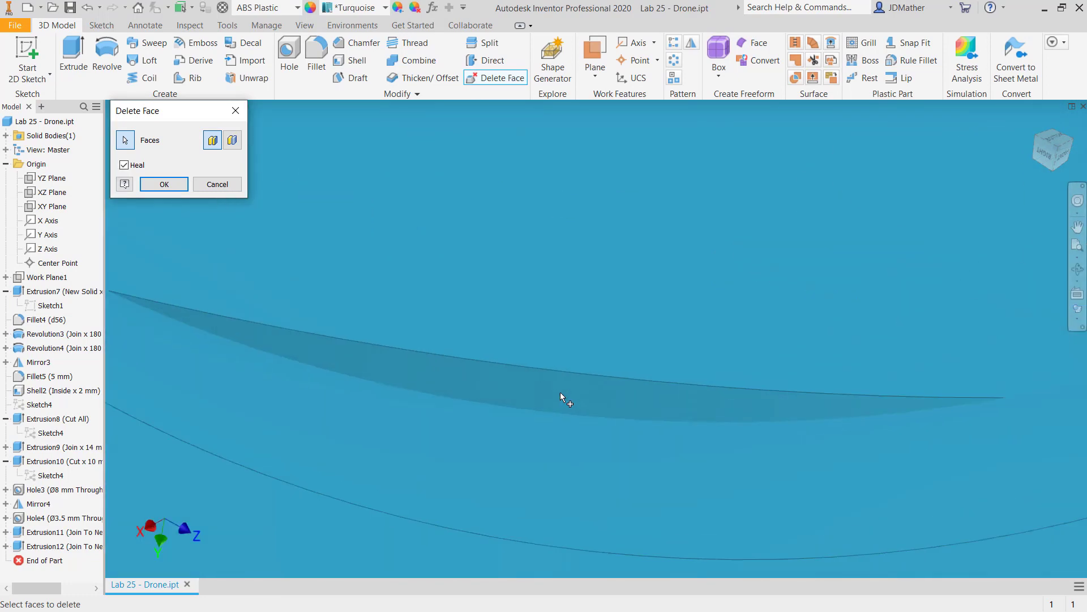
{"action": "scroll", "coordinate": [563, 387], "scroll_direction": "down", "scroll_amount": 8}
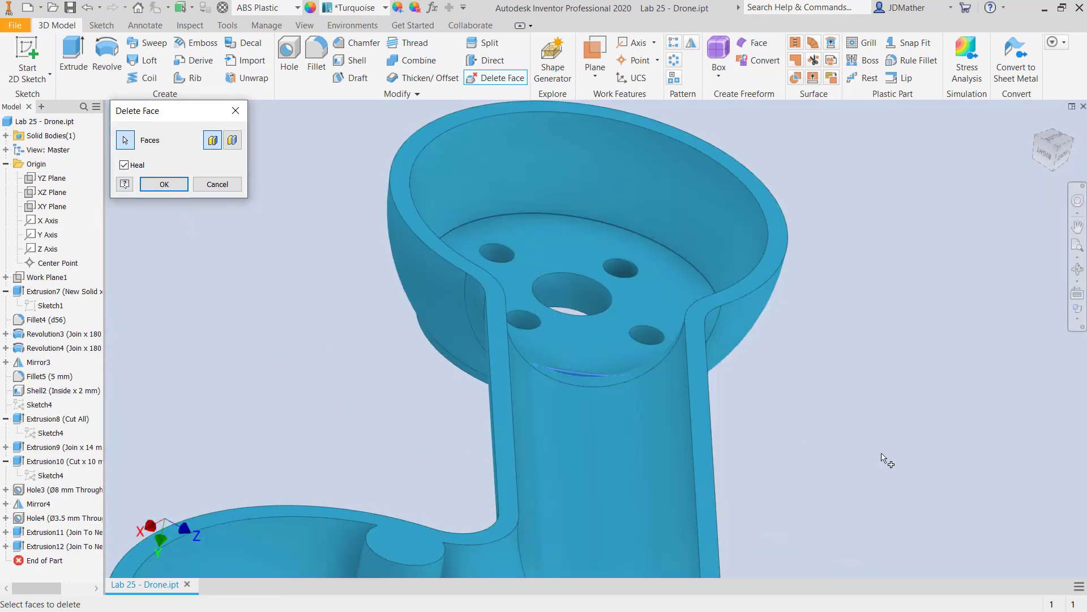
{"action": "left_click", "coordinate": [176, 181]}
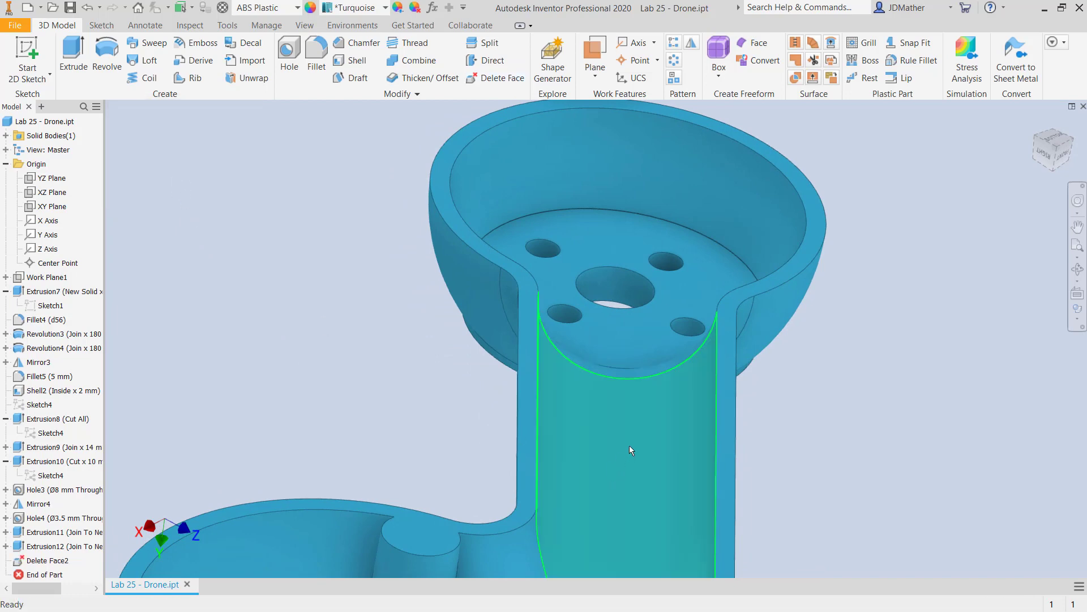
Examine the healed junction between the cup floor and the arm from below, and return to the home view.
{"action": "middle_click_drag", "start_coordinate": [630, 445], "coordinate": [544, 414], "text": "shift"}
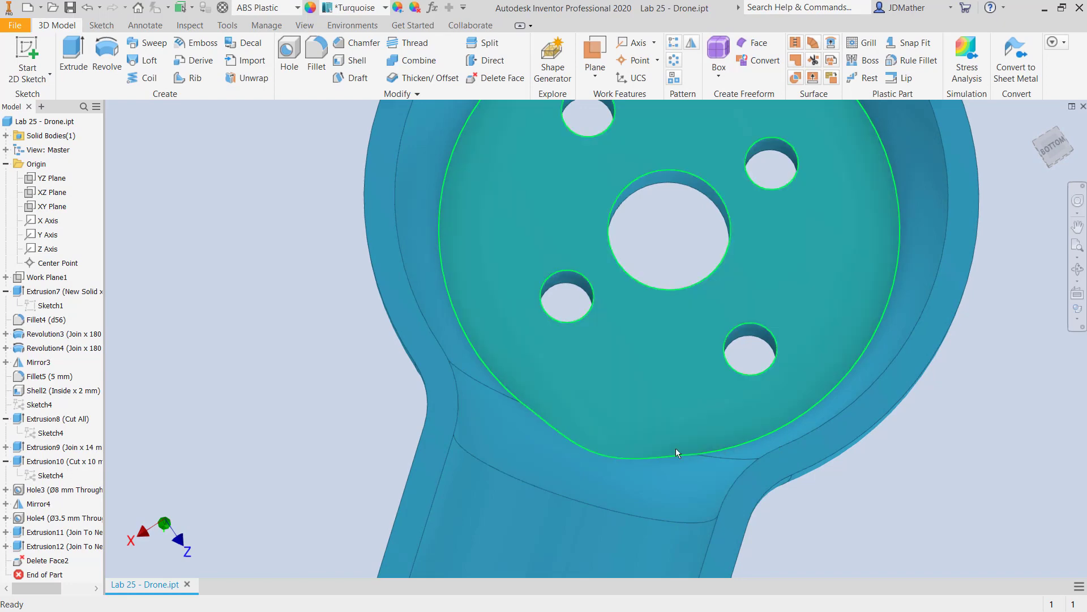
{"action": "scroll", "coordinate": [582, 435], "scroll_direction": "down", "scroll_amount": 3}
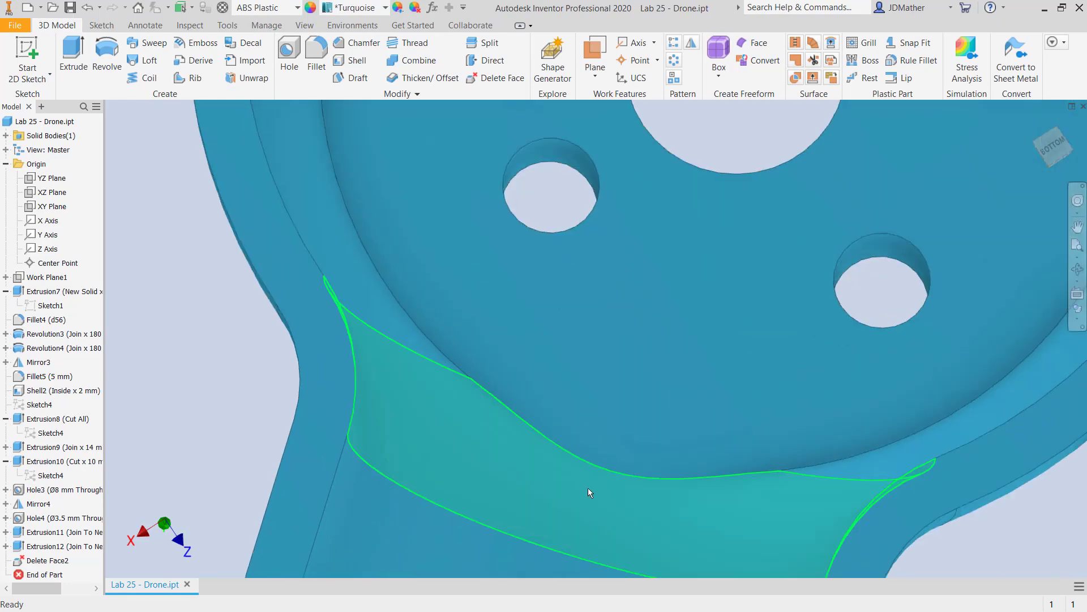
{"action": "scroll", "coordinate": [557, 490], "scroll_direction": "up", "scroll_amount": 10}
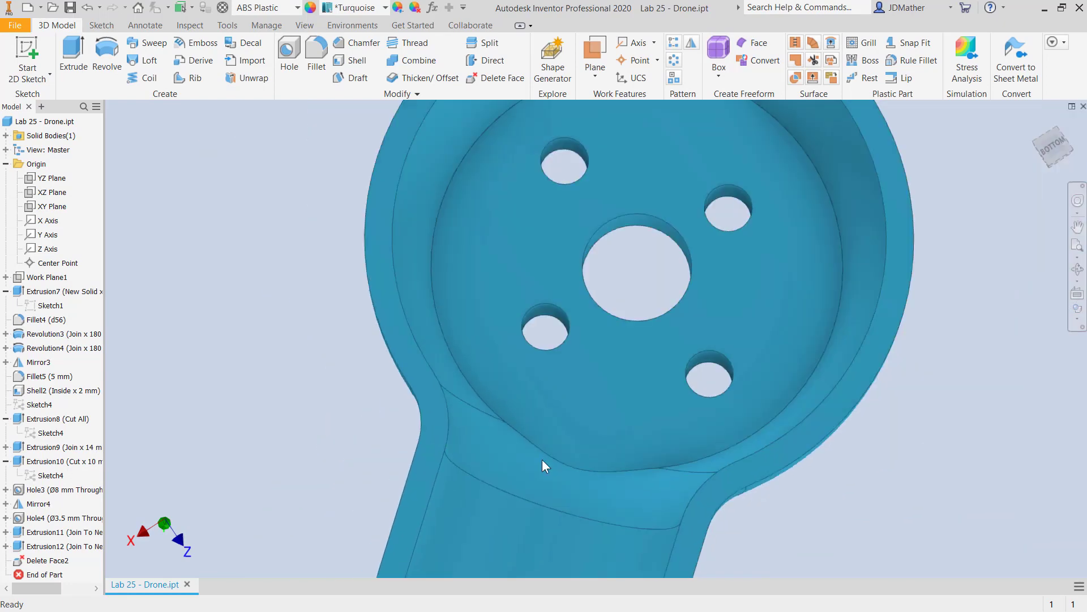
{"action": "key", "text": "F6"}
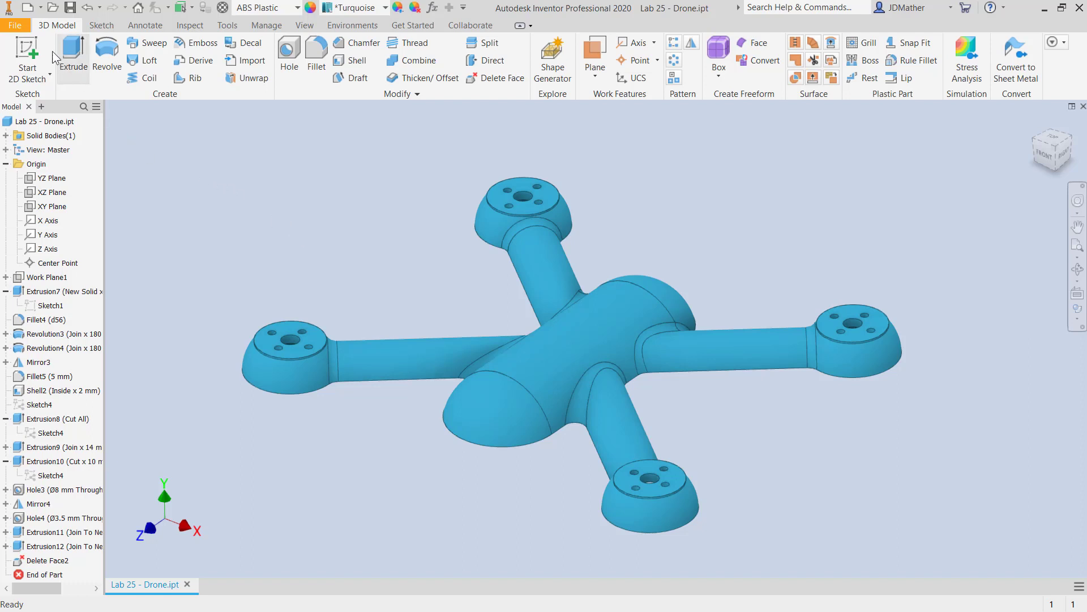
Look at the Mold Design template folder under en-US for a new file, and close it without creating a file.
{"action": "left_click", "coordinate": [16, 23]}
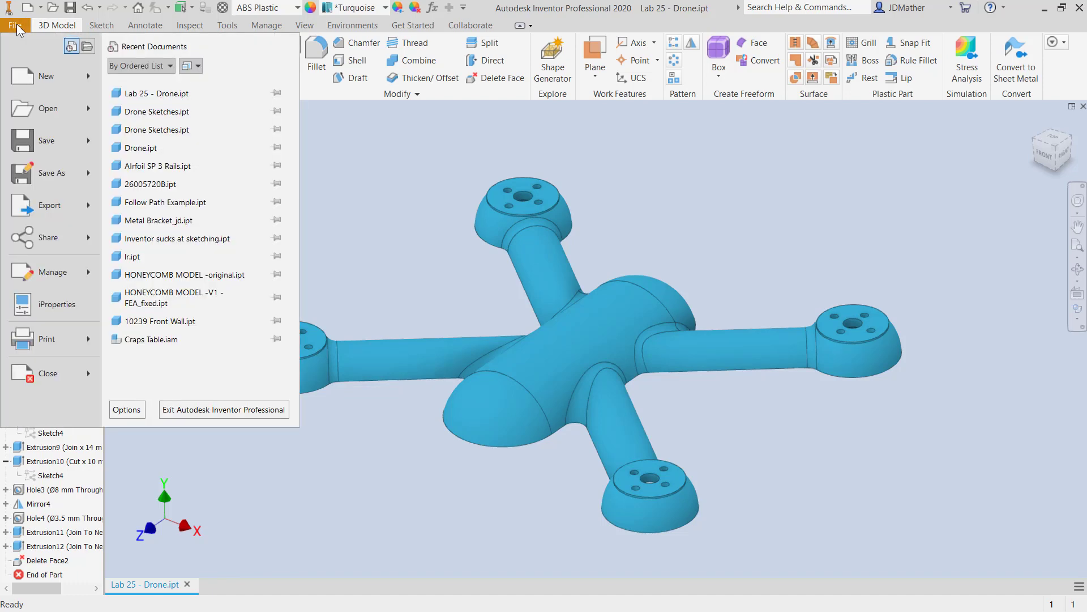
{"action": "left_click", "coordinate": [29, 79]}
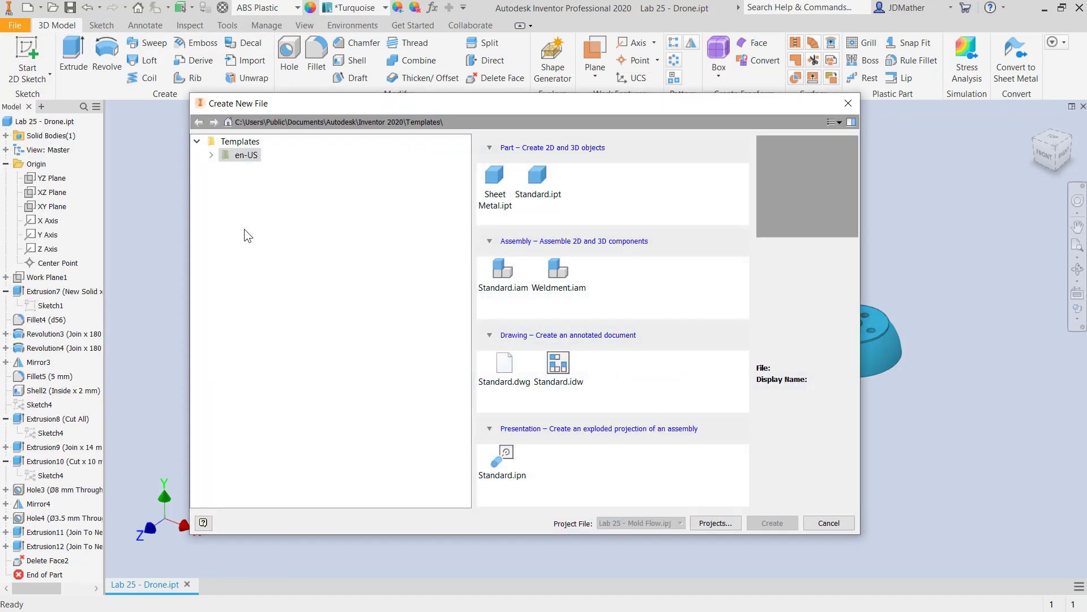
{"action": "left_click", "coordinate": [211, 156]}
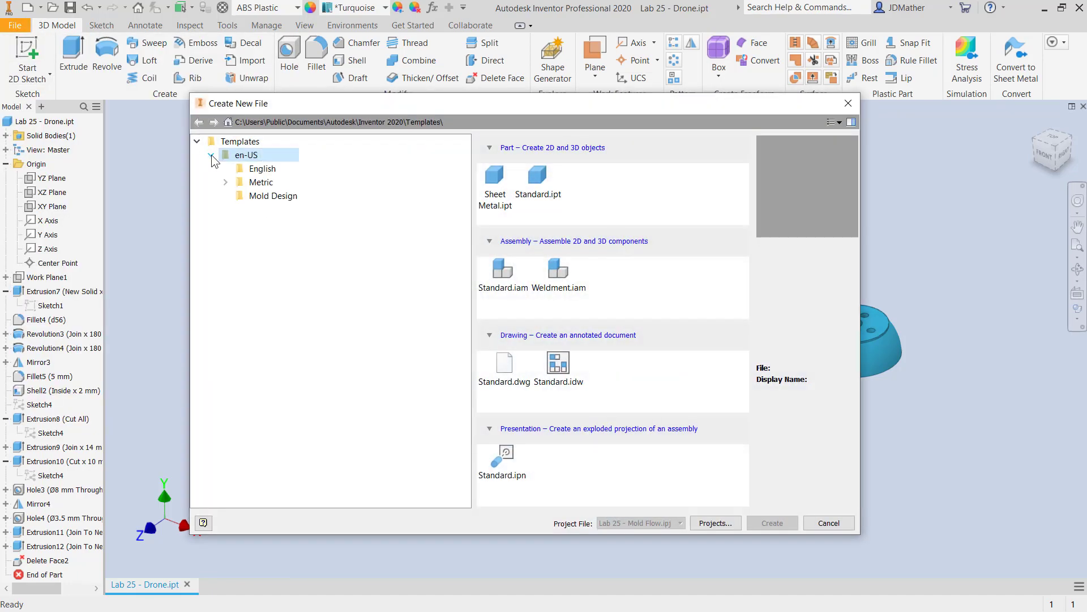
{"action": "left_click", "coordinate": [254, 198]}
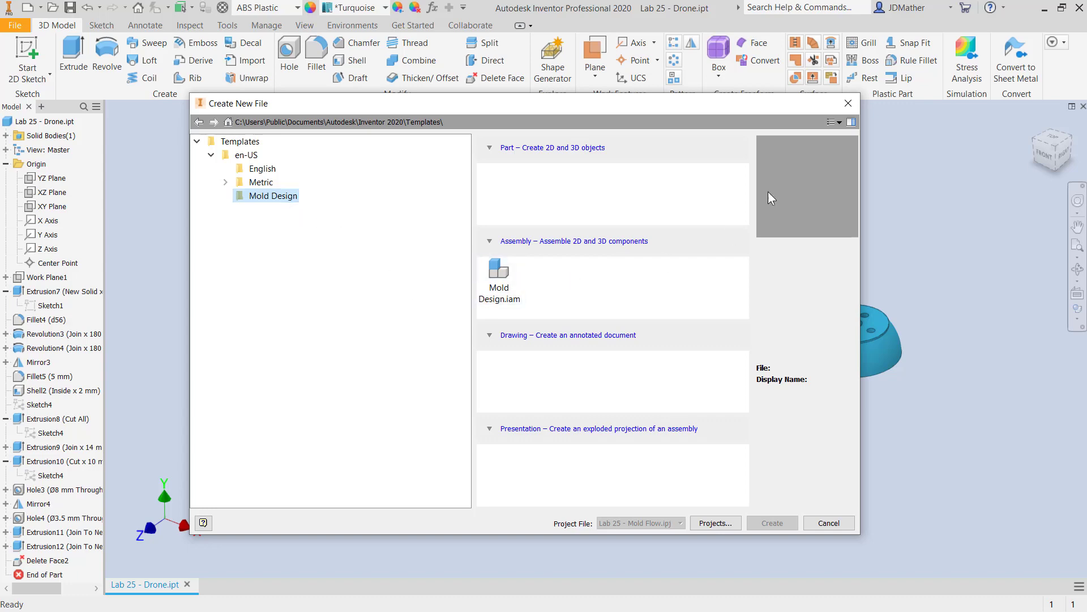
{"action": "left_click", "coordinate": [848, 103]}
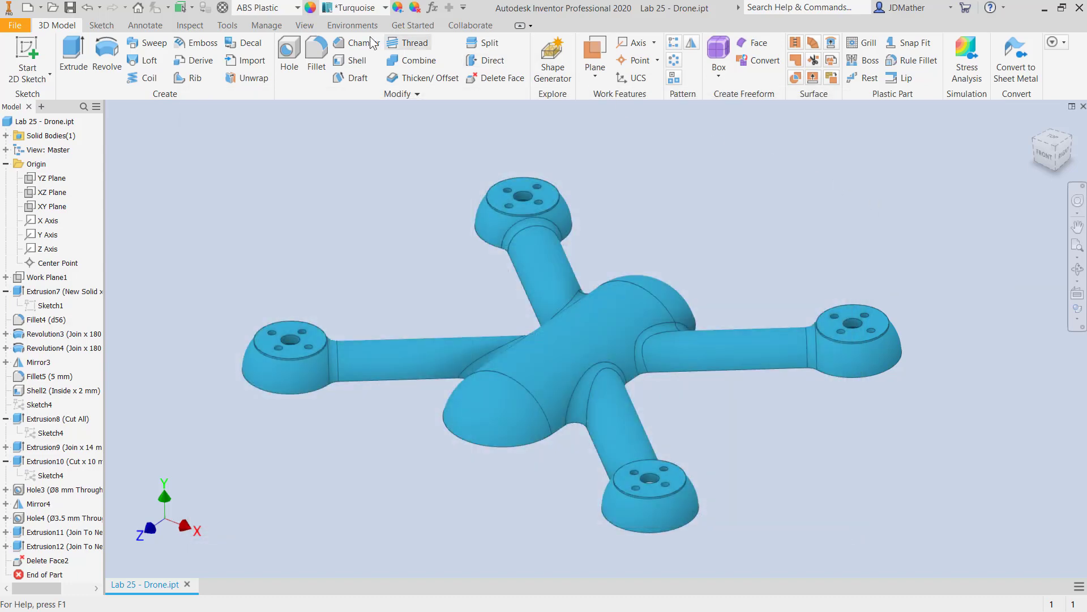
Create a mold design named Drone Mold from the drone part in the default file location.
{"action": "left_click", "coordinate": [352, 25]}
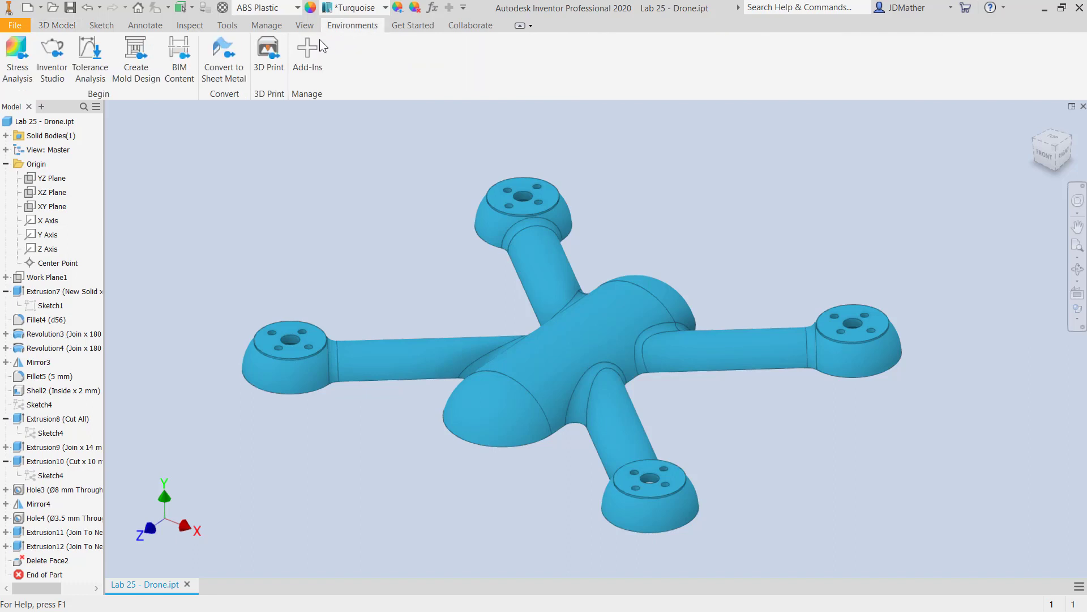
{"action": "left_click", "coordinate": [132, 75]}
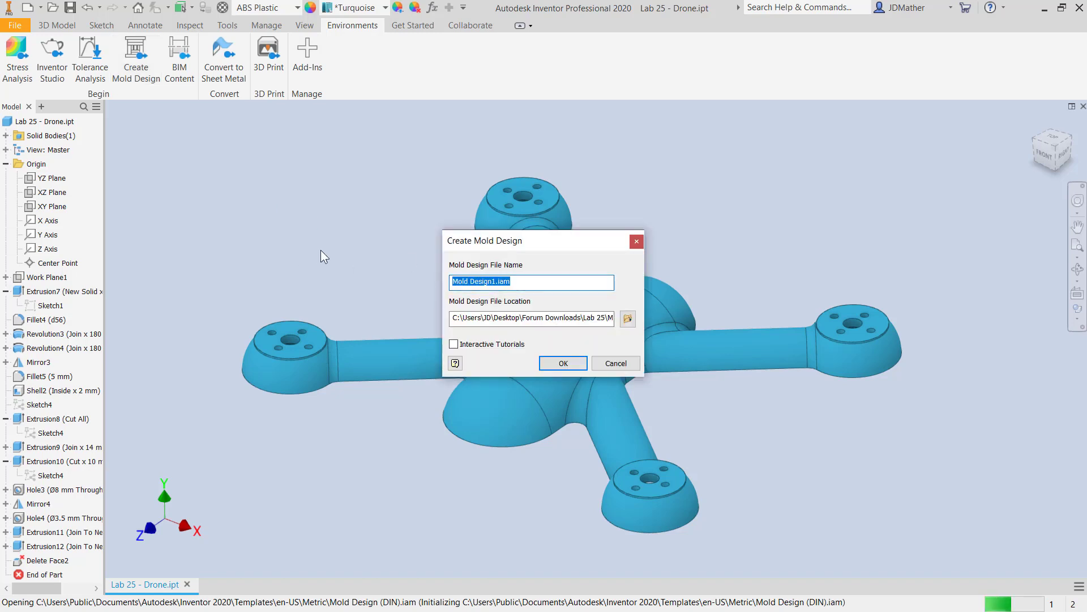
{"action": "type", "text": "Drone"}
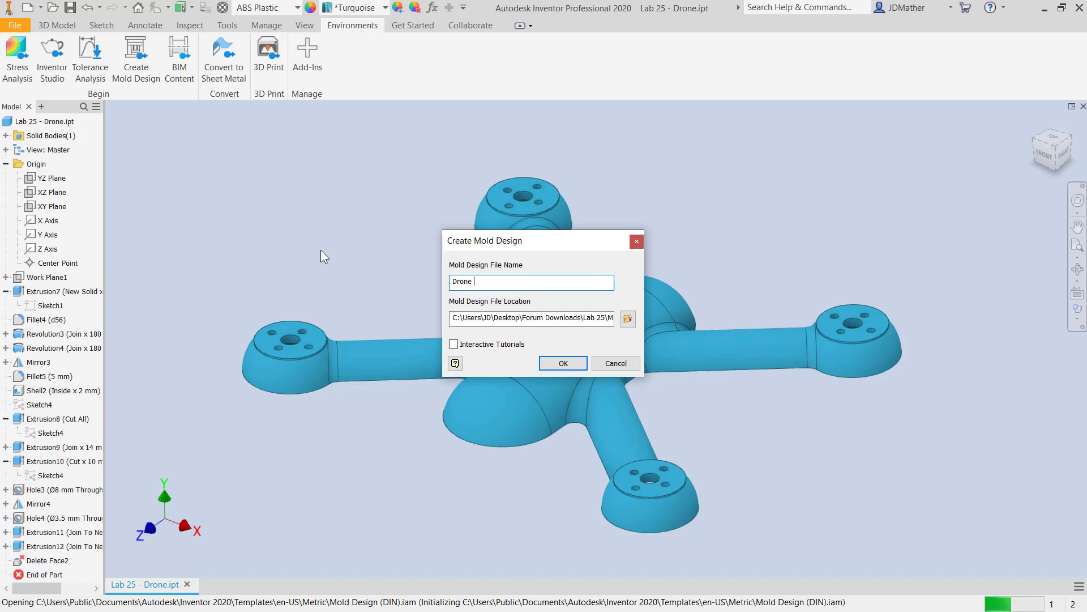
{"action": "type", "text": " Mold"}
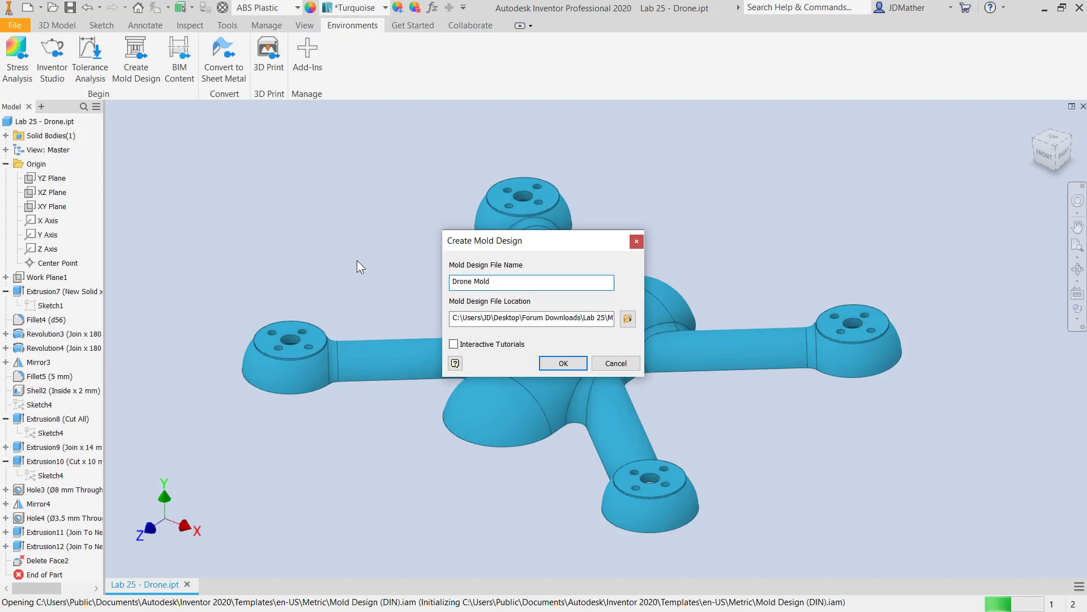
{"action": "left_click", "coordinate": [564, 364]}
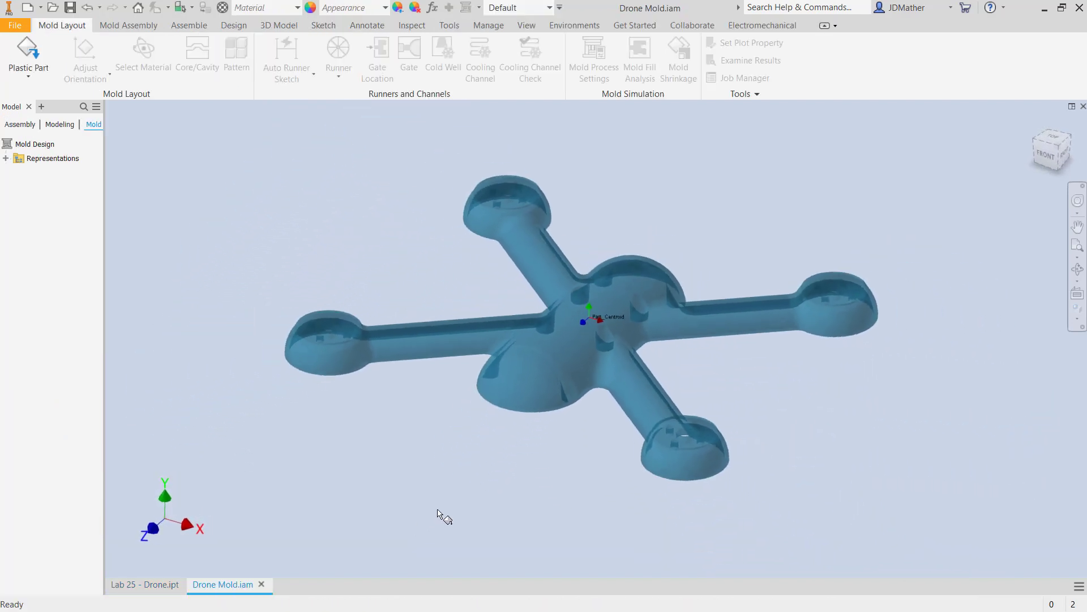
Finish placing the drone as the plastic part, aligned with Part_Centroid, and display the model shaded with edges.
{"action": "right_click", "coordinate": [222, 249]}
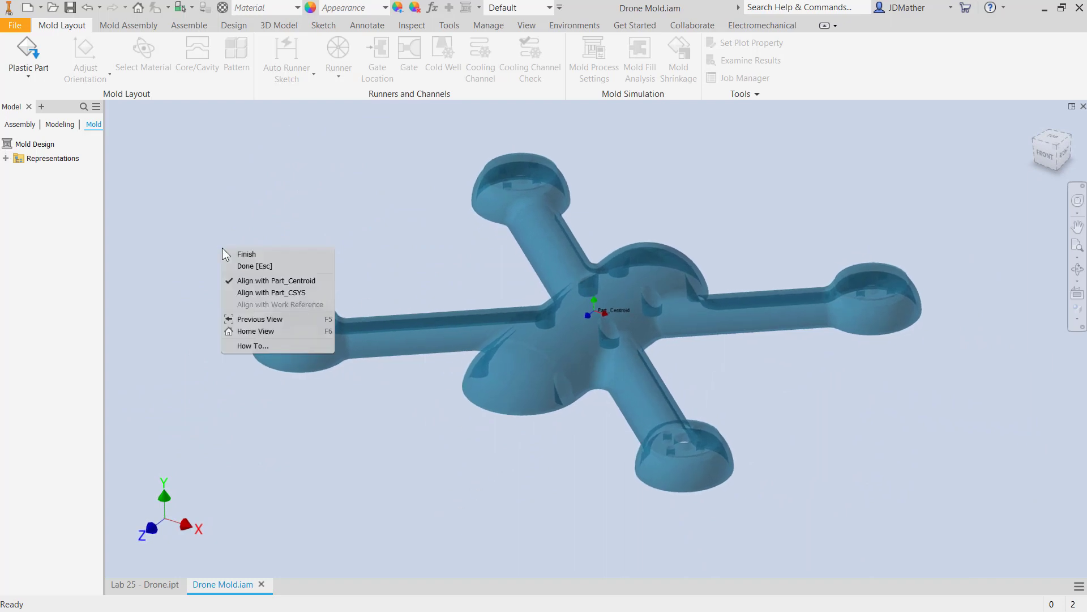
{"action": "left_click", "coordinate": [254, 256]}
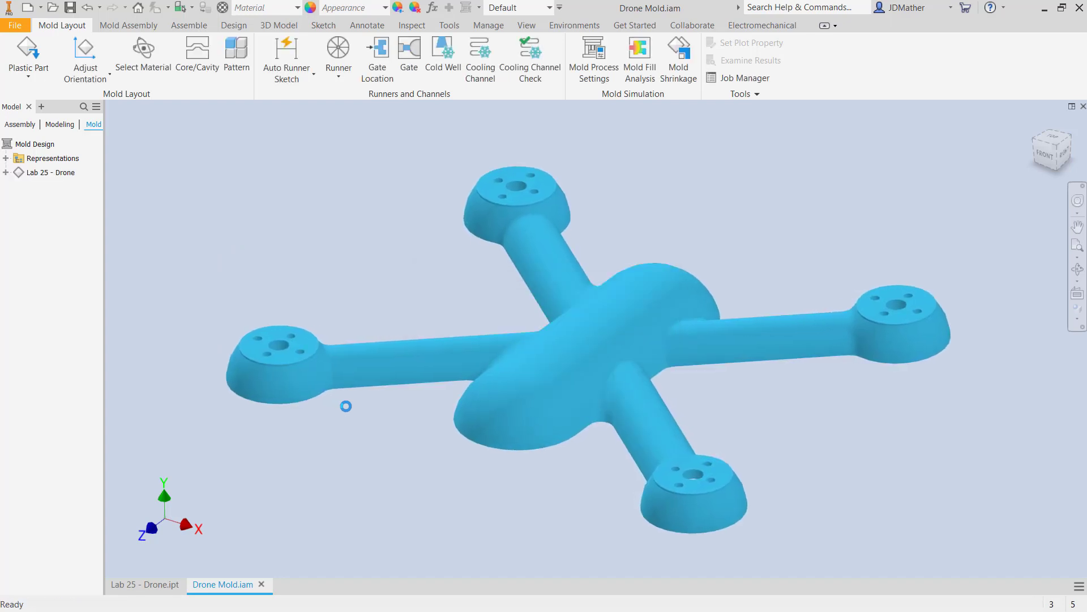
{"action": "left_click", "coordinate": [1076, 324]}
{"action": "left_click", "coordinate": [985, 357]}
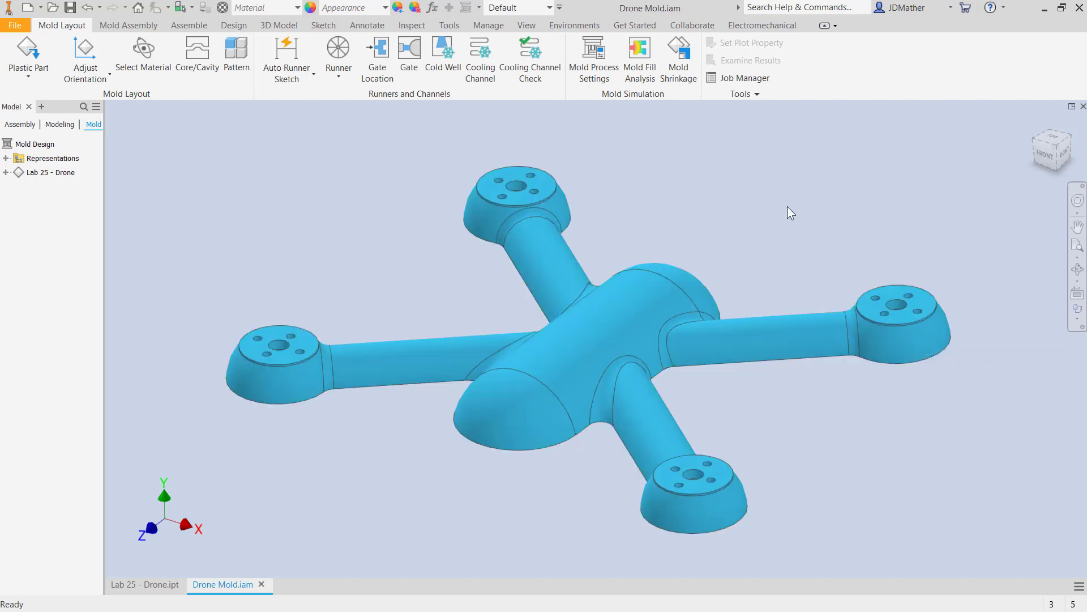
{"action": "scroll", "coordinate": [334, 239], "scroll_direction": "down", "scroll_amount": 1}
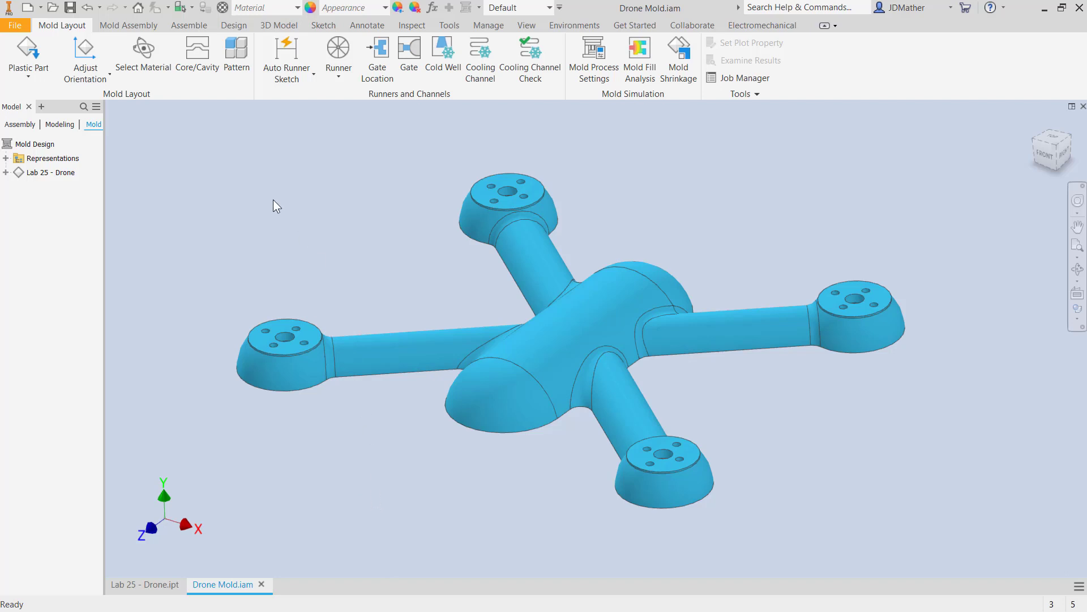
Adjust the orientation by aligning the opening direction with the flat end face of a post inside the body, and flip the moldable part.
{"action": "left_click", "coordinate": [85, 57]}
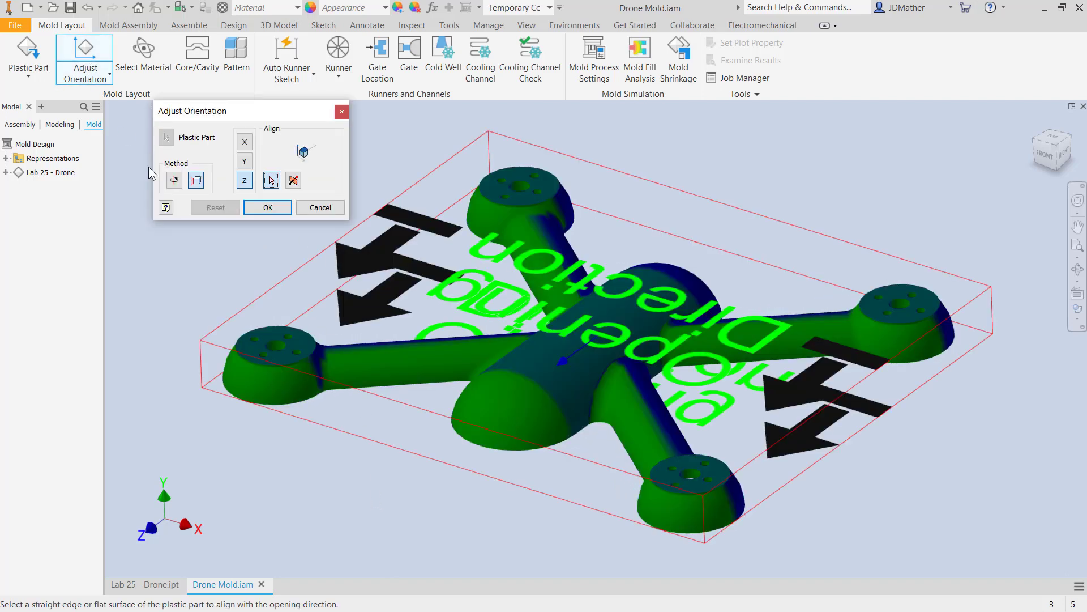
{"action": "middle_click_drag", "start_coordinate": [238, 479], "coordinate": [508, 334], "text": "shift"}
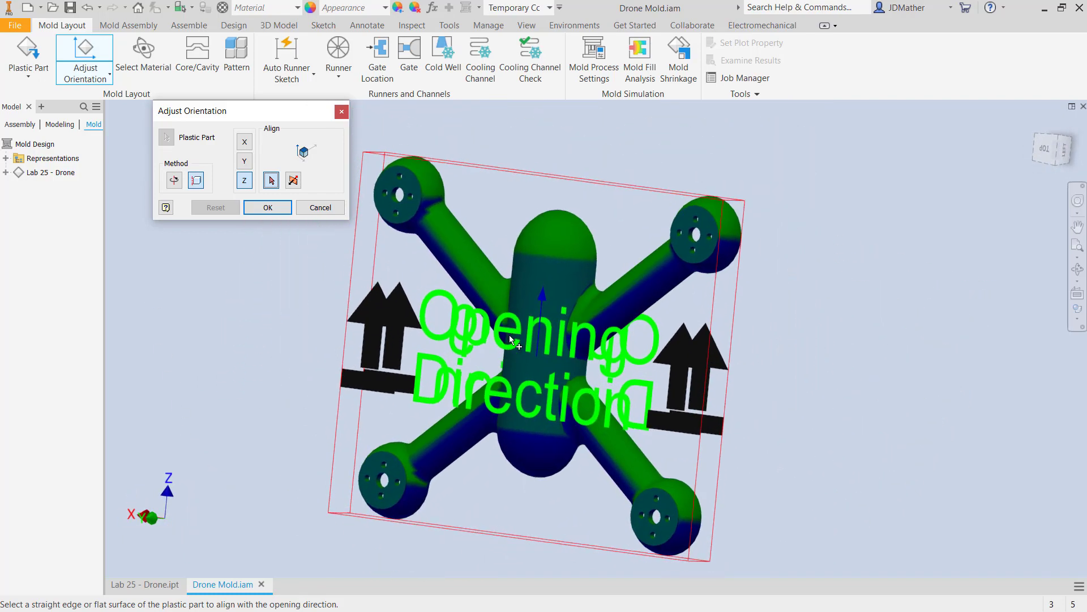
{"action": "middle_click_drag", "start_coordinate": [586, 195], "coordinate": [450, 513], "text": "shift"}
{"action": "middle_click_drag", "start_coordinate": [211, 452], "coordinate": [192, 268], "text": "shift"}
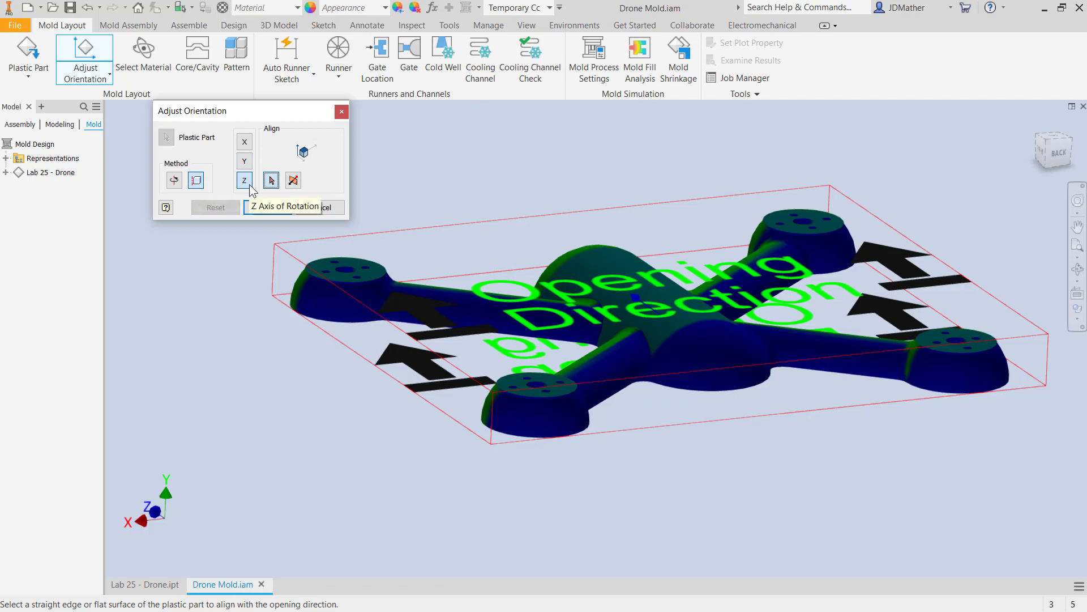
{"action": "middle_click_drag", "start_coordinate": [234, 372], "coordinate": [589, 464], "text": "shift"}
{"action": "scroll", "coordinate": [579, 450], "scroll_direction": "up", "scroll_amount": 5}
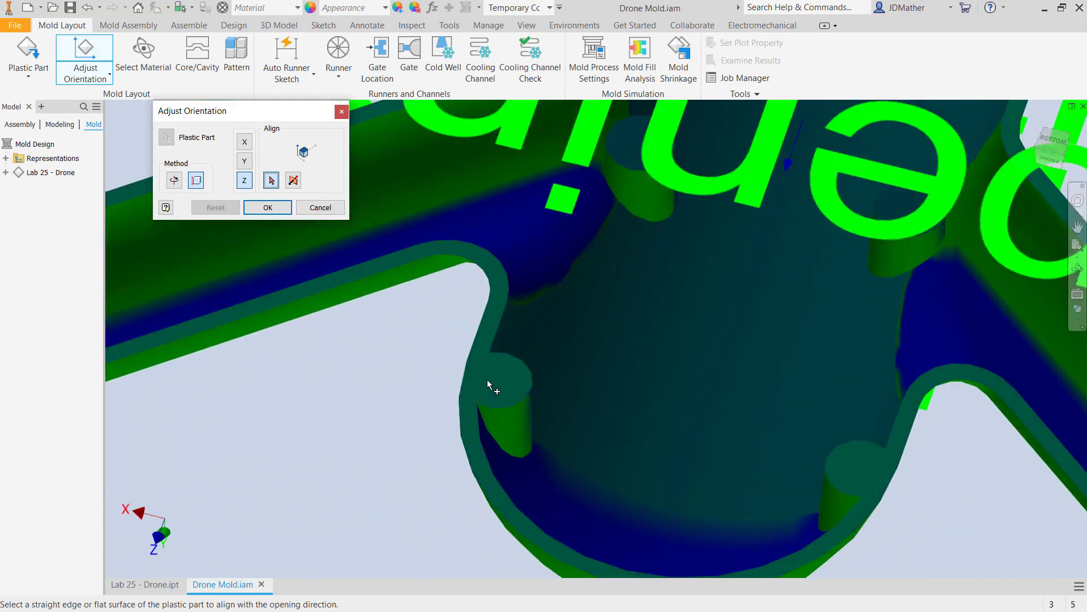
{"action": "left_click", "coordinate": [487, 379]}
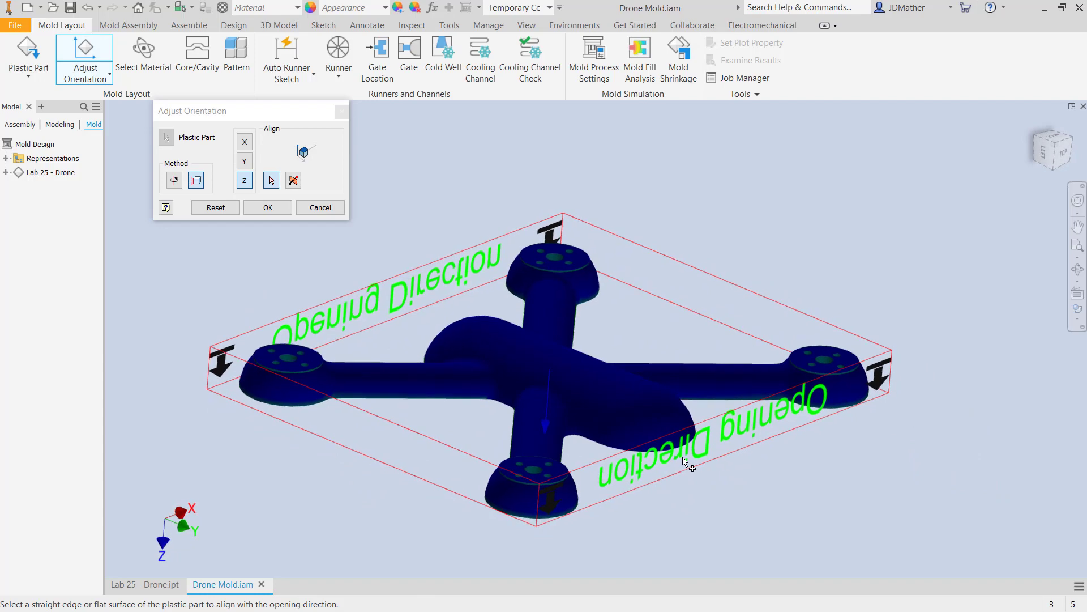
{"action": "left_click", "coordinate": [293, 180]}
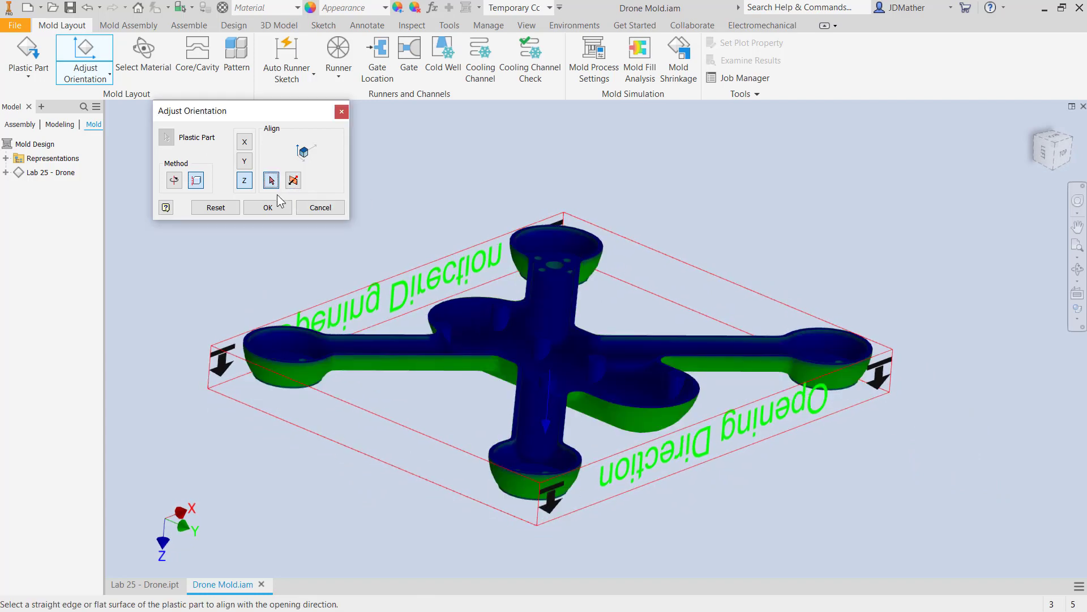
Check the opening direction and face colors on the drone's outer side and an end cup's rim and holes, and accept the orientation.
{"action": "middle_click_drag", "start_coordinate": [326, 222], "coordinate": [539, 386], "text": "shift"}
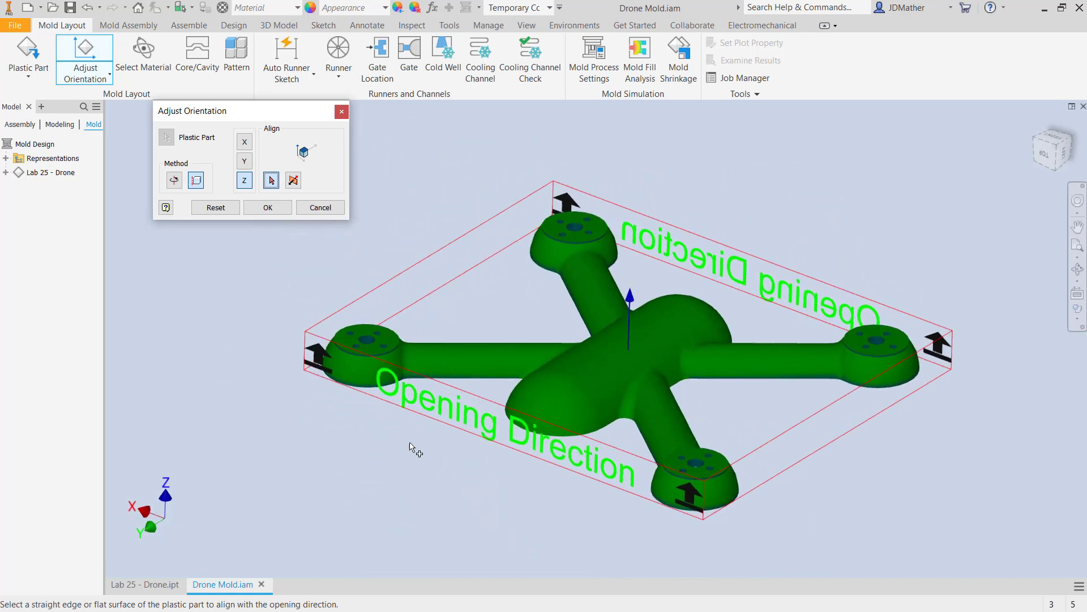
{"action": "scroll", "coordinate": [395, 549], "scroll_direction": "down", "scroll_amount": 1}
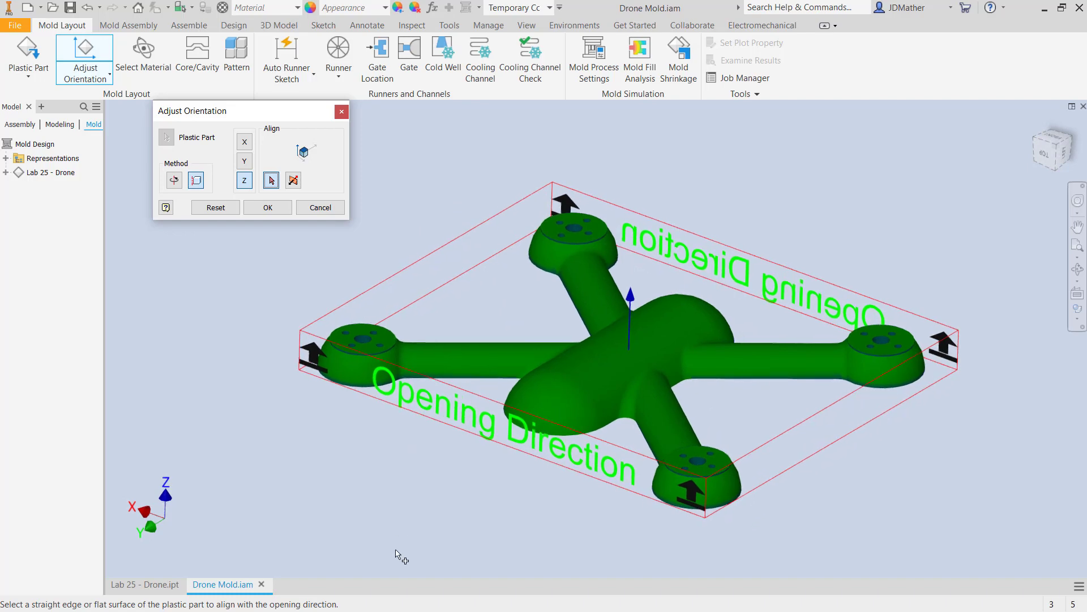
{"action": "scroll", "coordinate": [325, 344], "scroll_direction": "down", "scroll_amount": 2}
{"action": "scroll", "coordinate": [326, 345], "scroll_direction": "down", "scroll_amount": 5}
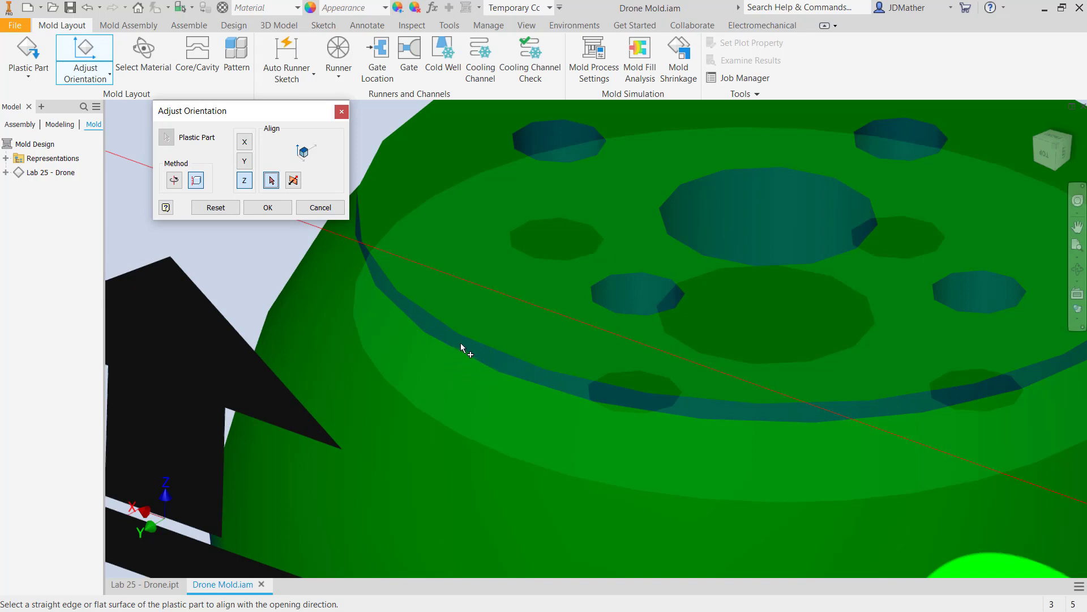
{"action": "scroll", "coordinate": [460, 342], "scroll_direction": "up", "scroll_amount": 2}
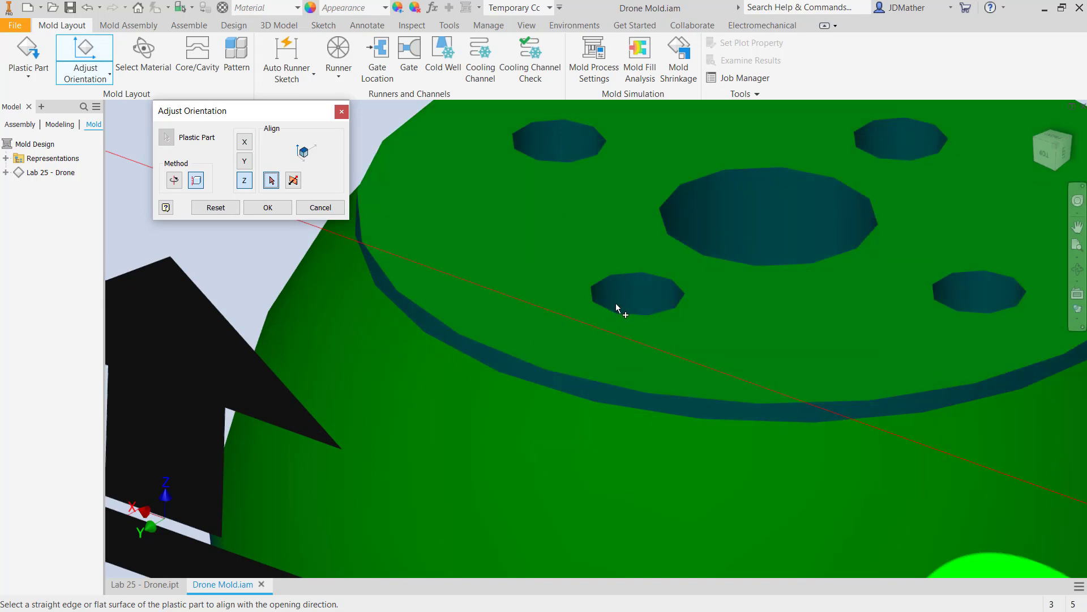
{"action": "scroll", "coordinate": [404, 345], "scroll_direction": "up", "scroll_amount": 2}
{"action": "scroll", "coordinate": [403, 345], "scroll_direction": "up", "scroll_amount": 3}
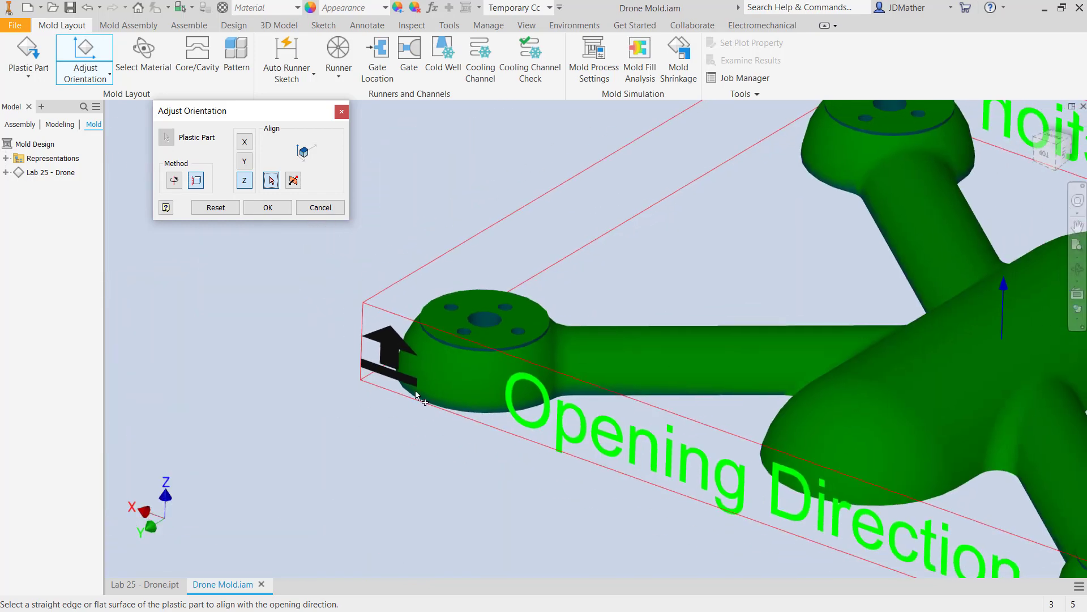
{"action": "scroll", "coordinate": [371, 456], "scroll_direction": "up", "scroll_amount": 3}
{"action": "scroll", "coordinate": [367, 480], "scroll_direction": "up", "scroll_amount": 4}
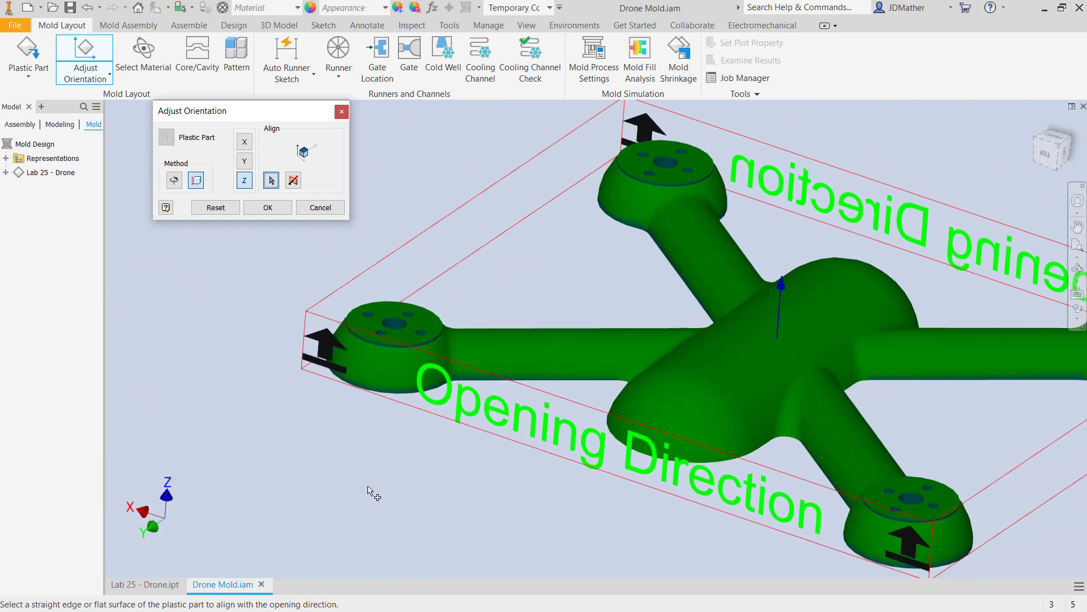
{"action": "middle_click_drag", "start_coordinate": [368, 486], "coordinate": [358, 494], "text": "shift"}
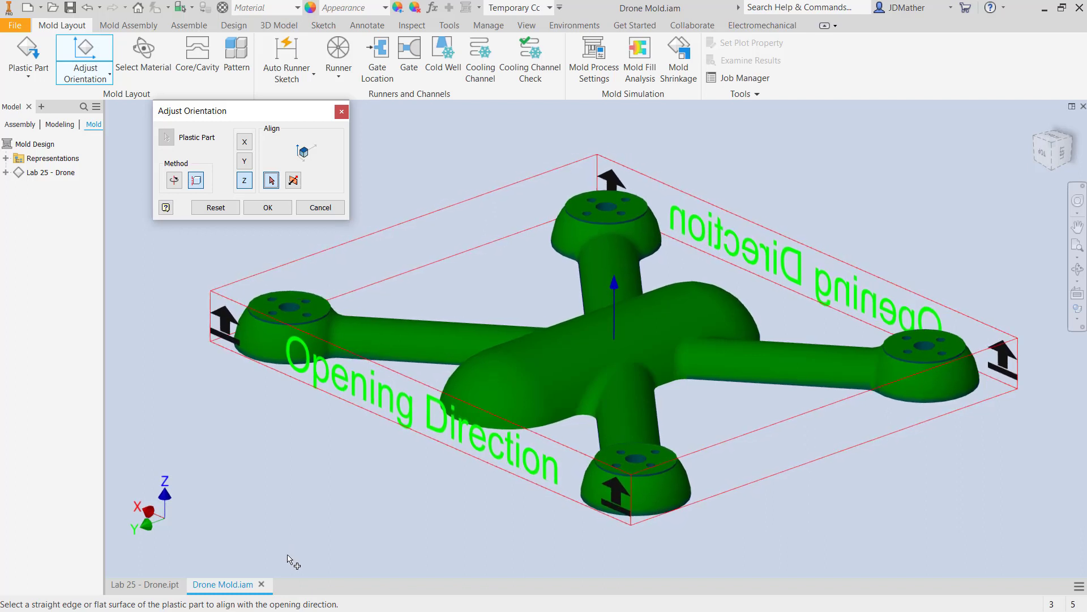
{"action": "left_click", "coordinate": [270, 207]}
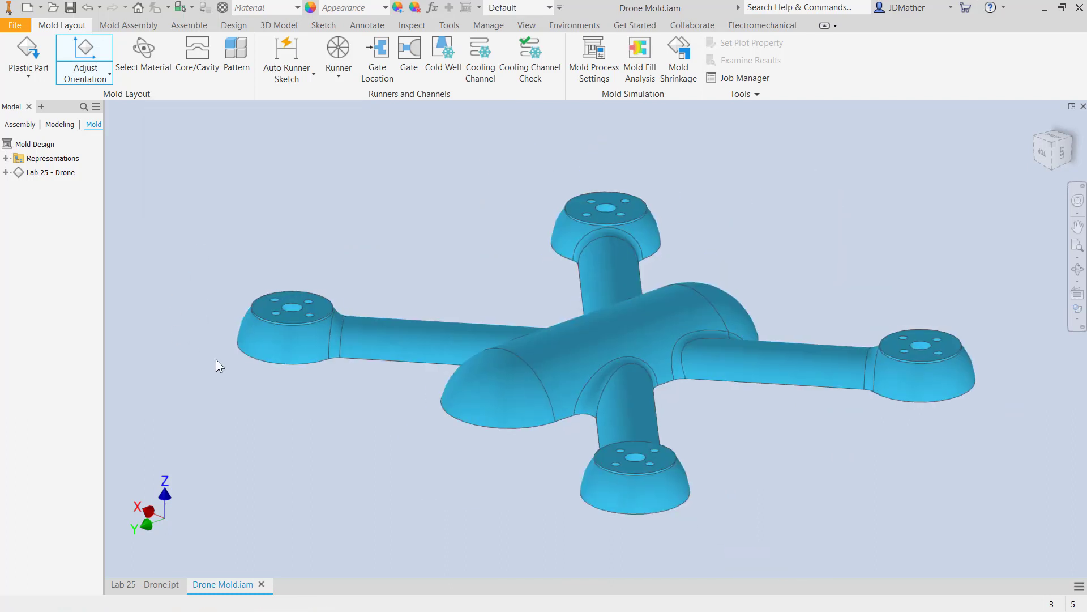
Choose Lubmer L4000 by Mitsui Chemicals Co Ltd from the commonly used materials for the plastic part.
{"action": "left_click", "coordinate": [152, 49]}
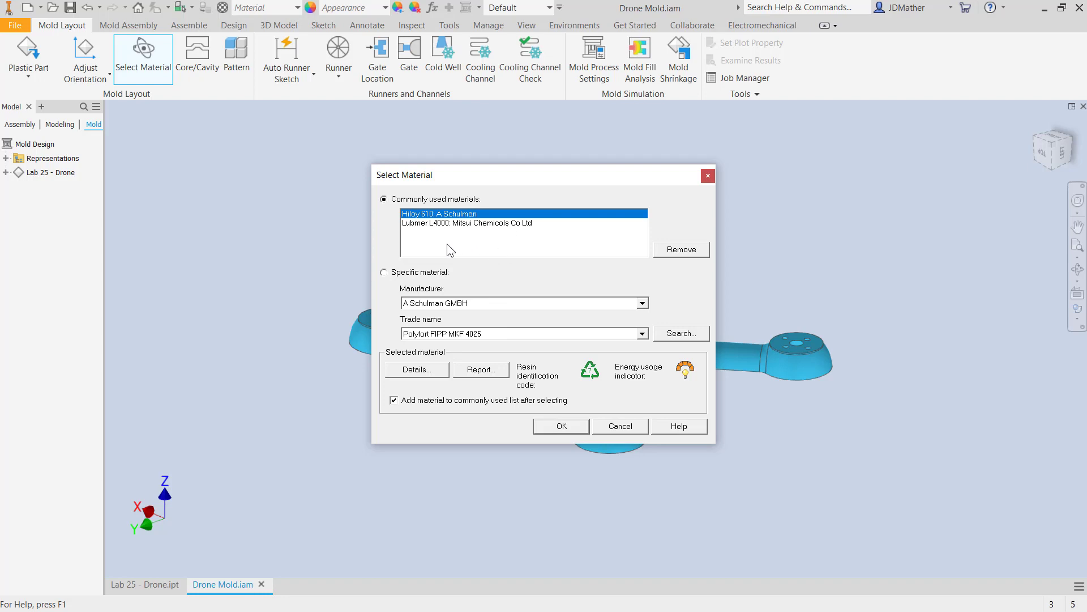
{"action": "left_click_drag", "start_coordinate": [513, 173], "coordinate": [517, 201]}
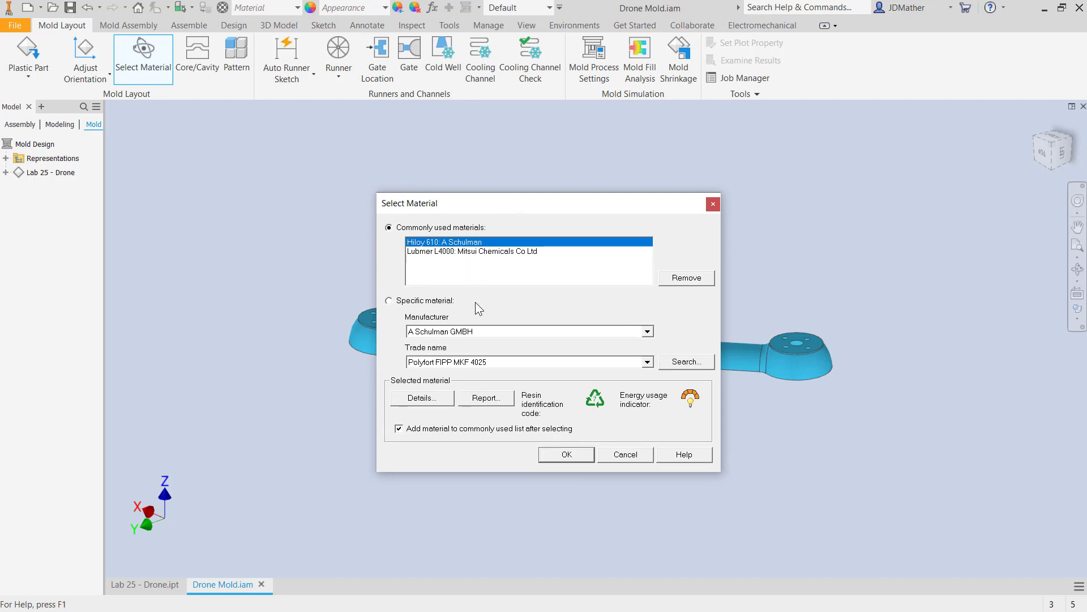
{"action": "left_click", "coordinate": [648, 366]}
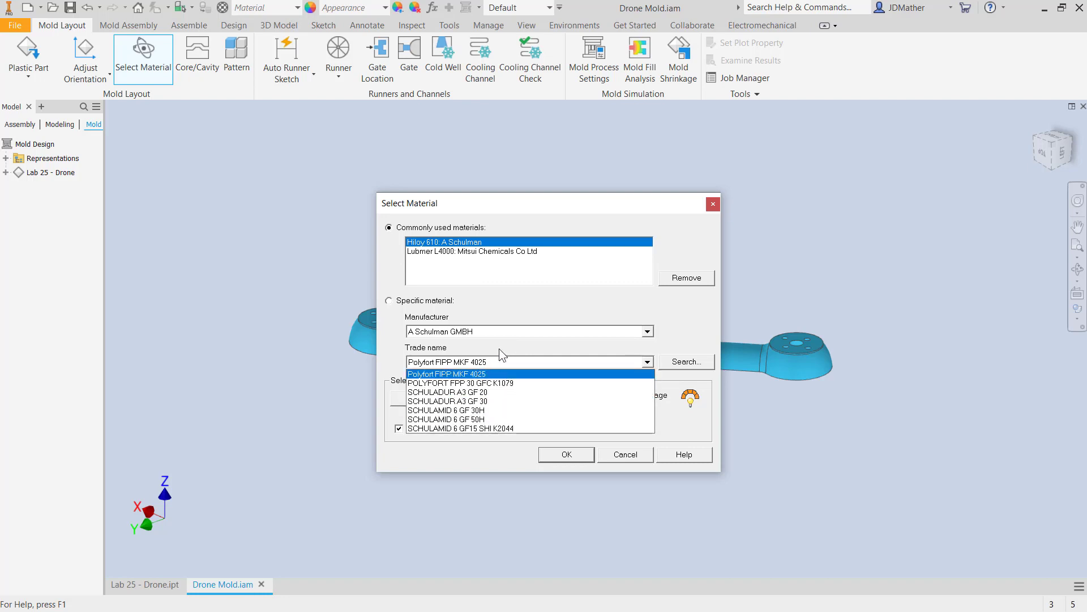
{"action": "left_click", "coordinate": [498, 374]}
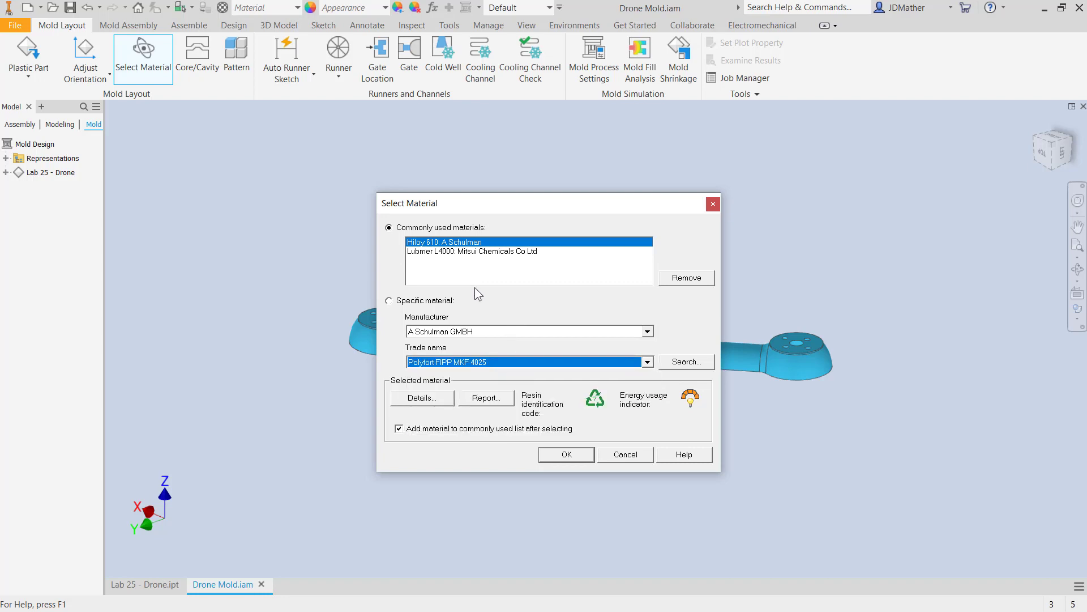
{"action": "left_click", "coordinate": [452, 253]}
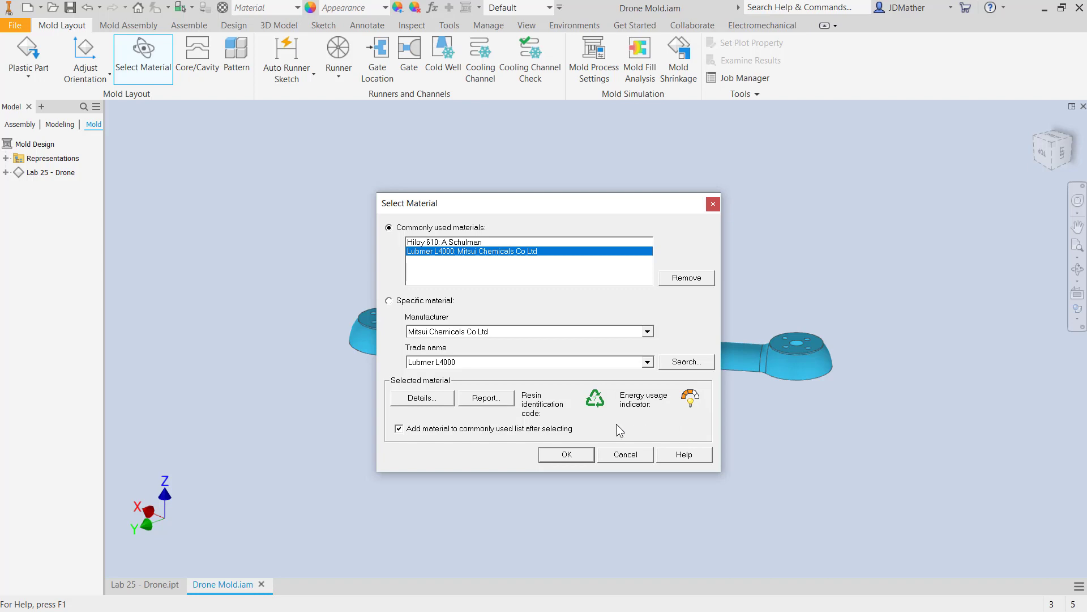
Examine the detailed properties of Lubmer L4000, including its shrinkage, recommended processing, thermal, quality and description data.
{"action": "left_click", "coordinate": [422, 398]}
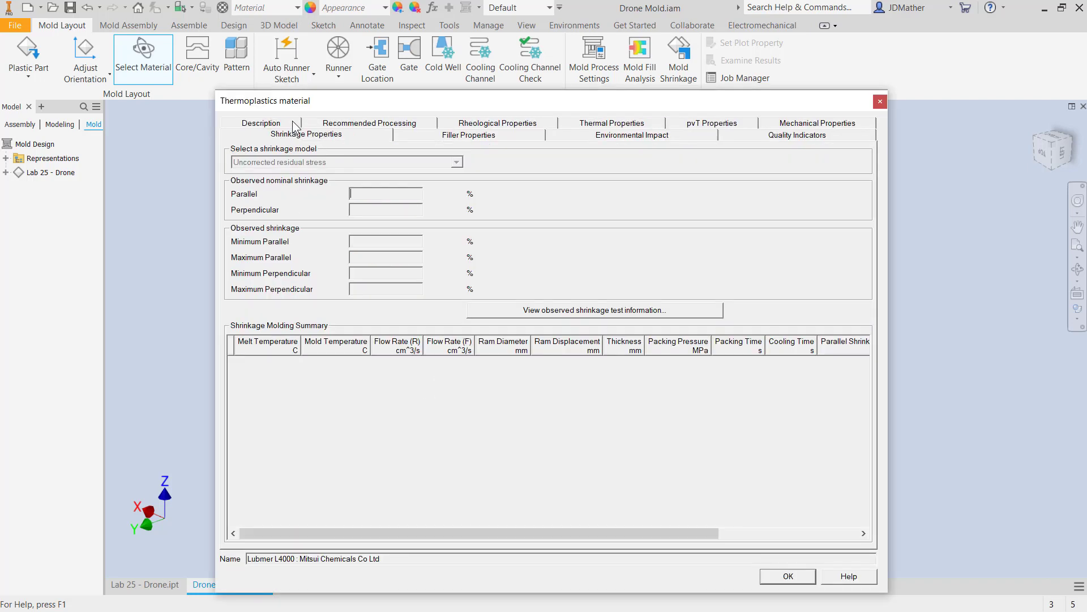
{"action": "left_click", "coordinate": [293, 123]}
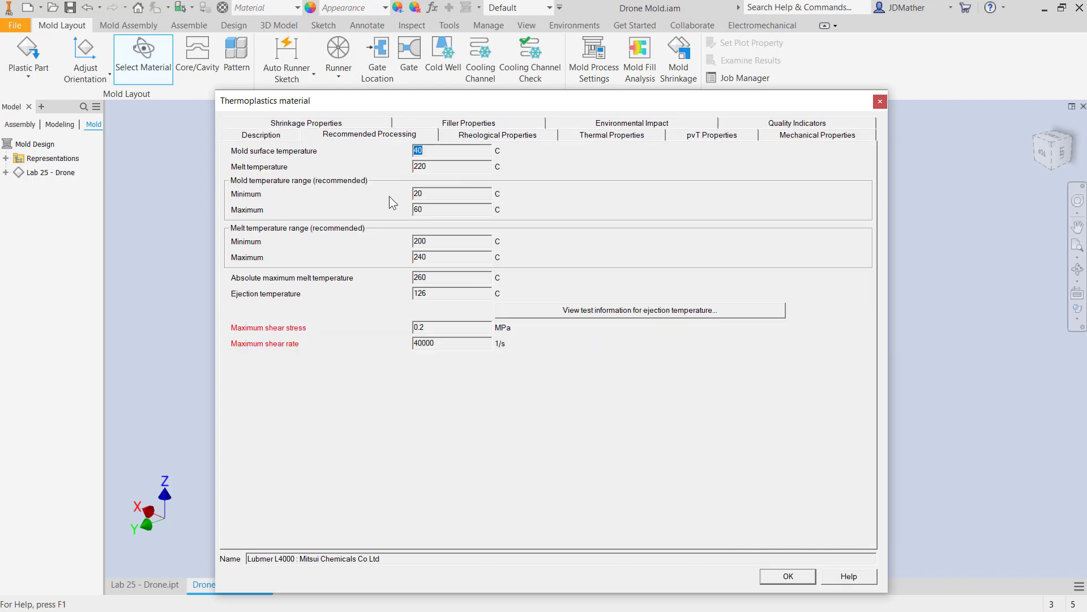
{"action": "left_click", "coordinate": [620, 136]}
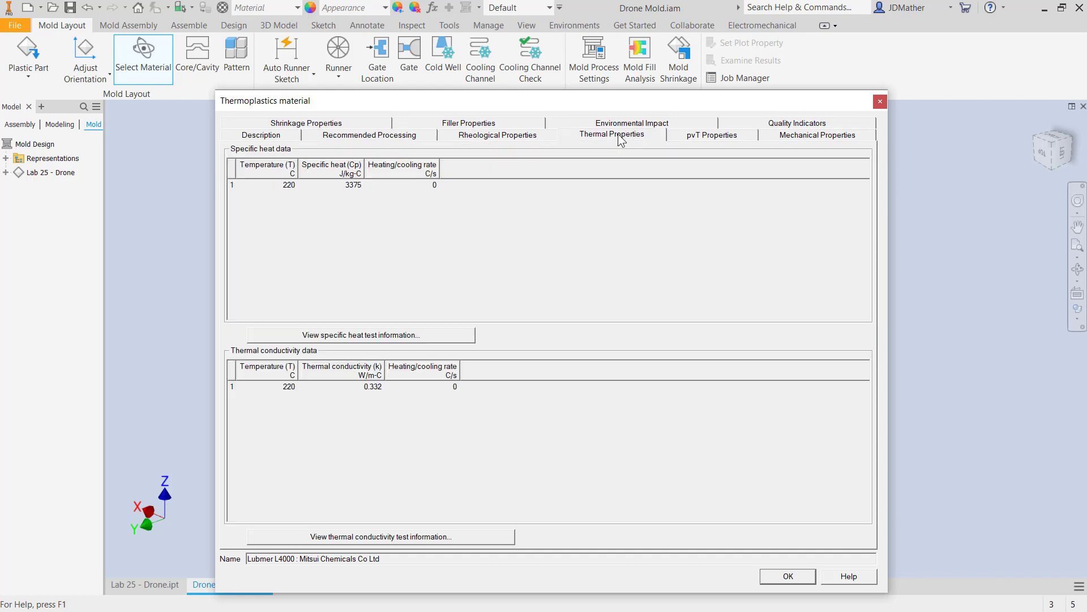
{"action": "left_click", "coordinate": [809, 124]}
{"action": "left_click", "coordinate": [281, 126]}
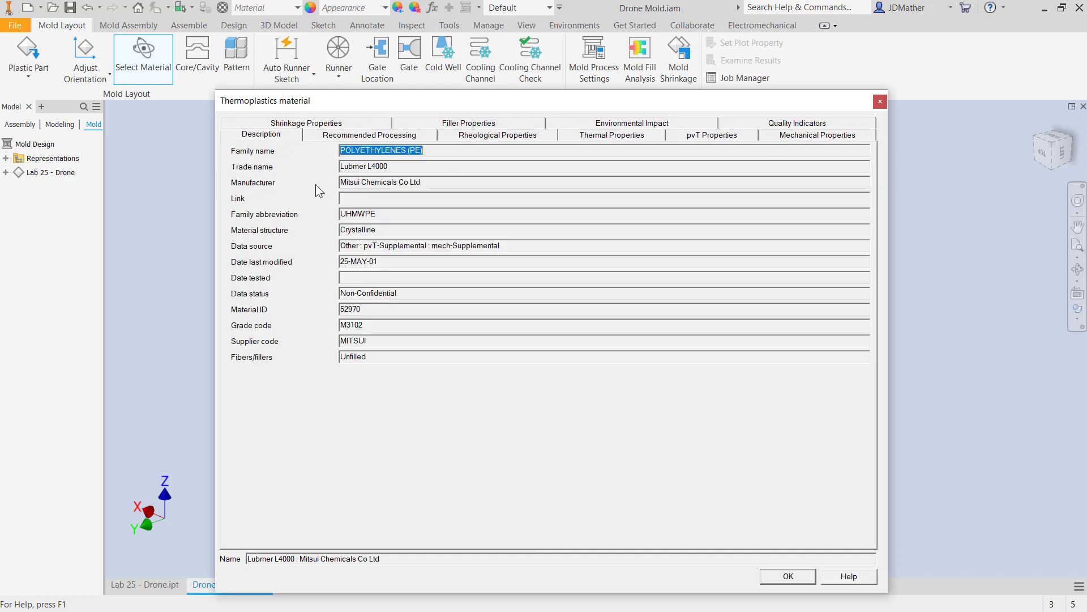
{"action": "left_click", "coordinate": [777, 578]}
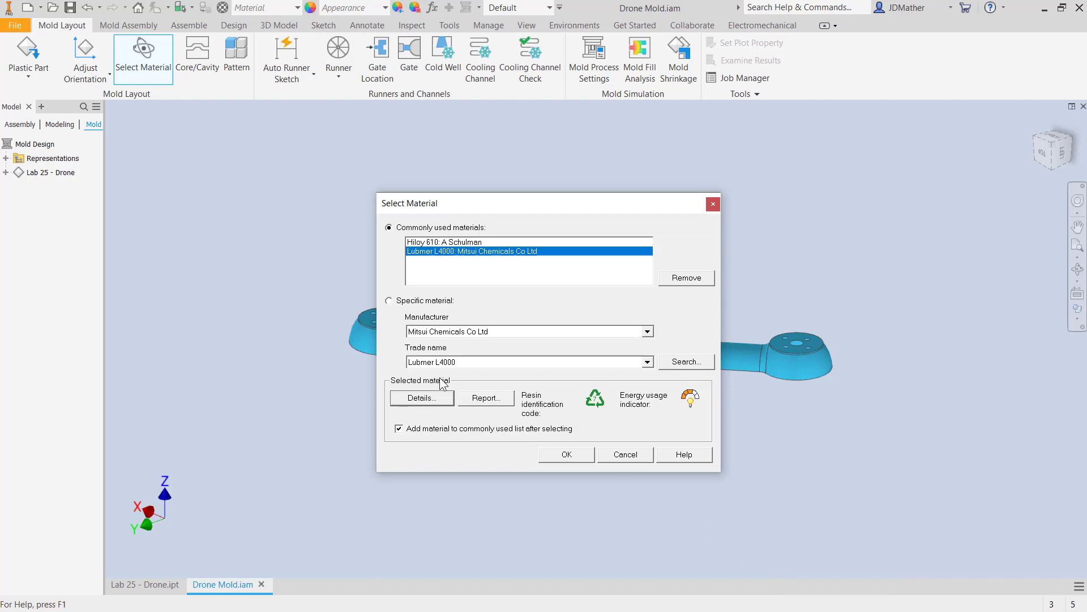
Review the material data method report for Lubmer L4000 and accept it as the part material.
{"action": "left_click", "coordinate": [483, 398]}
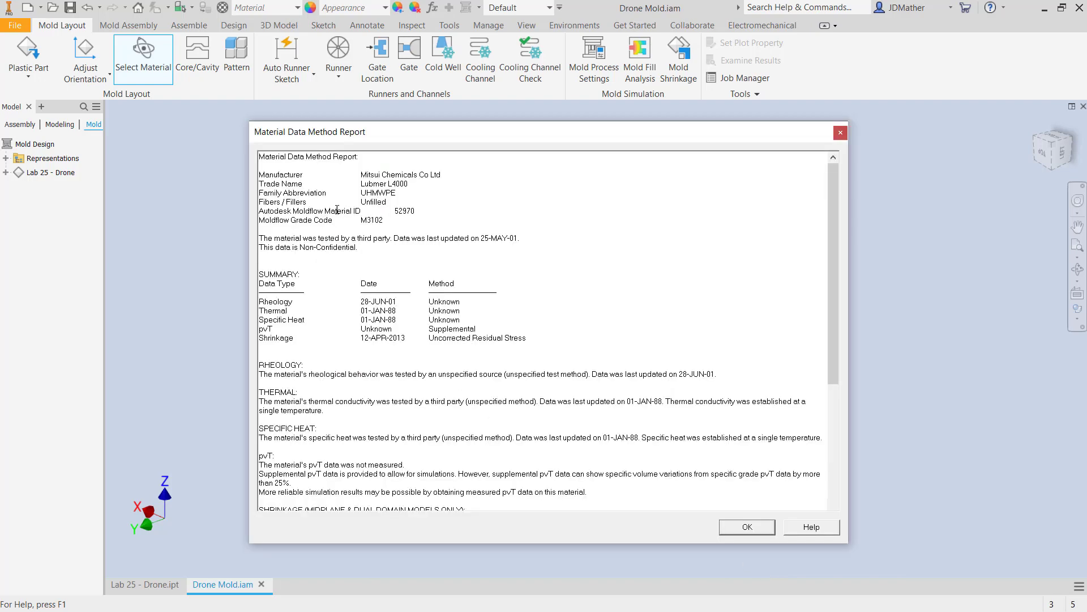
{"action": "left_click_drag", "start_coordinate": [833, 334], "coordinate": [809, 349]}
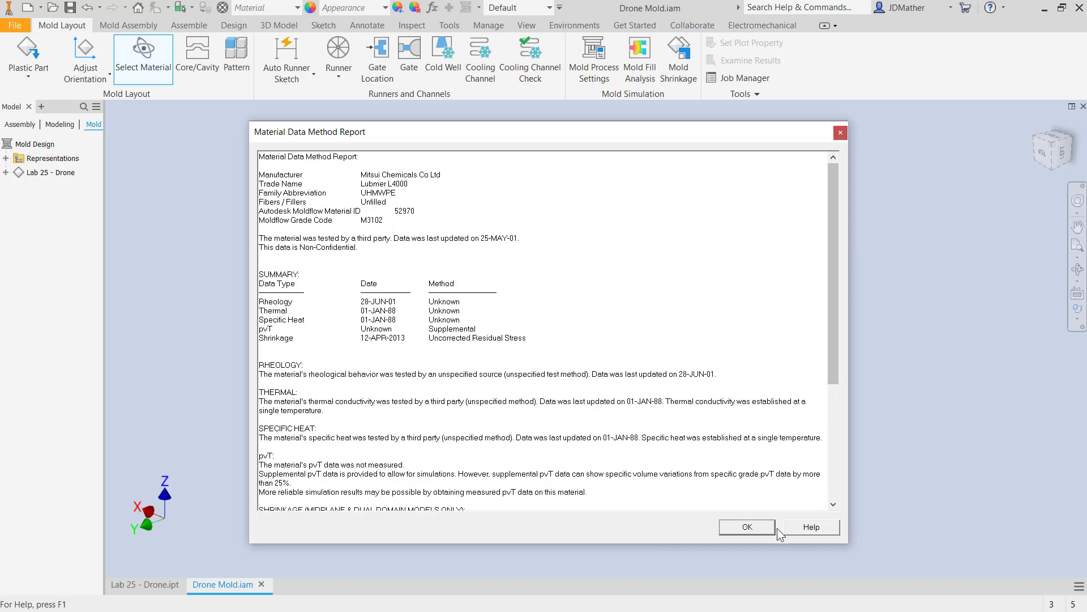
{"action": "left_click", "coordinate": [747, 528]}
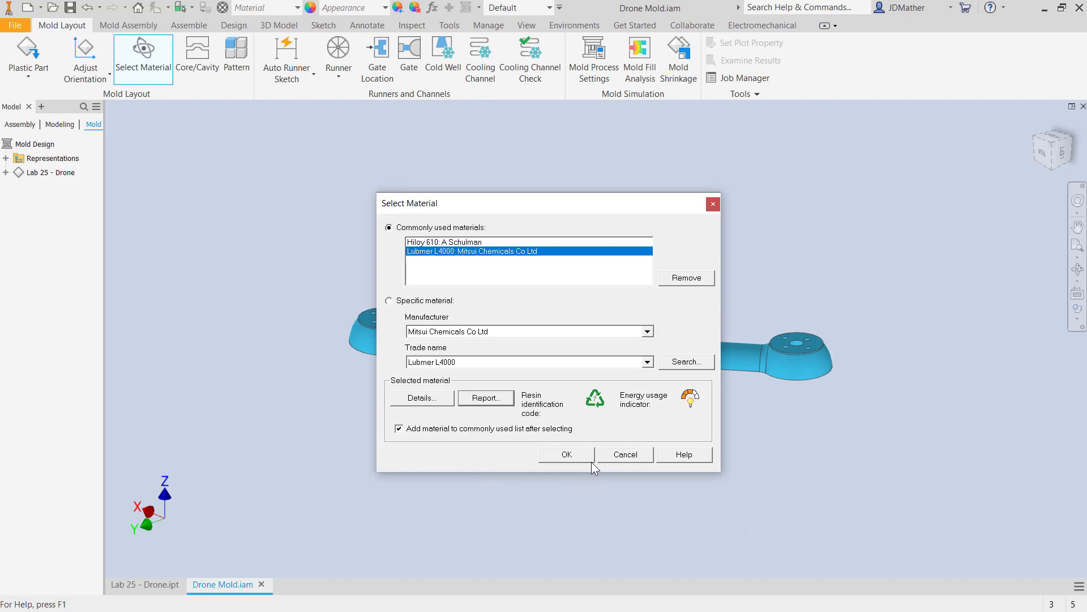
{"action": "left_click", "coordinate": [566, 454]}
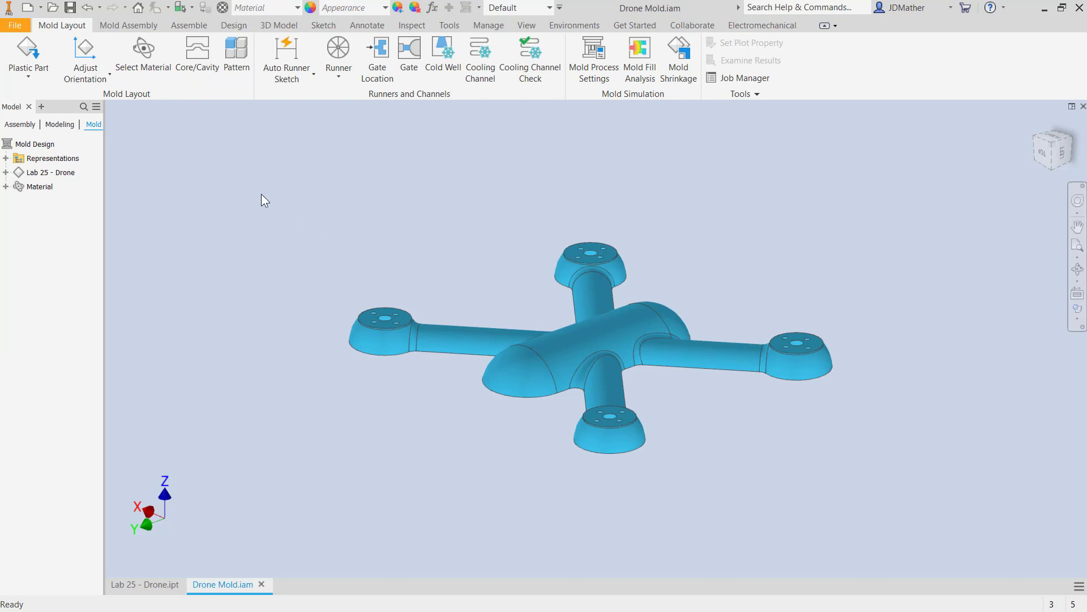
Enter the Core/Cavity environment and add a gate location on the lower edge of the body's rounded end at ratio 0.5.
{"action": "left_click", "coordinate": [194, 54]}
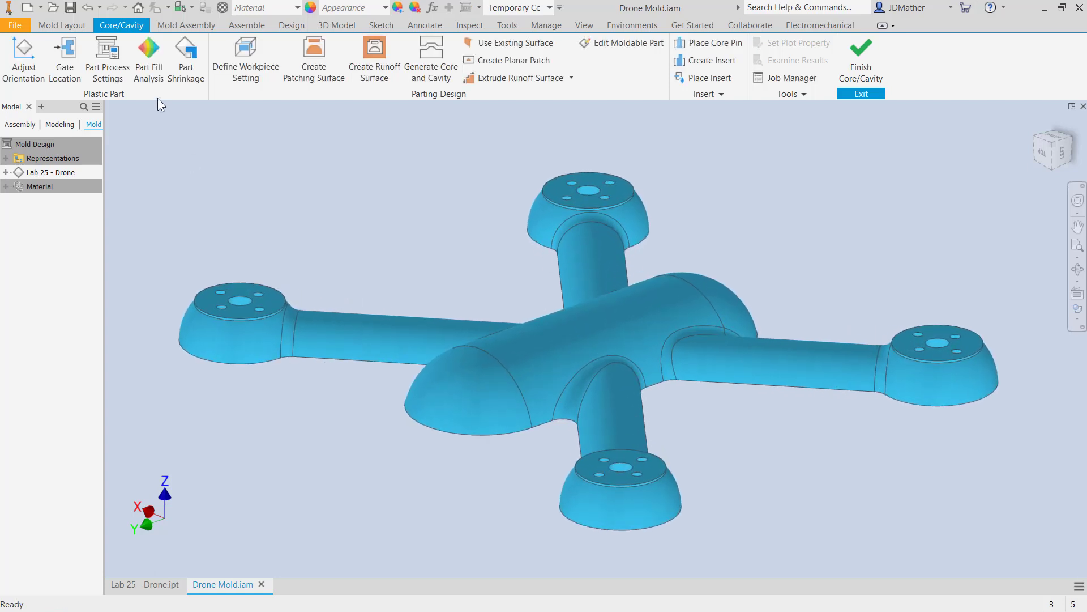
{"action": "left_click", "coordinate": [67, 61]}
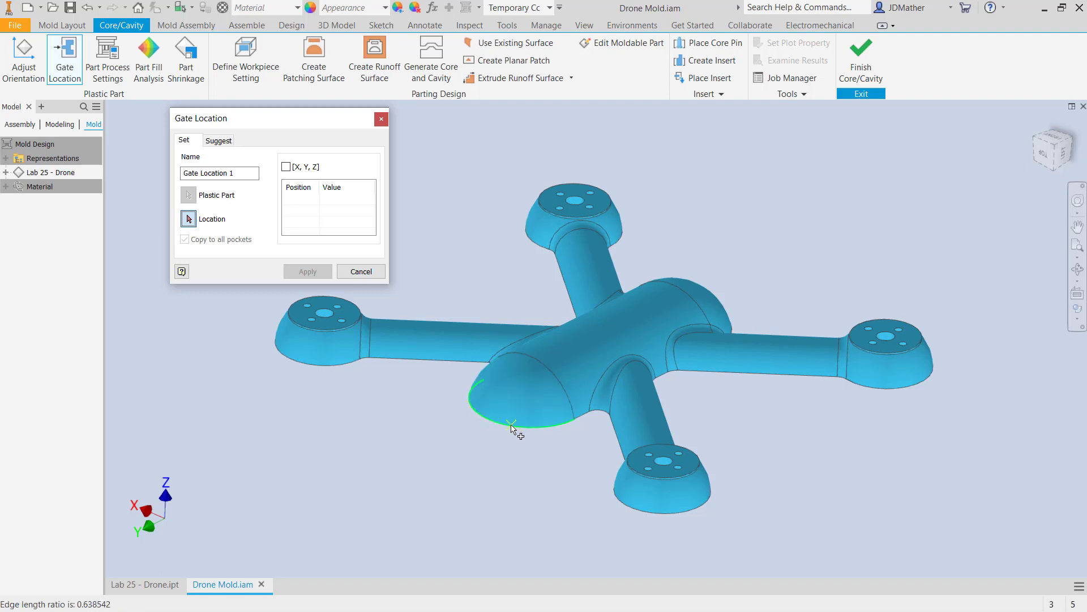
{"action": "left_click", "coordinate": [511, 425]}
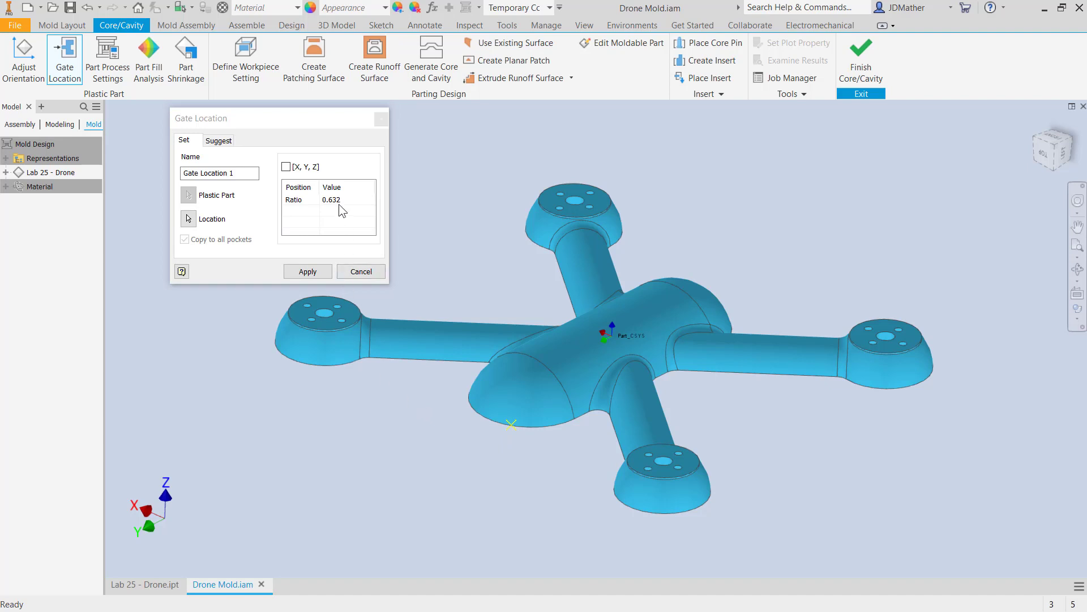
{"action": "middle_click_drag", "start_coordinate": [422, 347], "coordinate": [643, 424], "text": "shift"}
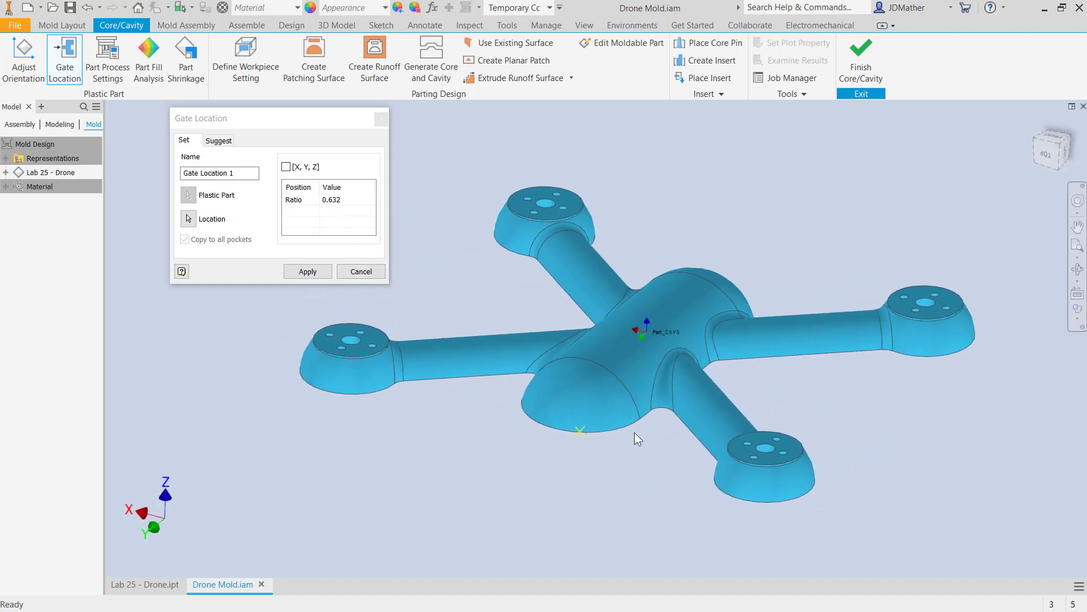
{"action": "middle_click_drag", "start_coordinate": [517, 439], "coordinate": [495, 398], "text": "shift"}
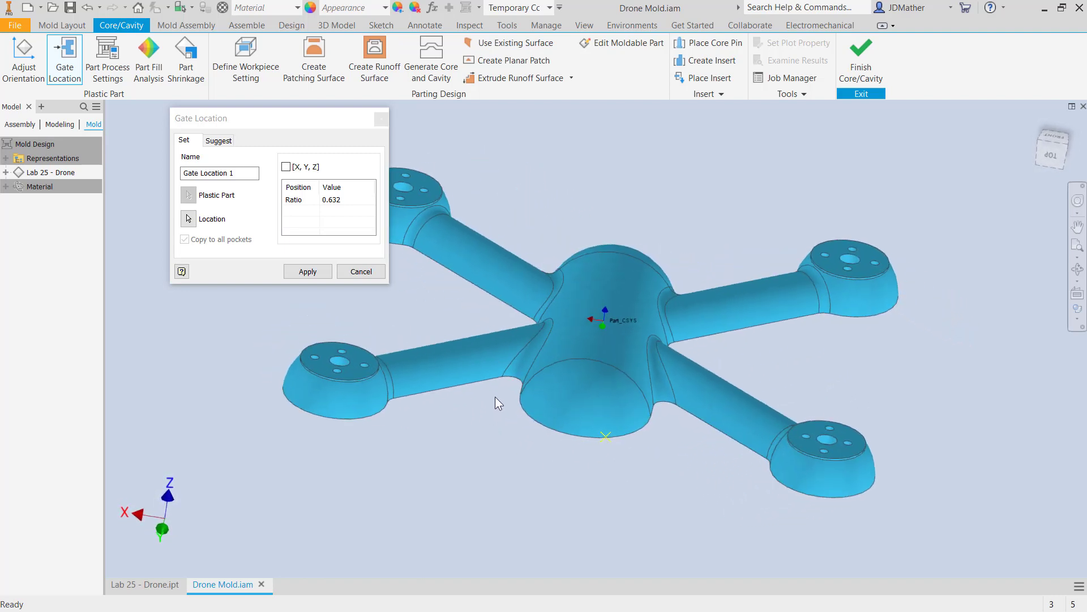
{"action": "left_click", "coordinate": [342, 202]}
{"action": "left_click_drag", "start_coordinate": [342, 201], "coordinate": [260, 189]}
{"action": "type", "text": ".5"}
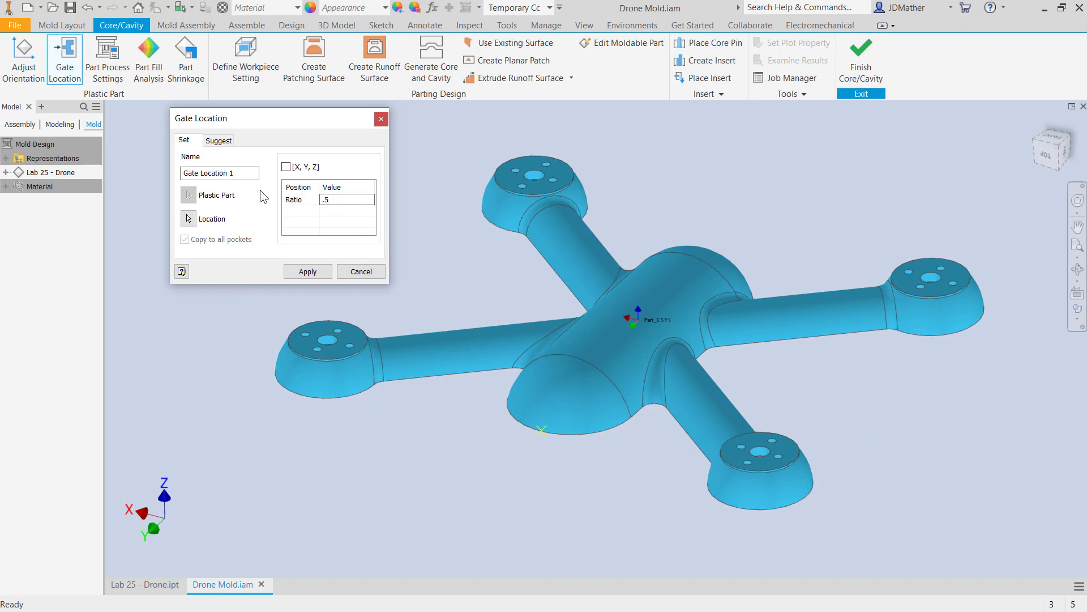
{"action": "middle_click_drag", "start_coordinate": [526, 433], "coordinate": [511, 419], "text": "shift"}
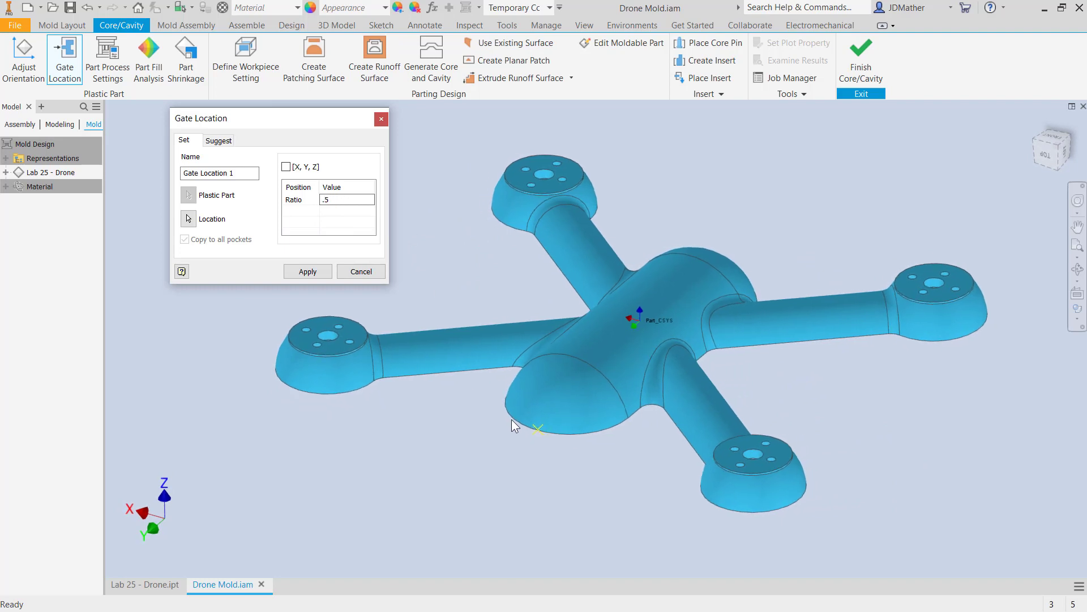
{"action": "middle_click_drag", "start_coordinate": [393, 297], "coordinate": [687, 366], "text": "shift"}
{"action": "left_click", "coordinate": [308, 275]}
Add a second gate location on the lower edge of the body's opposite rounded end at ratio 0.5, and finish gate placement.
{"action": "left_click", "coordinate": [700, 378]}
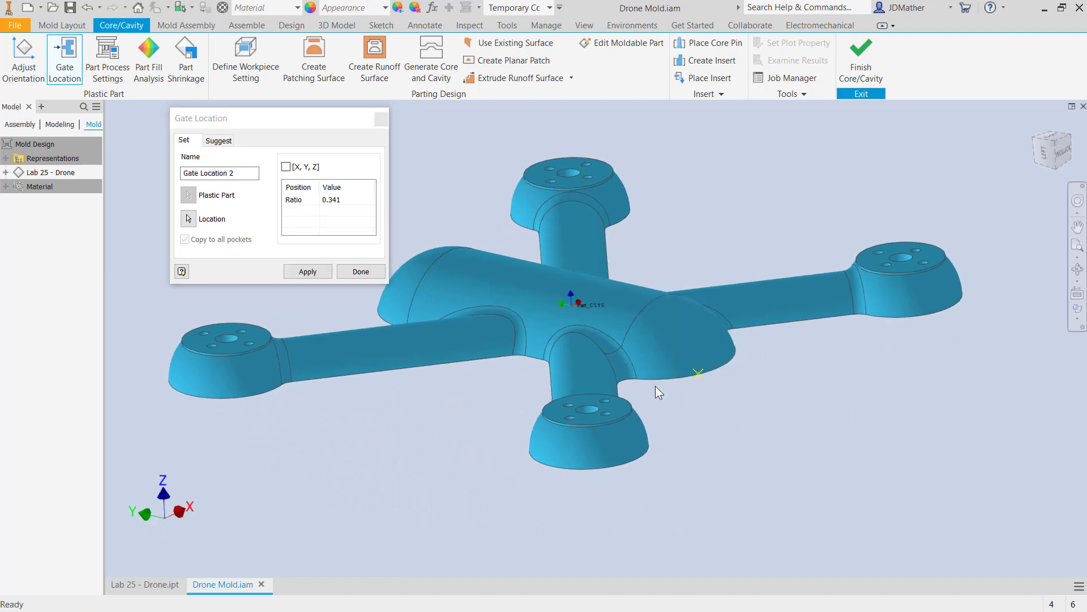
{"action": "left_click", "coordinate": [333, 200]}
{"action": "left_click_drag", "start_coordinate": [345, 200], "coordinate": [288, 189]}
{"action": "type", "text": ".5"}
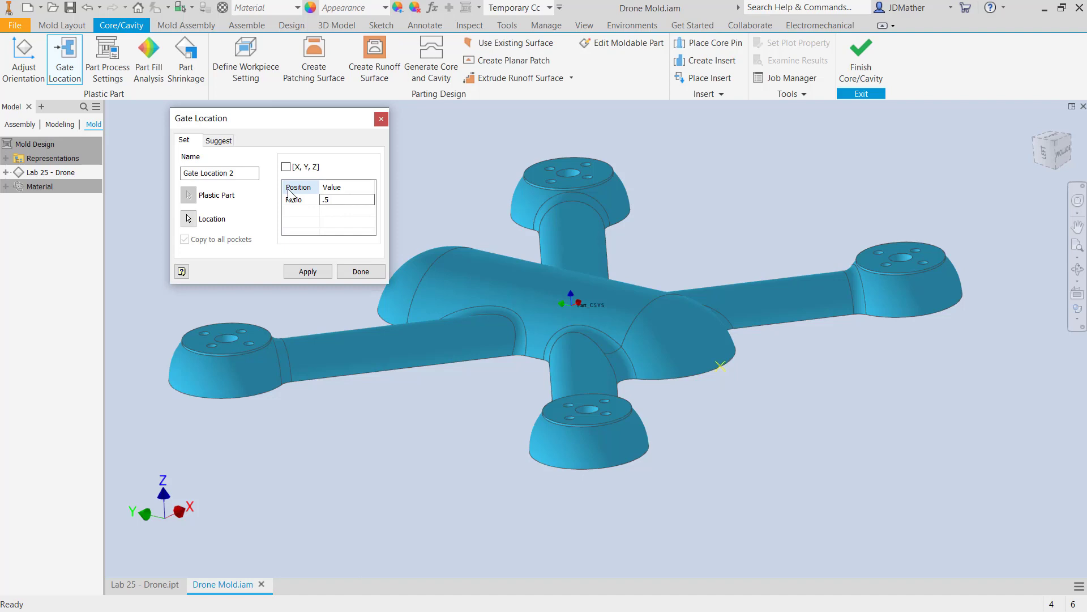
{"action": "left_click", "coordinate": [316, 274]}
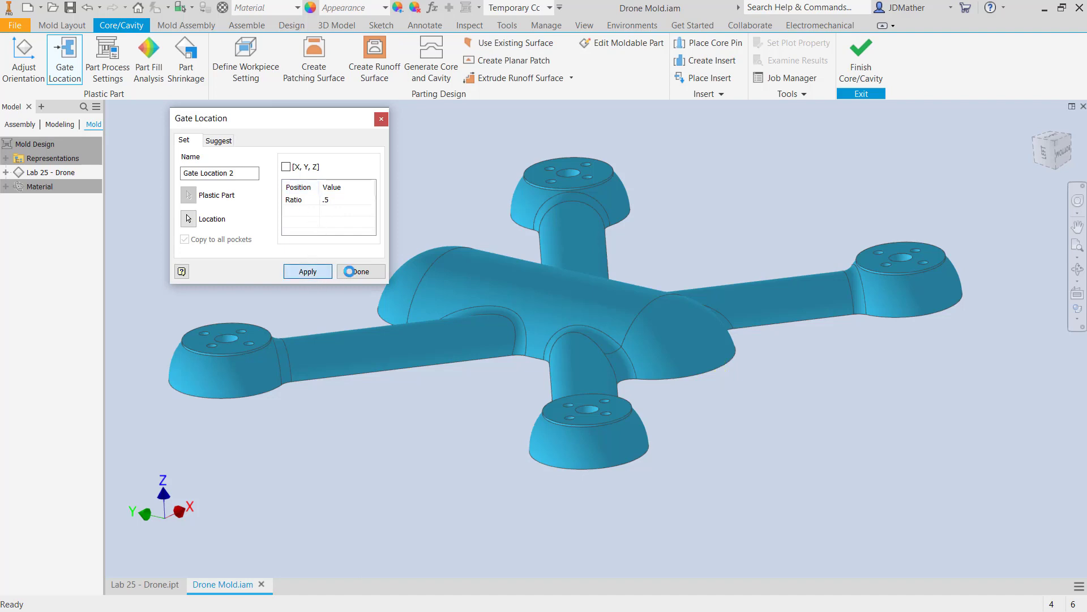
{"action": "left_click", "coordinate": [341, 275]}
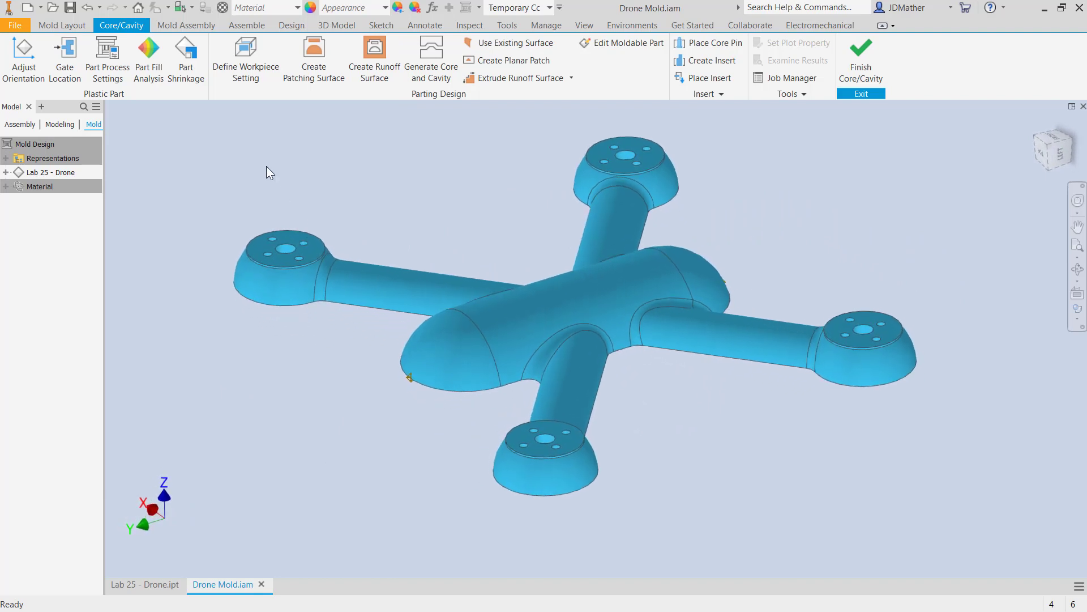
Review and accept the default part process settings, and inspect the part shrinkage settings without changing them.
{"action": "left_click", "coordinate": [110, 56]}
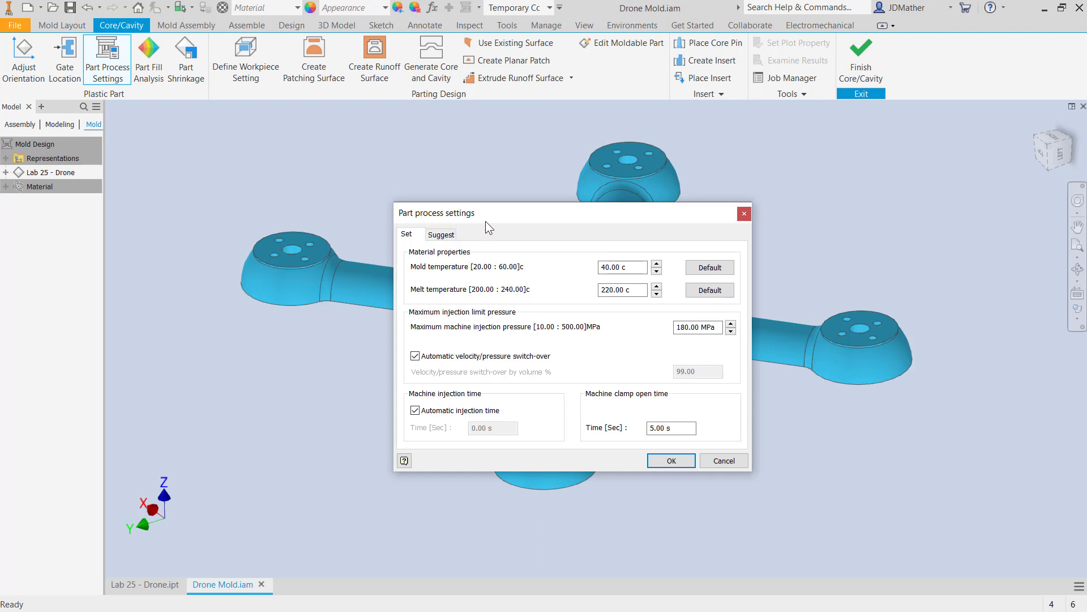
{"action": "left_click_drag", "start_coordinate": [486, 221], "coordinate": [410, 190]}
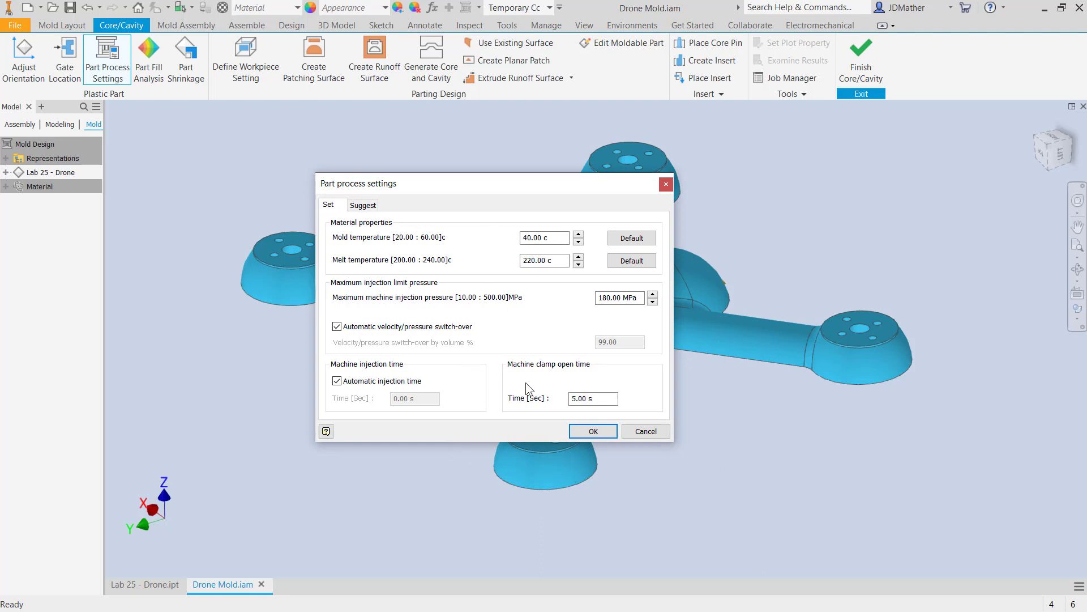
{"action": "left_click", "coordinate": [583, 433]}
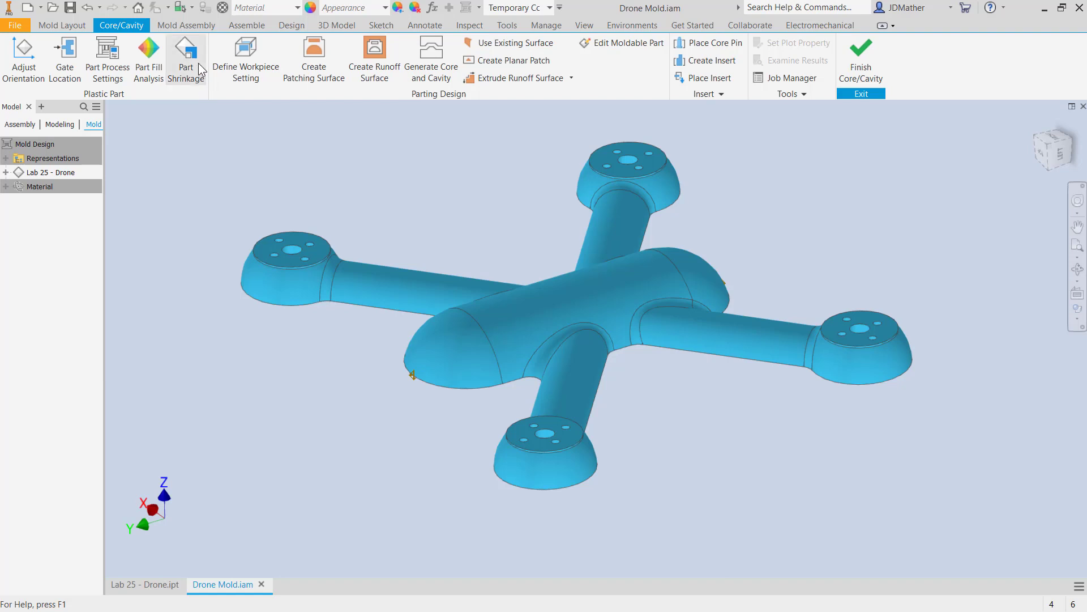
{"action": "left_click", "coordinate": [198, 69]}
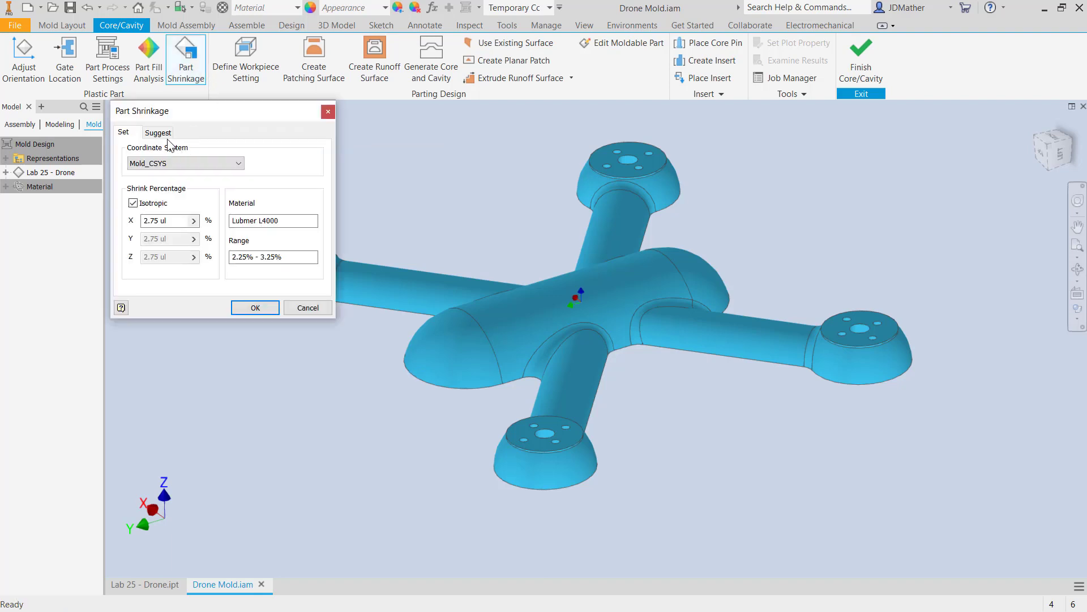
{"action": "left_click", "coordinate": [328, 114]}
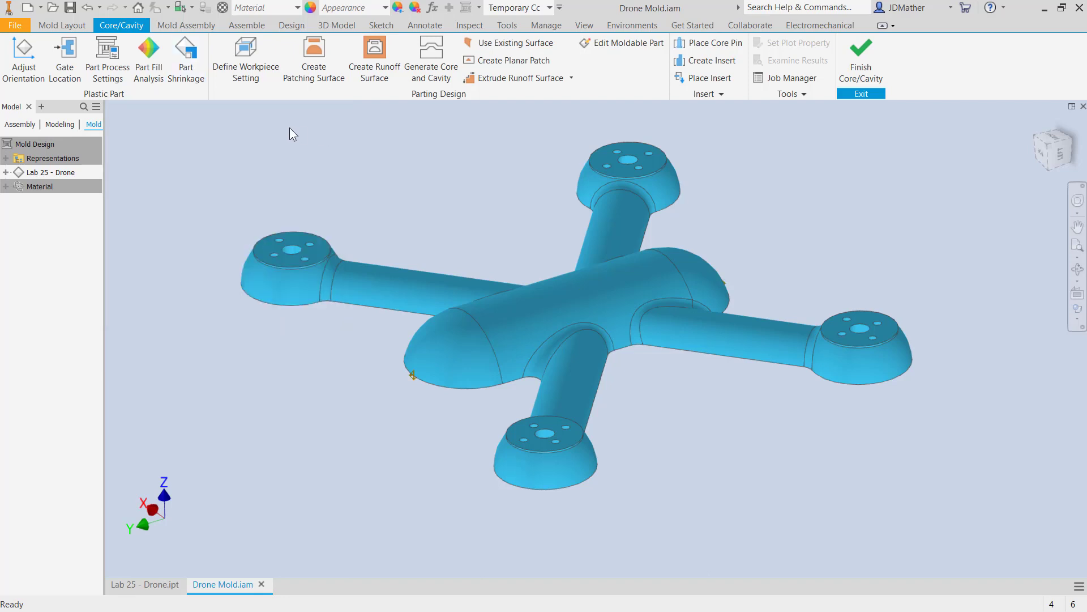
Start the part fill analysis on the drone and close its dialog so it runs in the background.
{"action": "left_click", "coordinate": [149, 73]}
{"action": "left_click_drag", "start_coordinate": [174, 121], "coordinate": [206, 168]}
{"action": "left_click", "coordinate": [202, 187]}
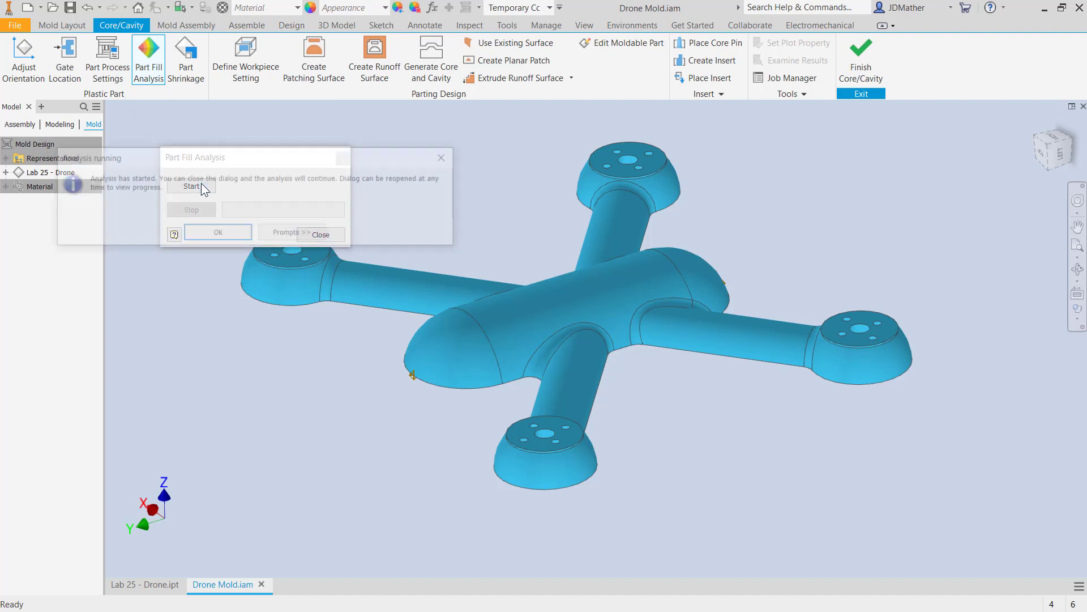
{"action": "left_click_drag", "start_coordinate": [191, 162], "coordinate": [322, 219]}
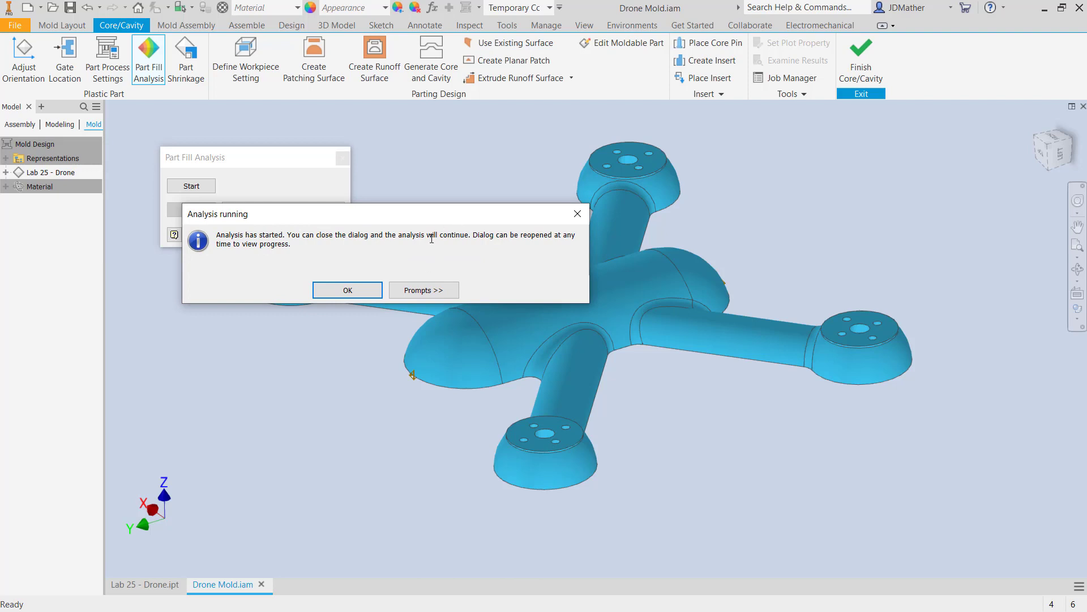
{"action": "left_click", "coordinate": [348, 289]}
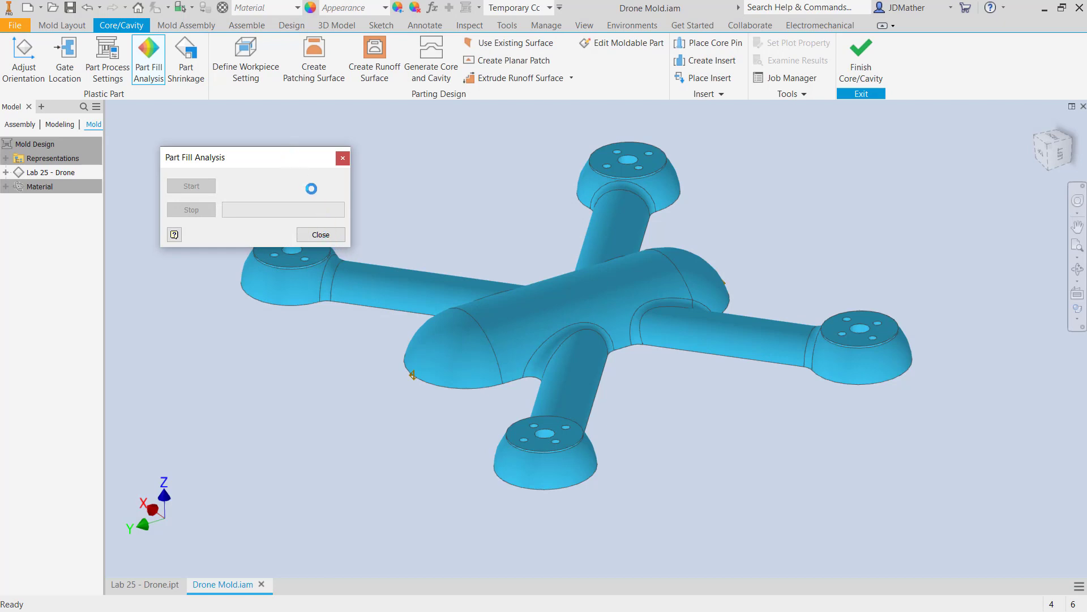
{"action": "left_click", "coordinate": [318, 234]}
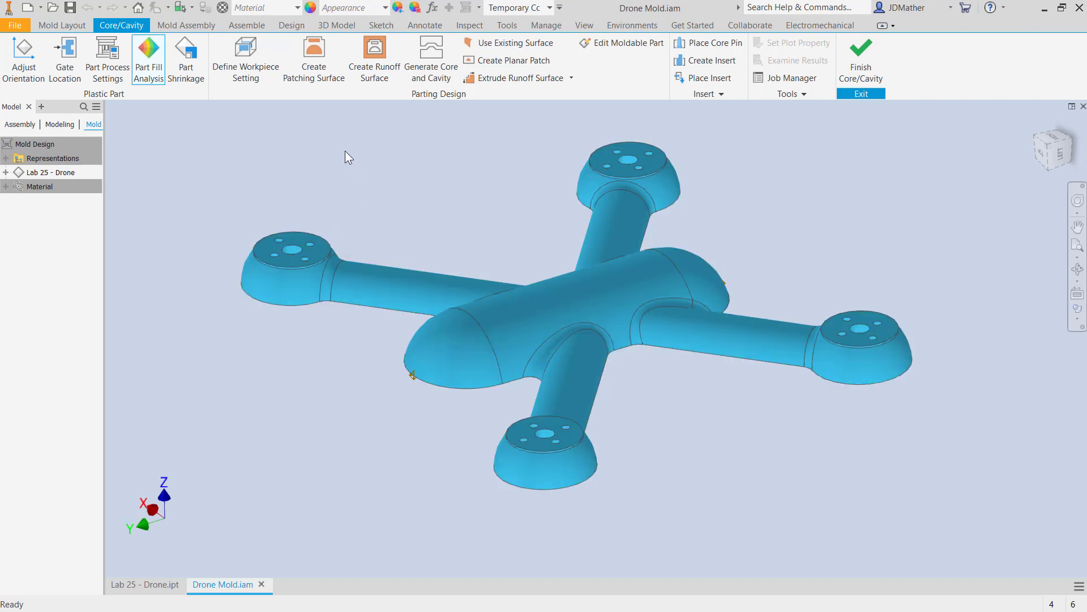
Define a rectangular workpiece setting by boundary box with a Z+ allowance of 15 mm and a Z- allowance of 10 mm.
{"action": "left_click", "coordinate": [247, 55]}
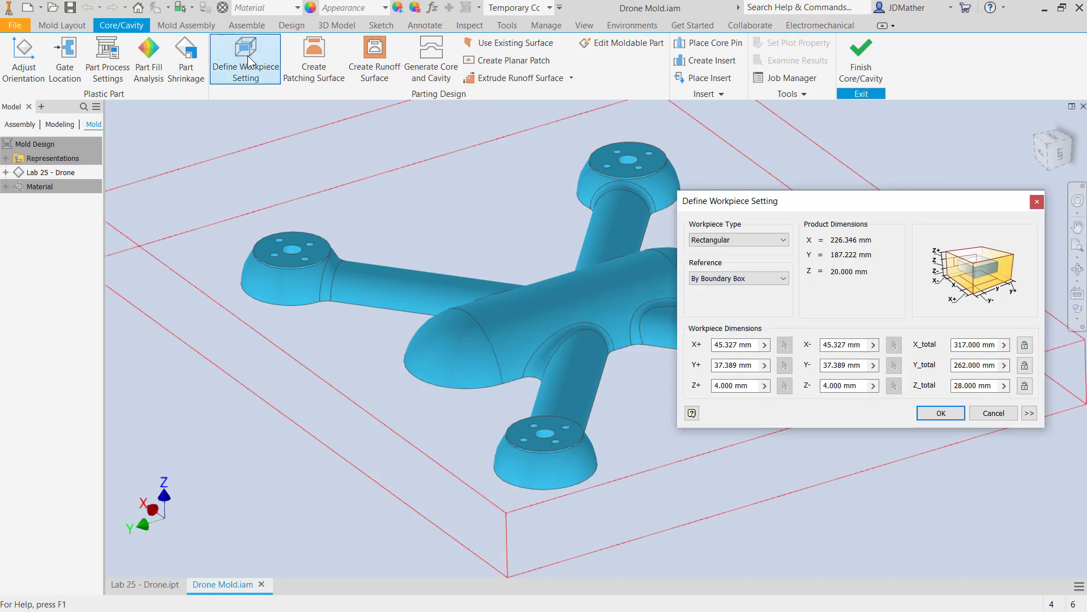
{"action": "scroll", "coordinate": [365, 350], "scroll_direction": "down", "scroll_amount": 3}
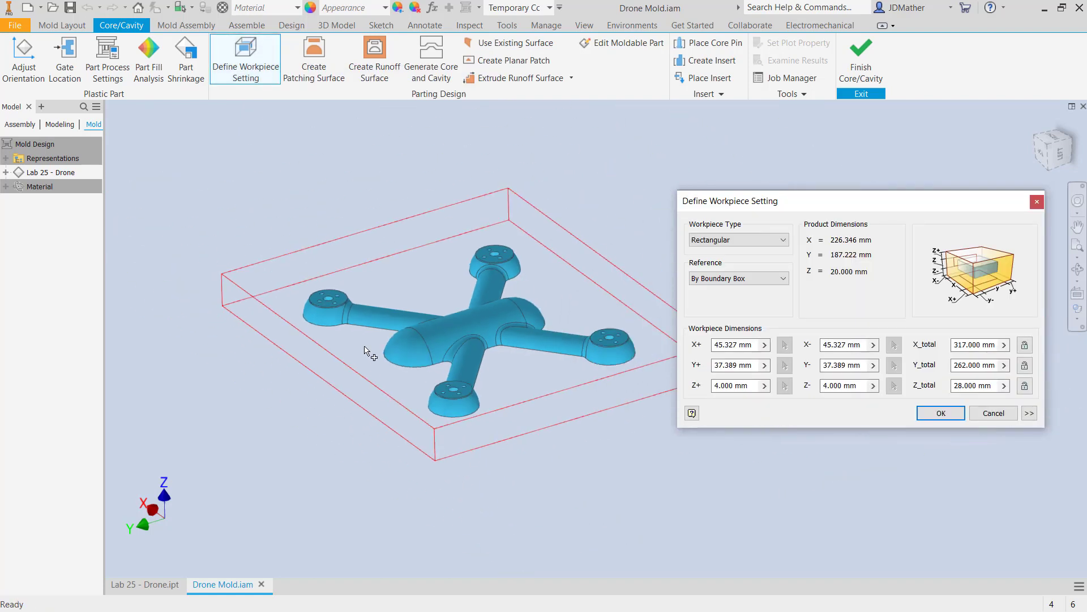
{"action": "middle_click_drag", "start_coordinate": [366, 350], "coordinate": [750, 390], "text": "shift"}
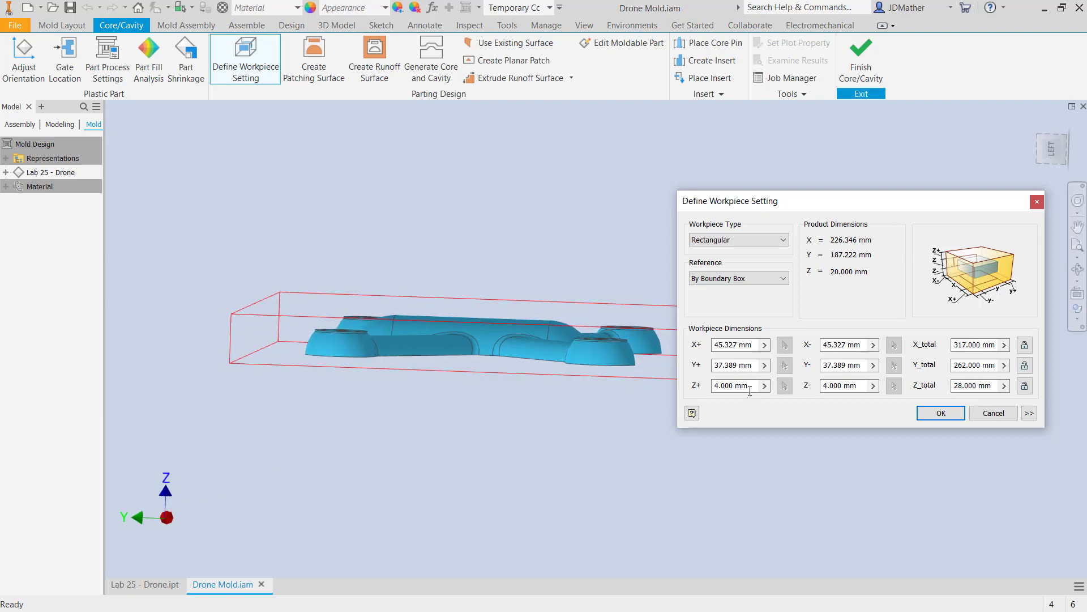
{"action": "left_click", "coordinate": [749, 391]}
{"action": "type", "text": "15"}
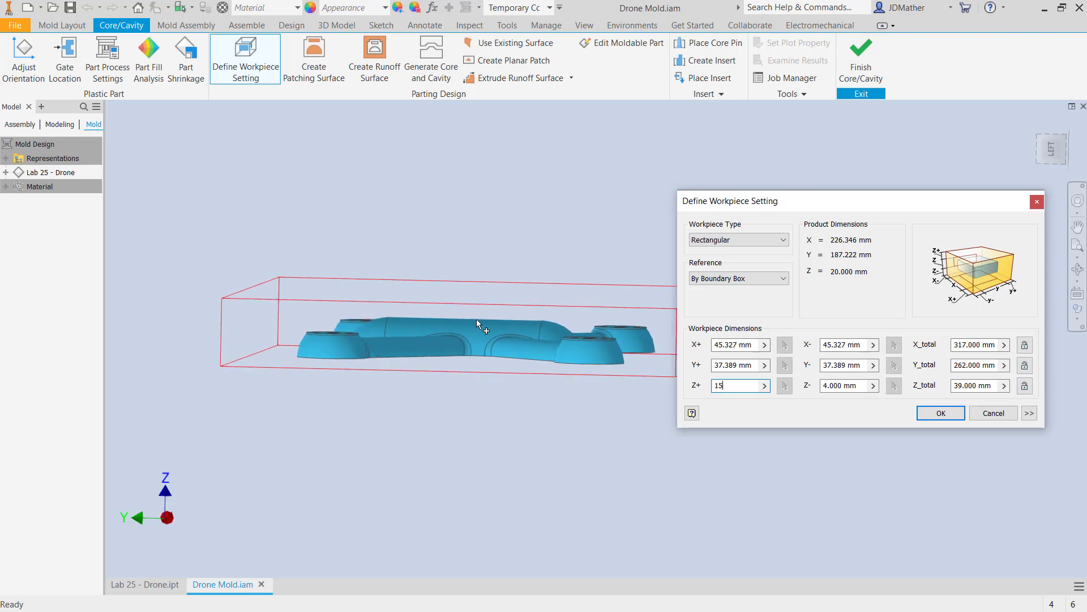
{"action": "middle_click_drag", "start_coordinate": [477, 318], "coordinate": [471, 402], "text": "shift"}
{"action": "left_click", "coordinate": [860, 388]}
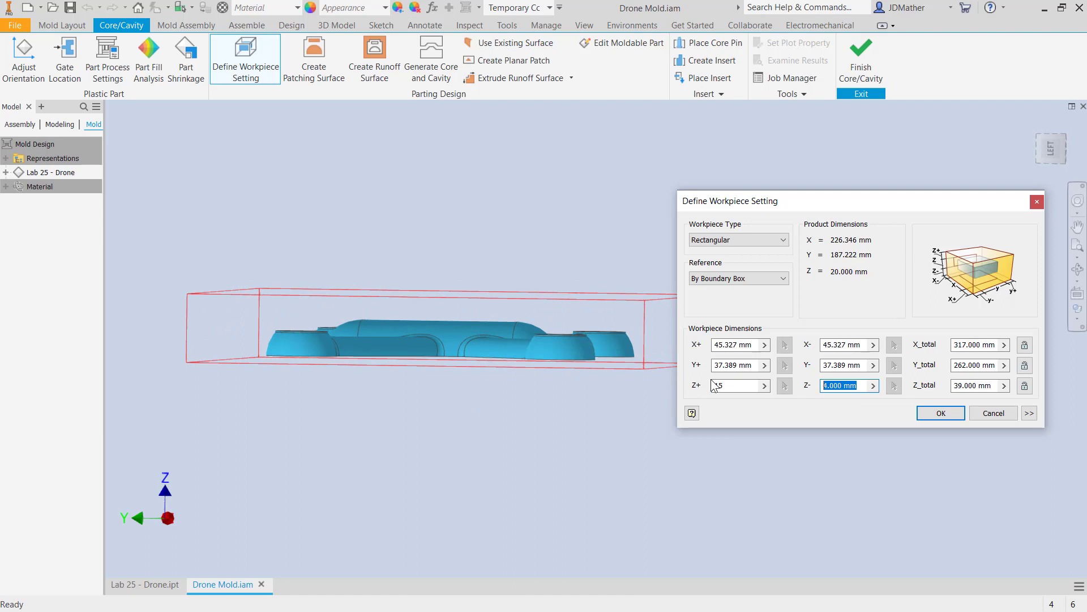
{"action": "type", "text": "10"}
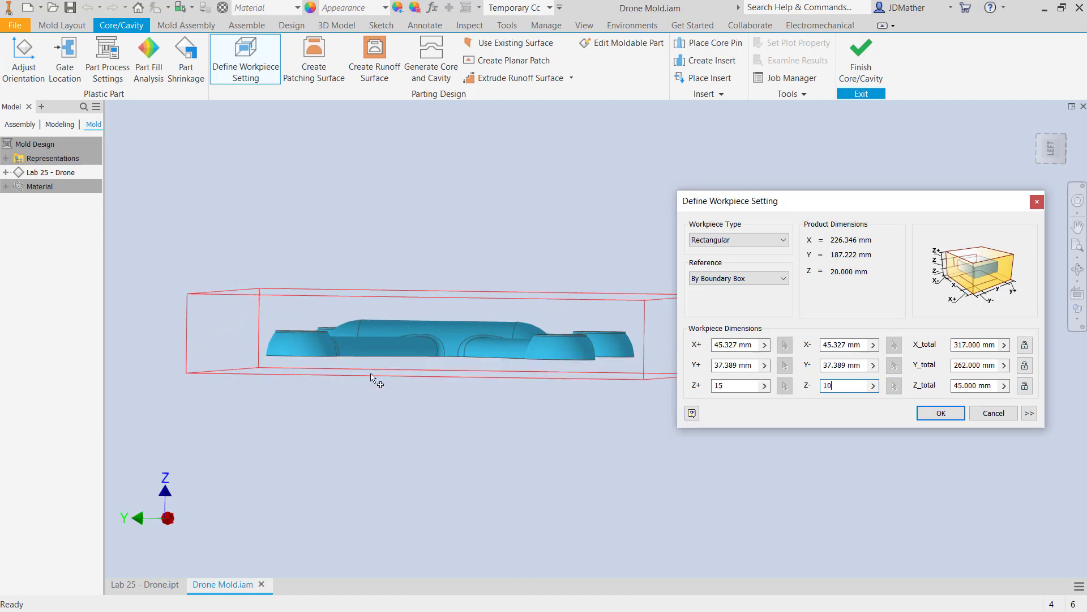
{"action": "middle_click_drag", "start_coordinate": [371, 378], "coordinate": [914, 262], "text": "shift"}
{"action": "left_click_drag", "start_coordinate": [885, 196], "coordinate": [855, 115]}
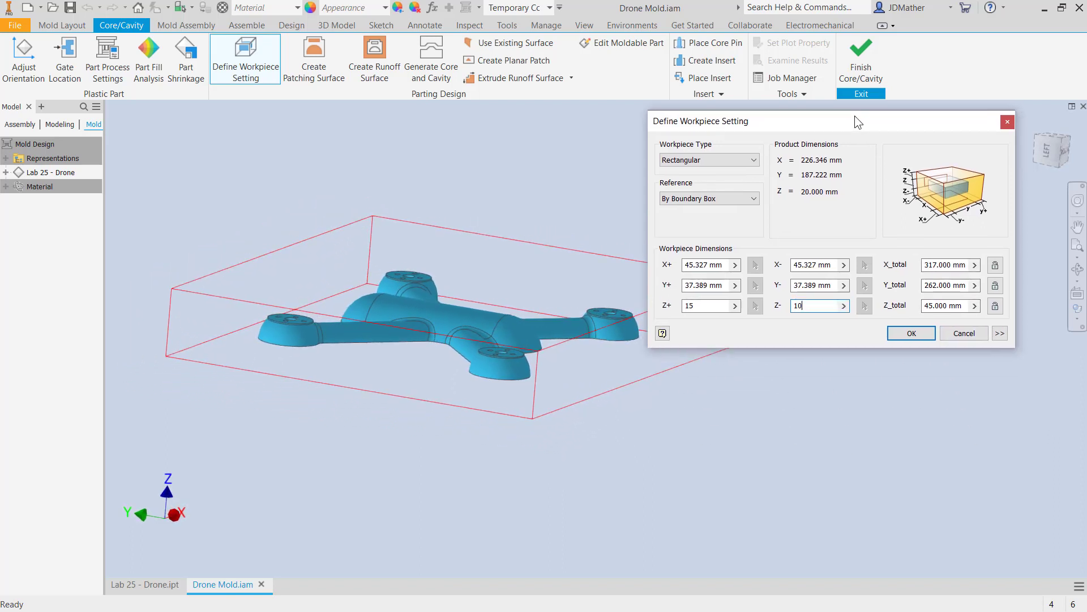
Chamfer one corner of the workpiece by 15 mm and accept the workpiece setting.
{"action": "left_click", "coordinate": [1000, 333]}
{"action": "middle_click_drag", "start_coordinate": [827, 453], "coordinate": [758, 460], "text": "shift"}
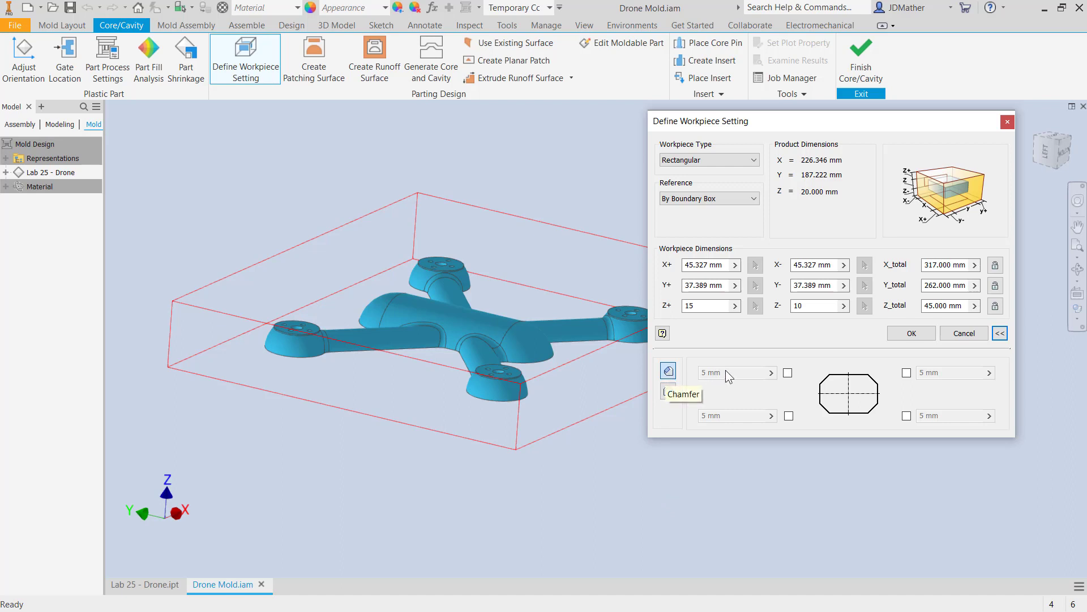
{"action": "left_click", "coordinate": [788, 372]}
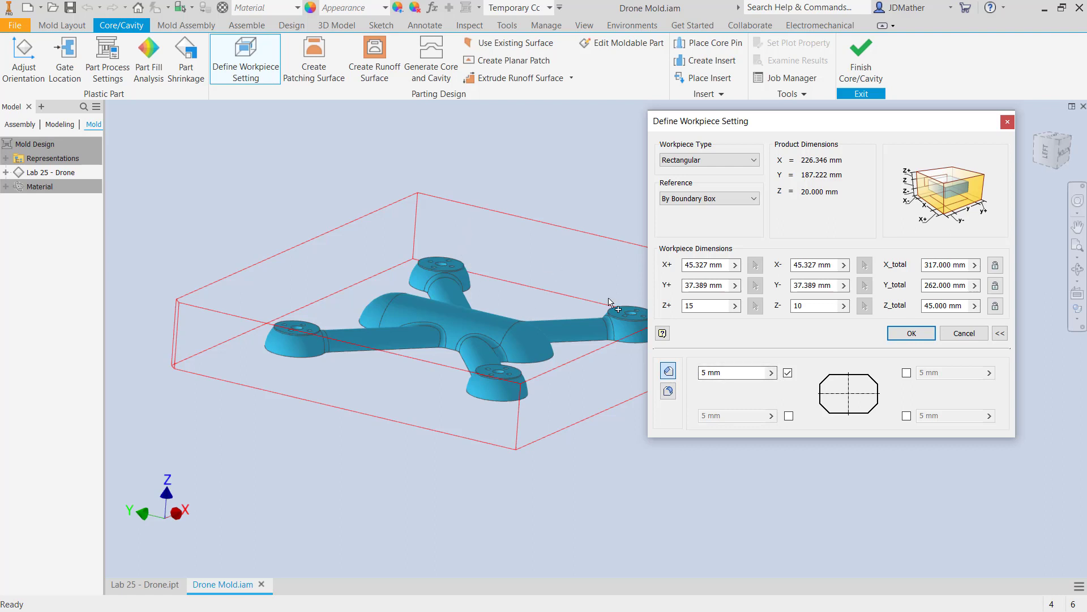
{"action": "left_click", "coordinate": [737, 374]}
{"action": "type", "text": "15"}
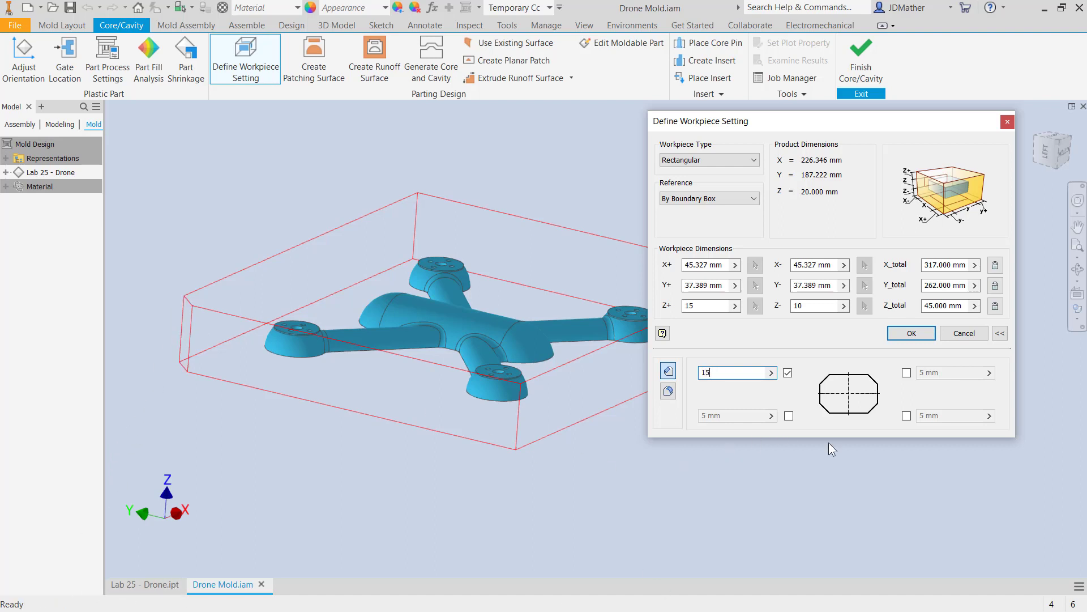
{"action": "left_click", "coordinate": [912, 333]}
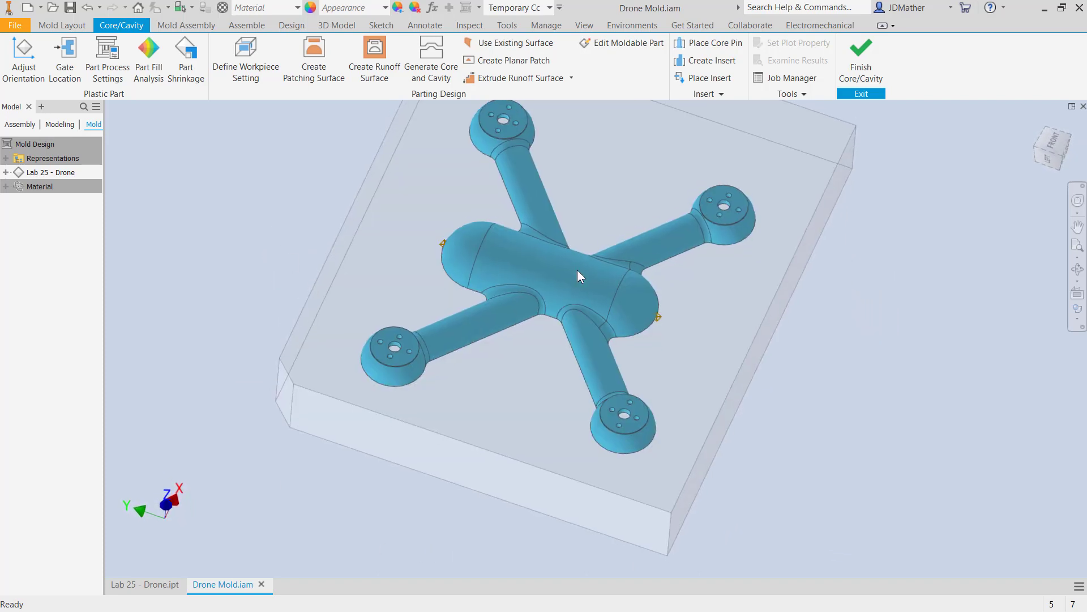
Start Create Patching Surface and auto-detect the patches for the holes in the four motor mounts.
{"action": "left_click", "coordinate": [301, 76]}
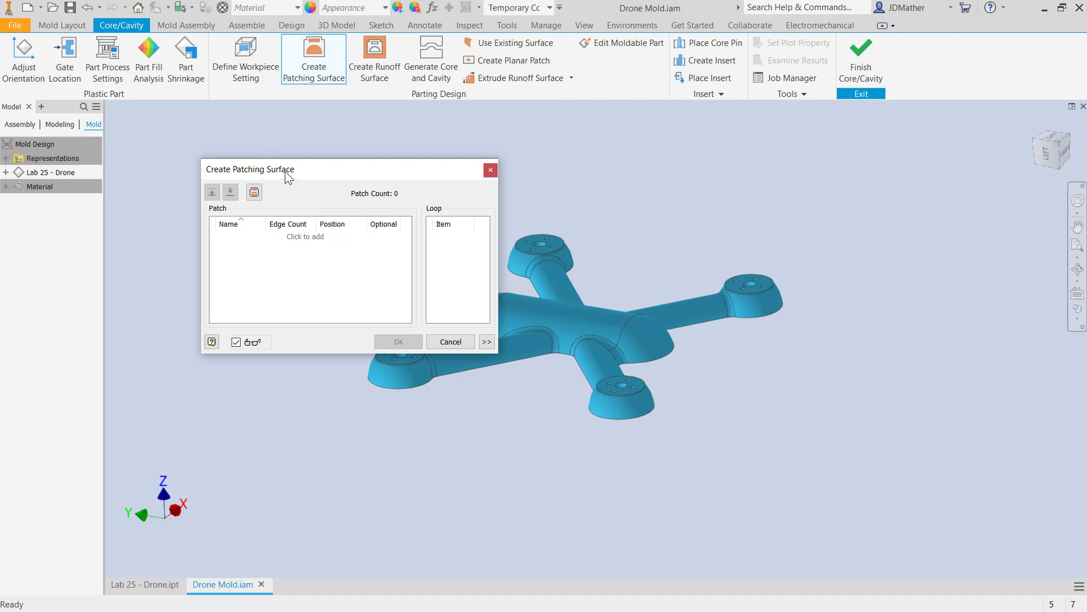
{"action": "left_click_drag", "start_coordinate": [284, 171], "coordinate": [628, 272]}
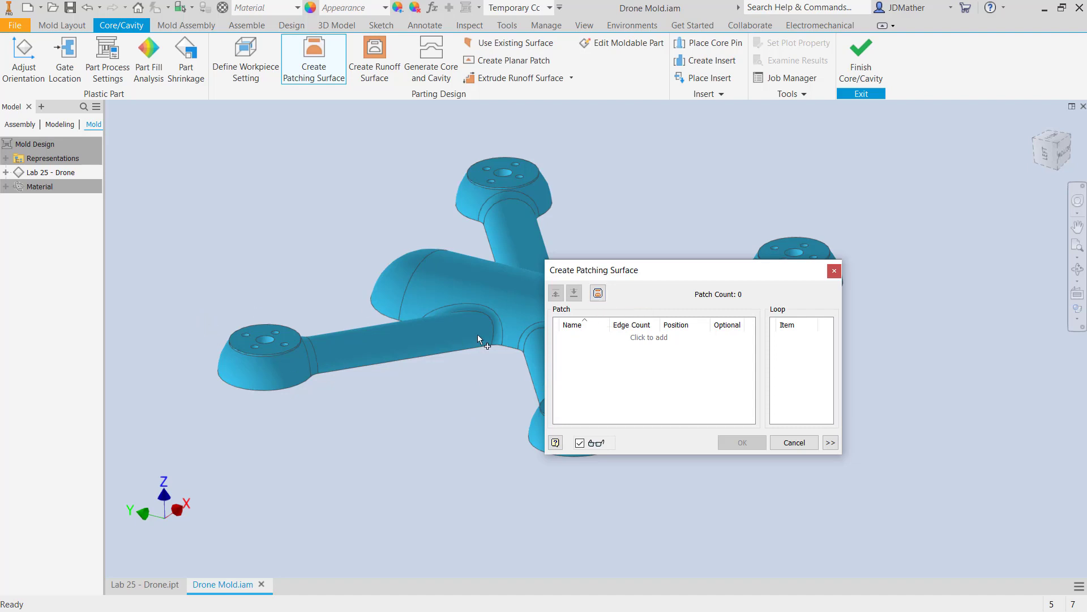
{"action": "left_click", "coordinate": [598, 293]}
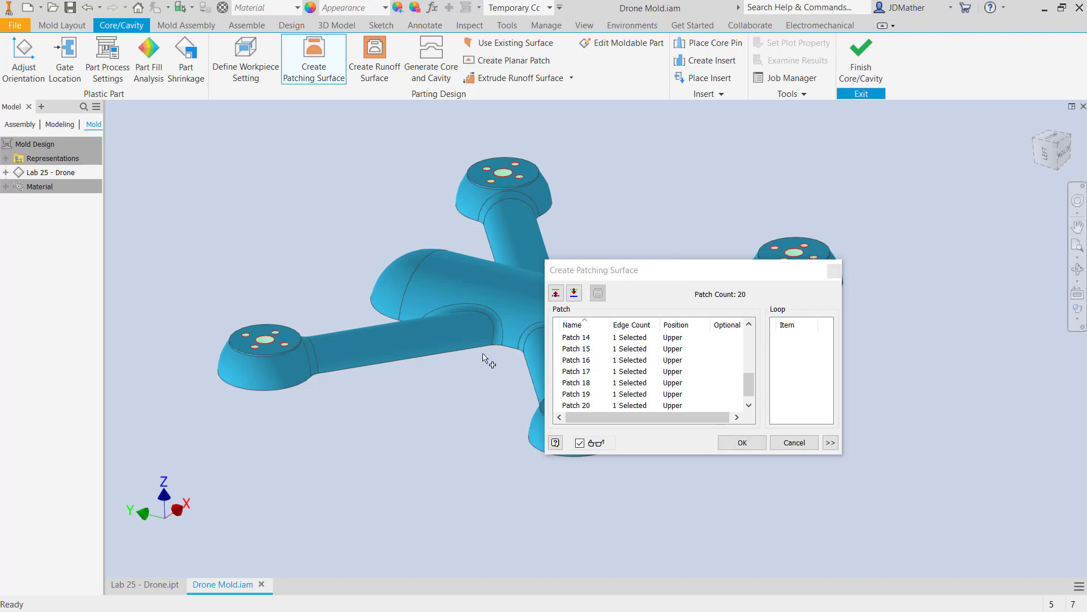
{"action": "left_click_drag", "start_coordinate": [721, 271], "coordinate": [834, 331]}
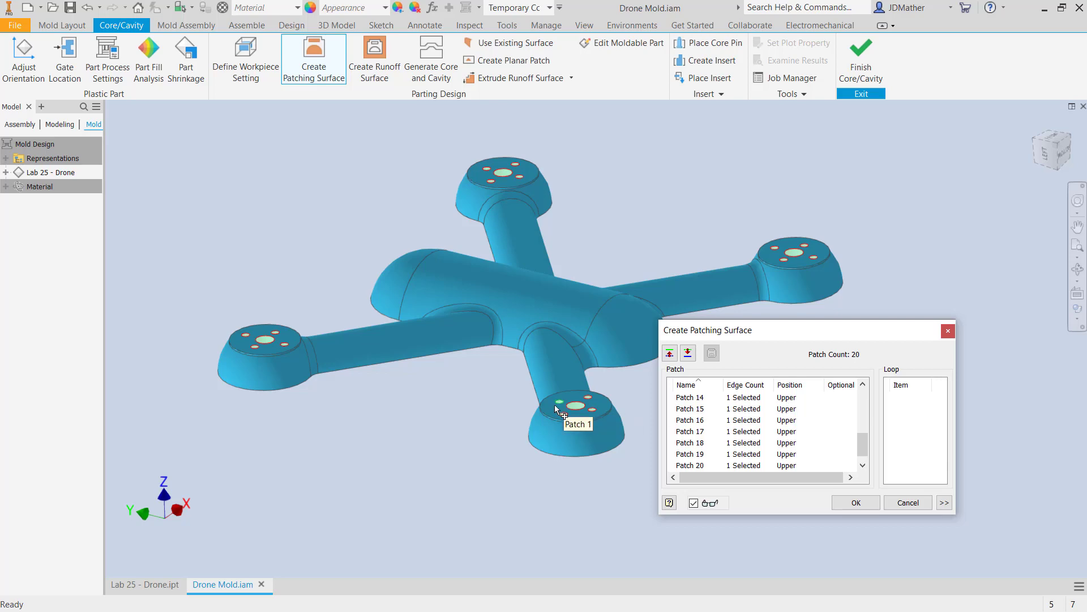
Try the lower position for all hole patches, inspect them on a motor mount, and return them to the upper position.
{"action": "middle_click_drag", "start_coordinate": [502, 472], "coordinate": [689, 363], "text": "shift"}
{"action": "left_click", "coordinate": [688, 353]}
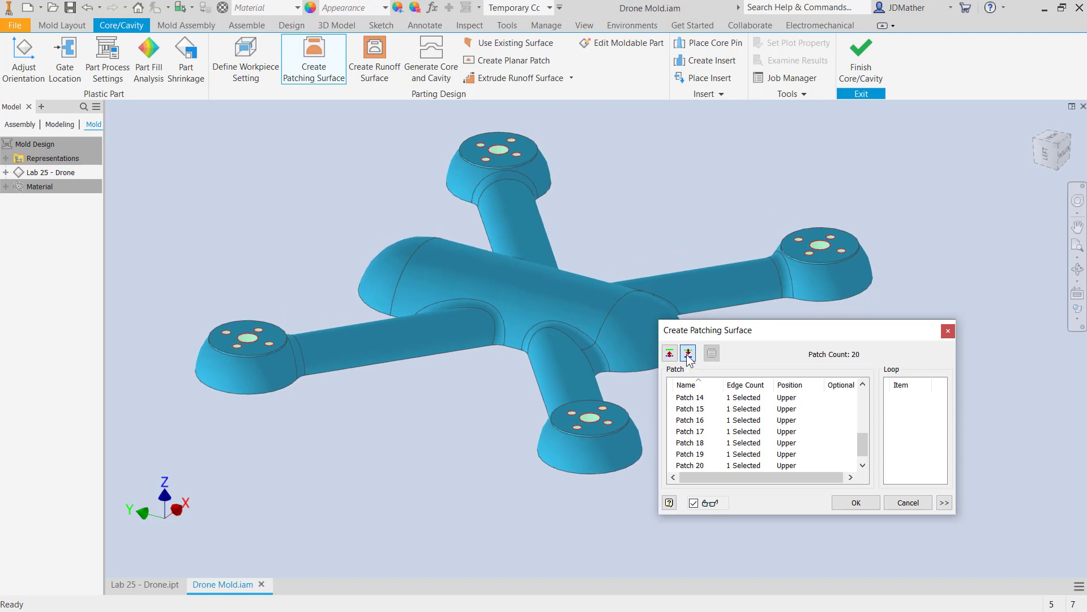
{"action": "middle_click_drag", "start_coordinate": [351, 391], "coordinate": [260, 368], "text": "shift"}
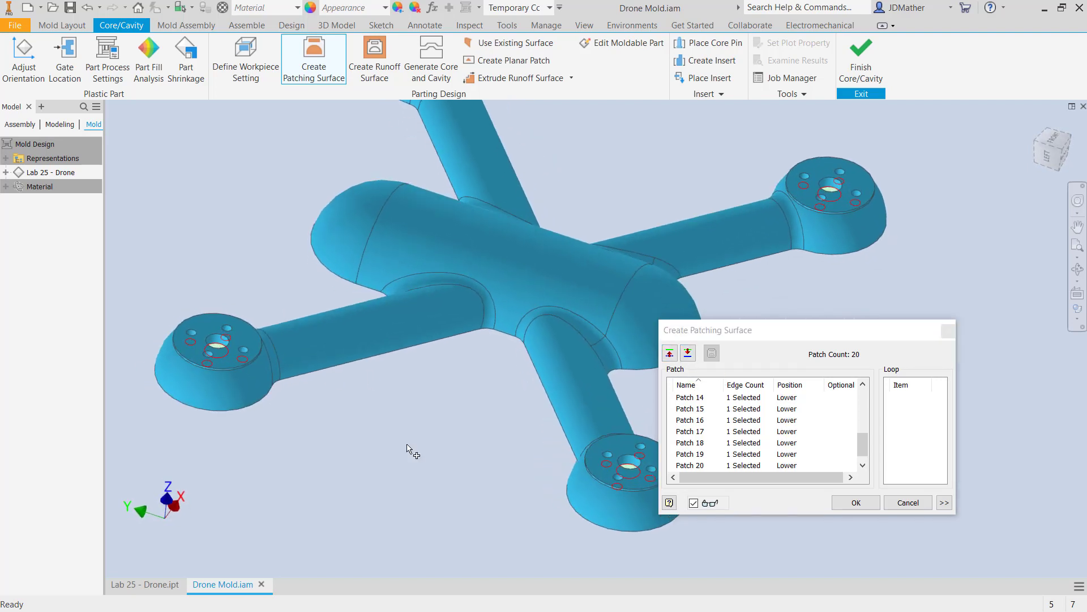
{"action": "middle_click_drag", "start_coordinate": [651, 479], "coordinate": [512, 487]}
{"action": "scroll", "coordinate": [512, 487], "scroll_direction": "down", "scroll_amount": 5}
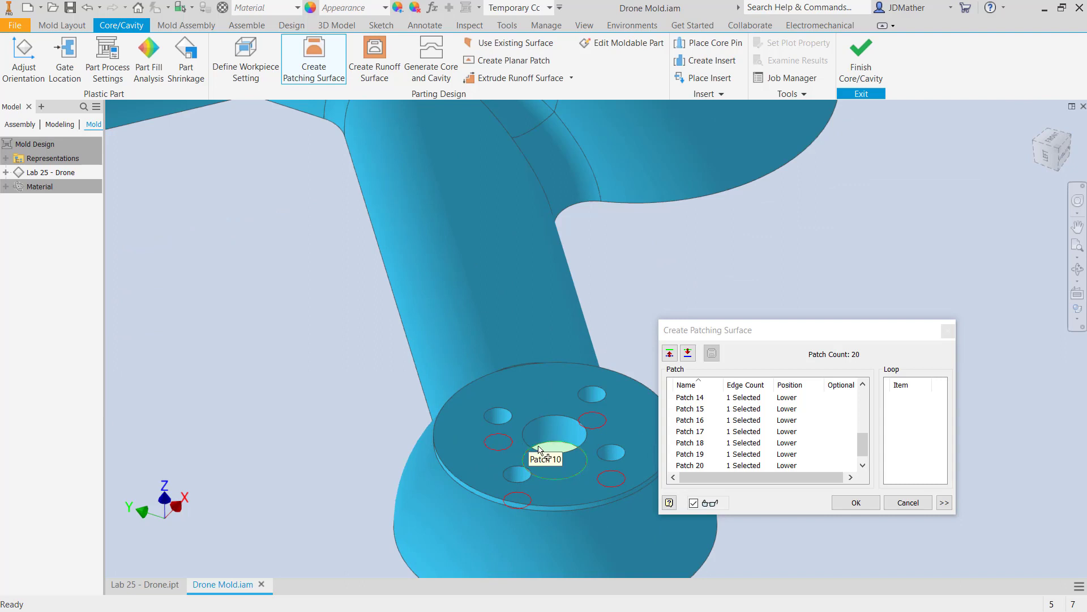
{"action": "middle_click_drag", "start_coordinate": [623, 429], "coordinate": [685, 368], "text": "shift"}
{"action": "left_click", "coordinate": [676, 355]}
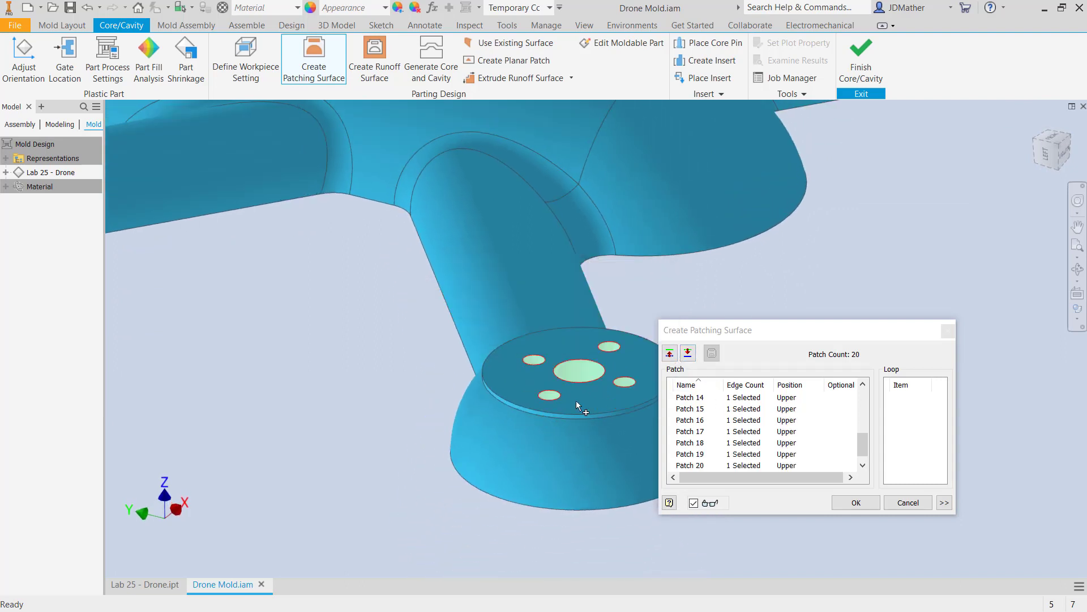
Check the patches across all four motor mounts and create the patching surfaces.
{"action": "scroll", "coordinate": [475, 433], "scroll_direction": "up", "scroll_amount": 5}
{"action": "scroll", "coordinate": [474, 434], "scroll_direction": "up", "scroll_amount": 2}
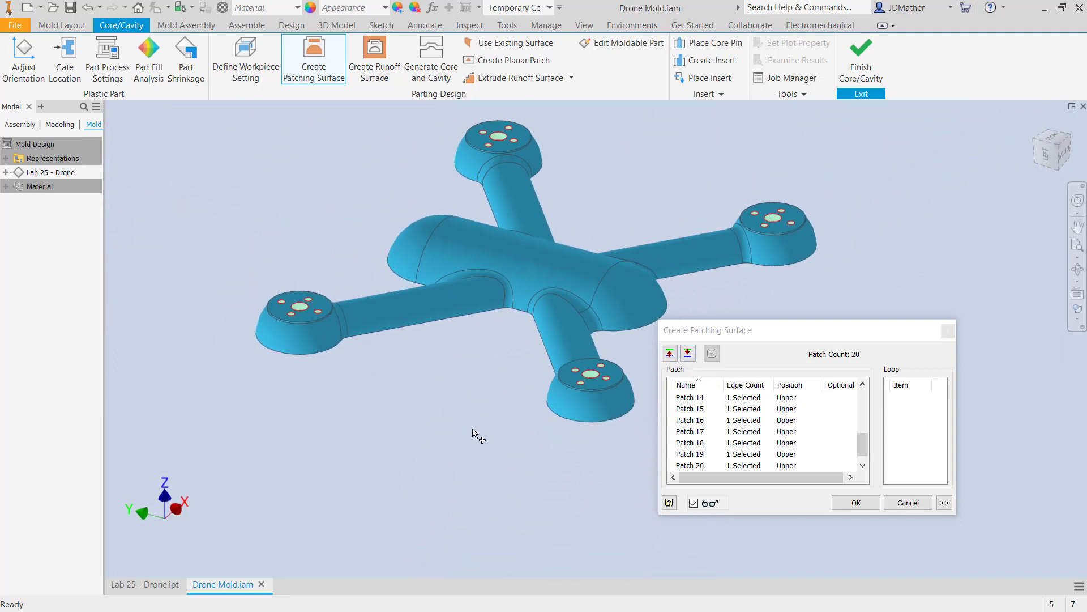
{"action": "scroll", "coordinate": [475, 433], "scroll_direction": "down", "scroll_amount": 2}
{"action": "scroll", "coordinate": [474, 433], "scroll_direction": "down", "scroll_amount": 3}
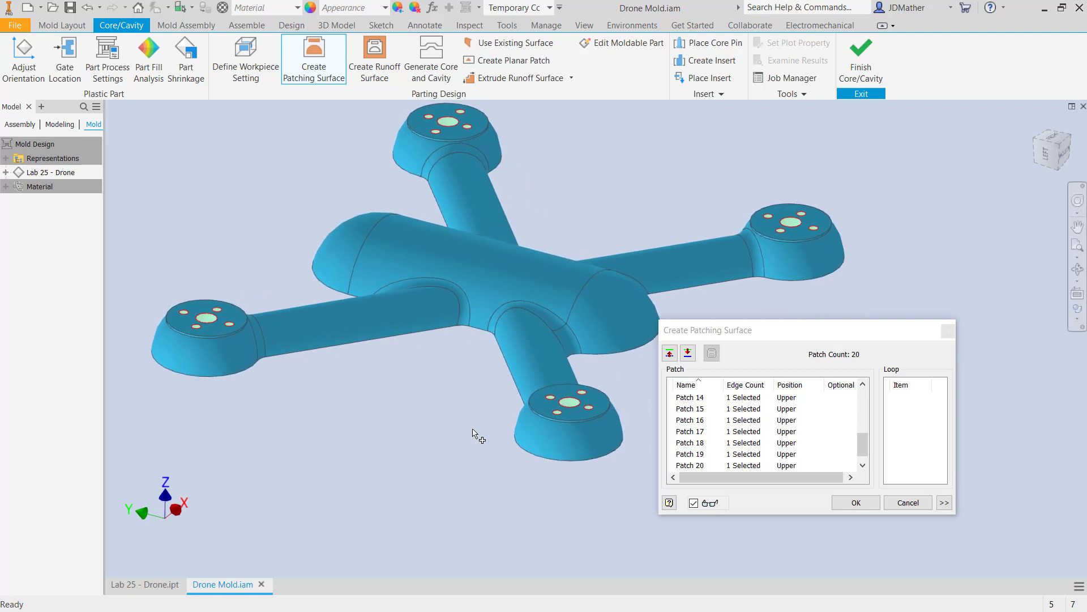
{"action": "left_click", "coordinate": [851, 504]}
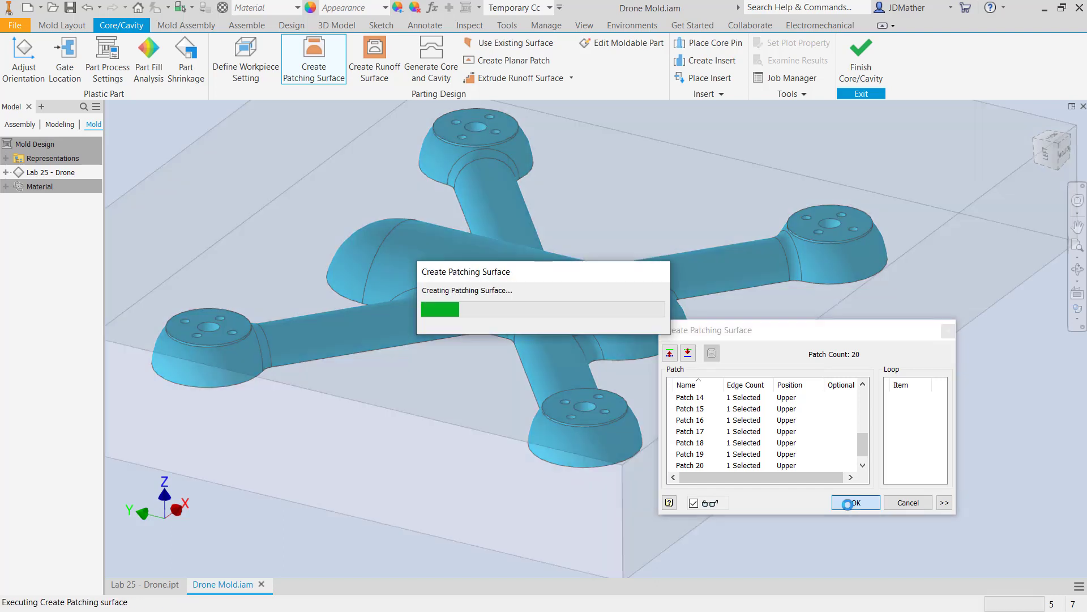
Try to generate the core and cavity.
{"action": "scroll", "coordinate": [477, 395], "scroll_direction": "up", "scroll_amount": 3}
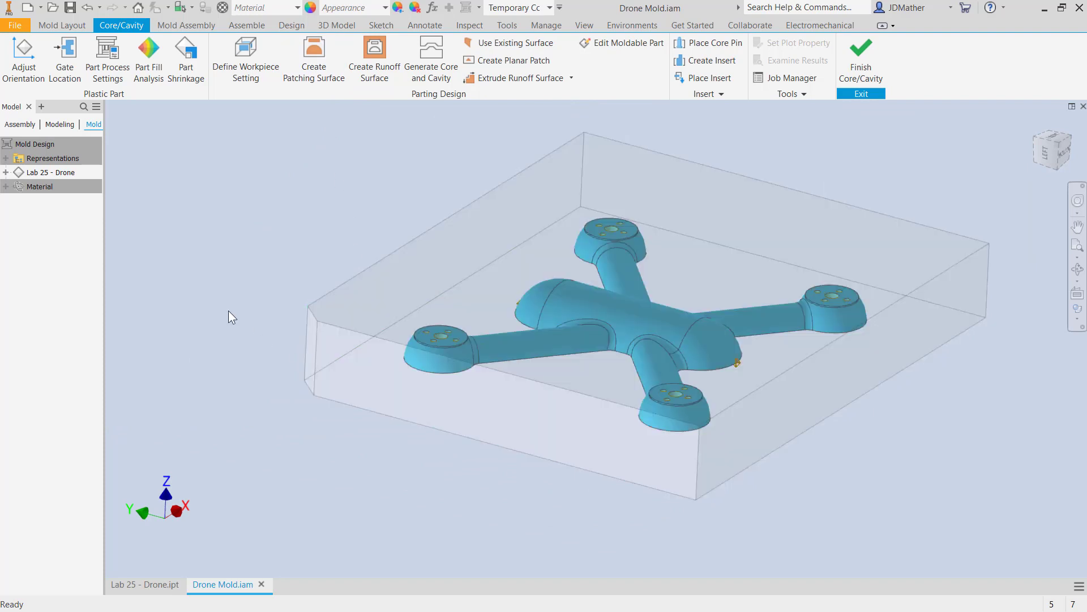
{"action": "left_click", "coordinate": [427, 55]}
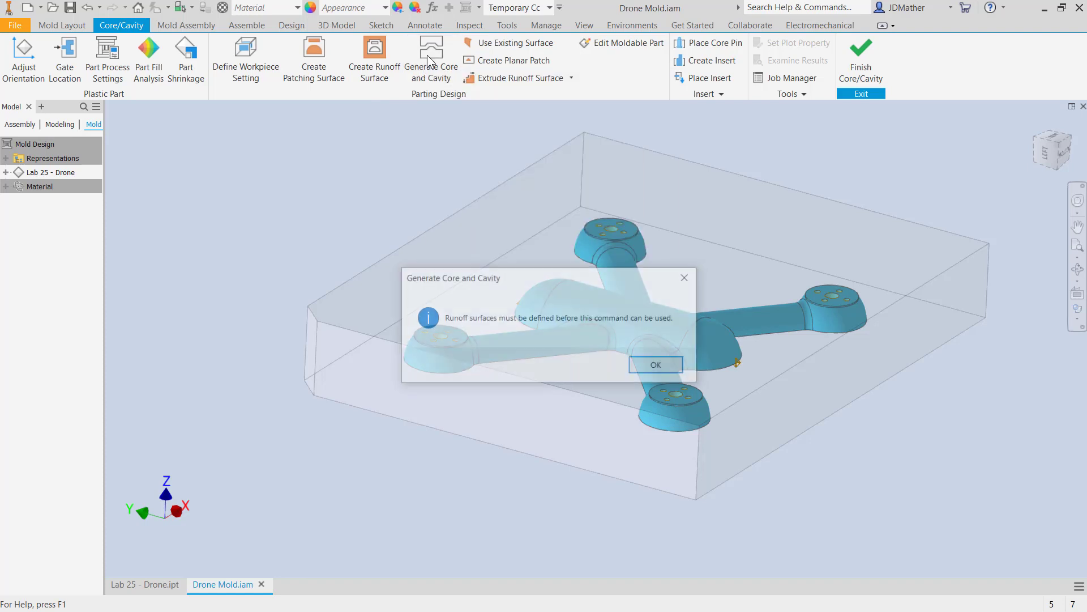
{"action": "left_click", "coordinate": [641, 368]}
Auto-detect the runoff surface around the drone's lower outline and create it.
{"action": "left_click", "coordinate": [371, 76]}
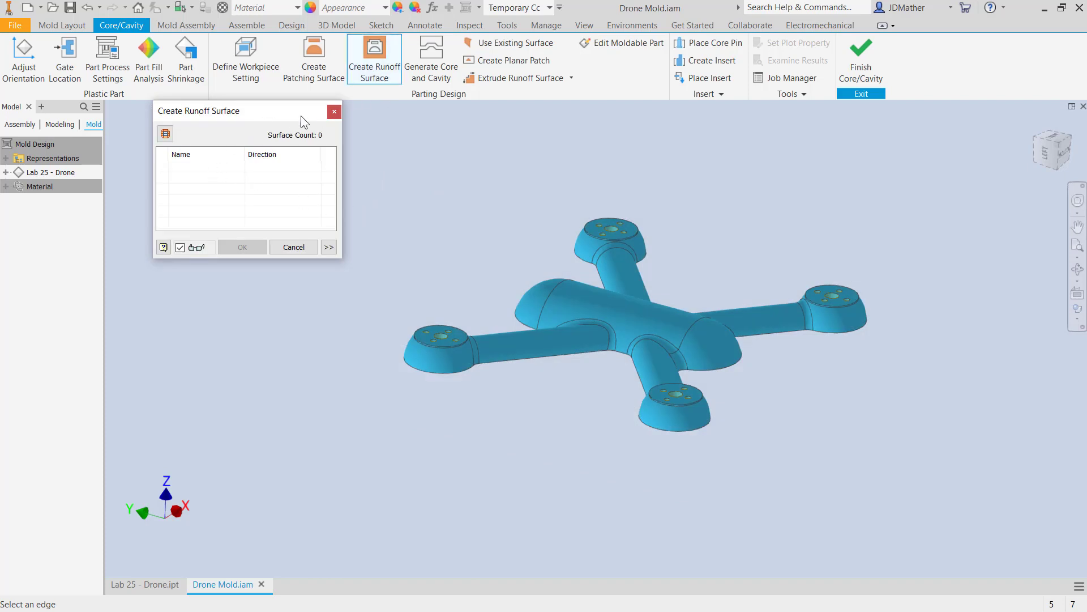
{"action": "left_click_drag", "start_coordinate": [257, 111], "coordinate": [353, 152]}
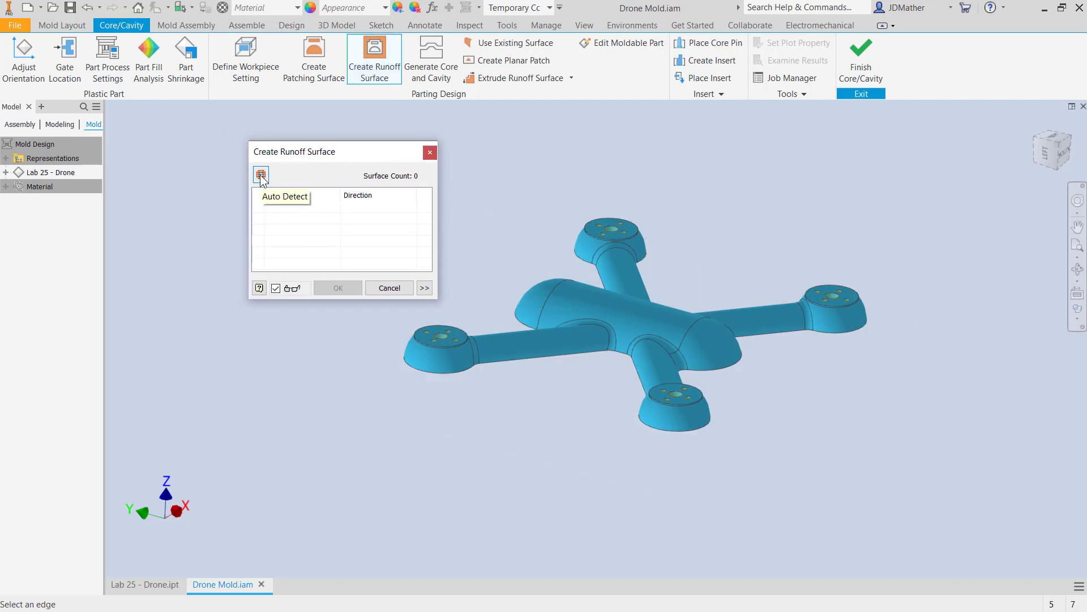
{"action": "left_click", "coordinate": [260, 175]}
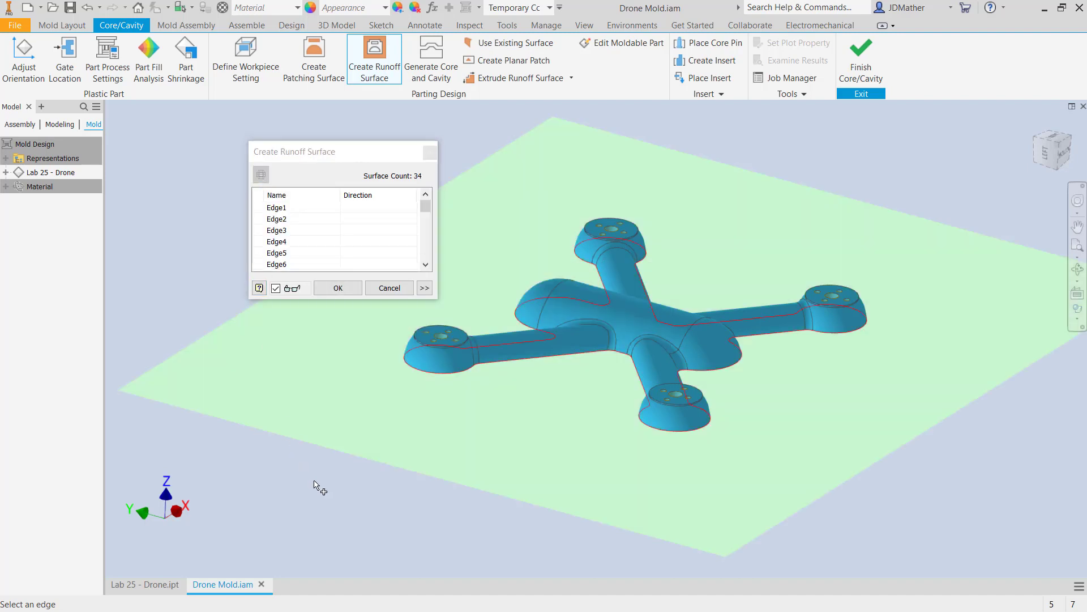
{"action": "middle_click_drag", "start_coordinate": [334, 510], "coordinate": [196, 467], "text": "shift"}
{"action": "left_click", "coordinate": [337, 291]}
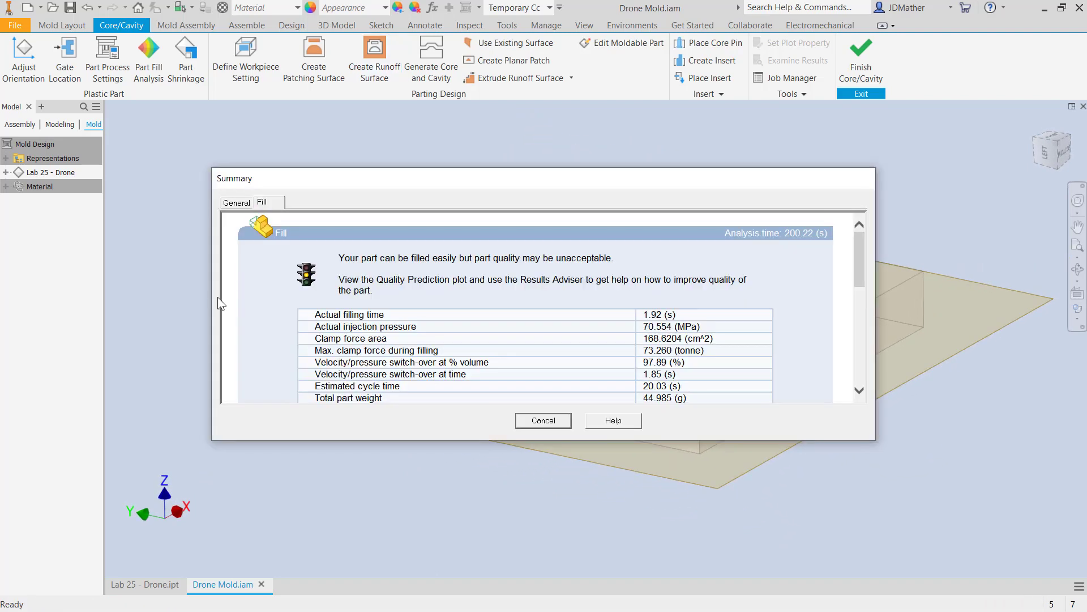
Enlarge the analysis summary, review its fill results, cycle time breakdown, solver warnings and general study information, and close it.
{"action": "left_click_drag", "start_coordinate": [430, 182], "coordinate": [436, 132]}
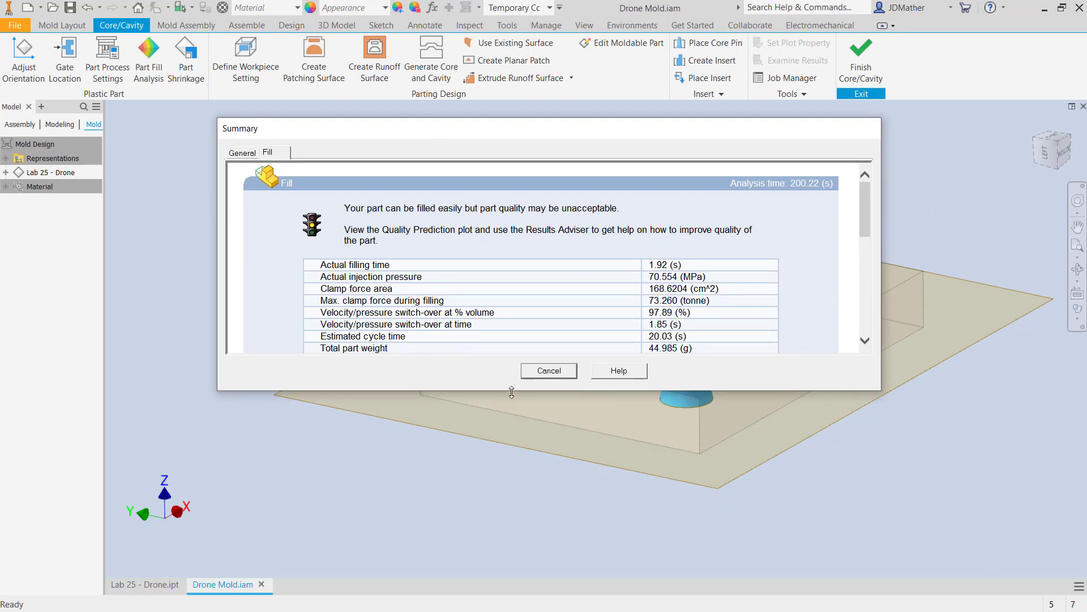
{"action": "left_click_drag", "start_coordinate": [503, 390], "coordinate": [485, 545]}
{"action": "left_click_drag", "start_coordinate": [488, 127], "coordinate": [493, 84]}
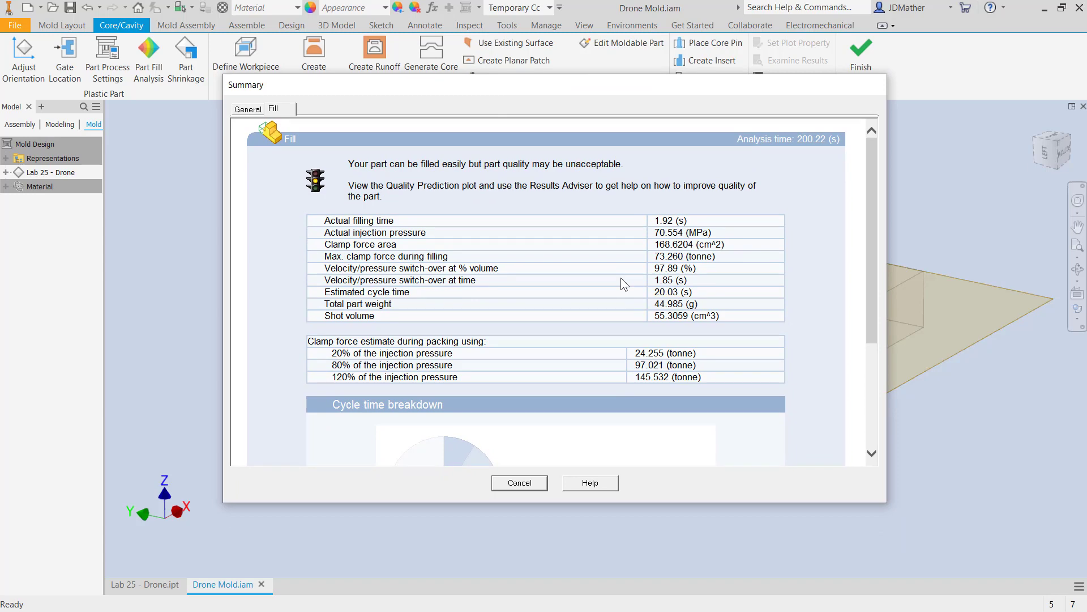
{"action": "scroll", "coordinate": [621, 284], "scroll_direction": "down", "scroll_amount": 5}
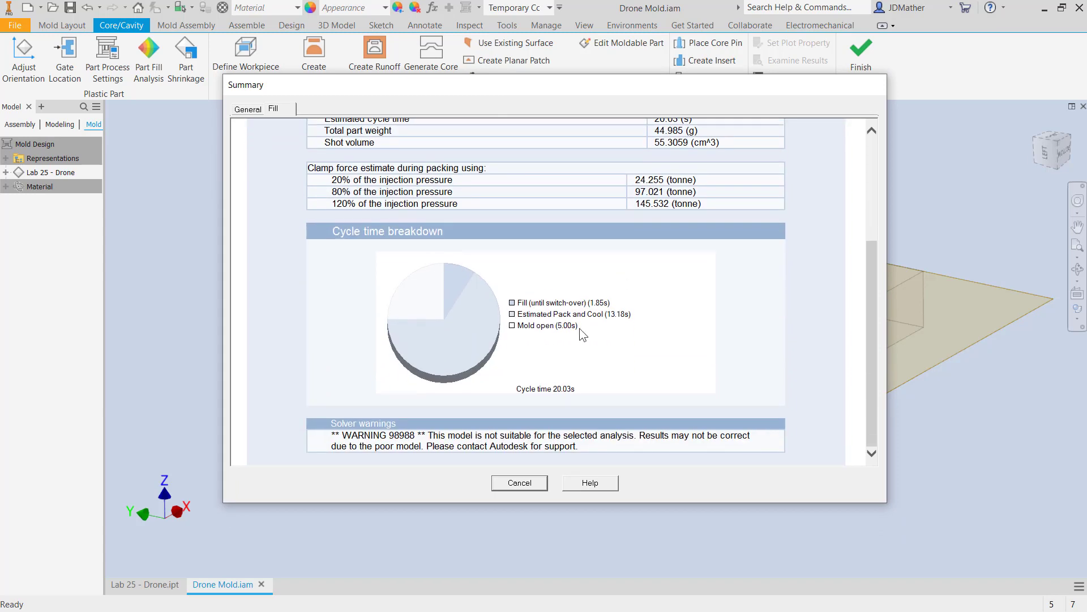
{"action": "scroll", "coordinate": [488, 351], "scroll_direction": "up", "scroll_amount": 5}
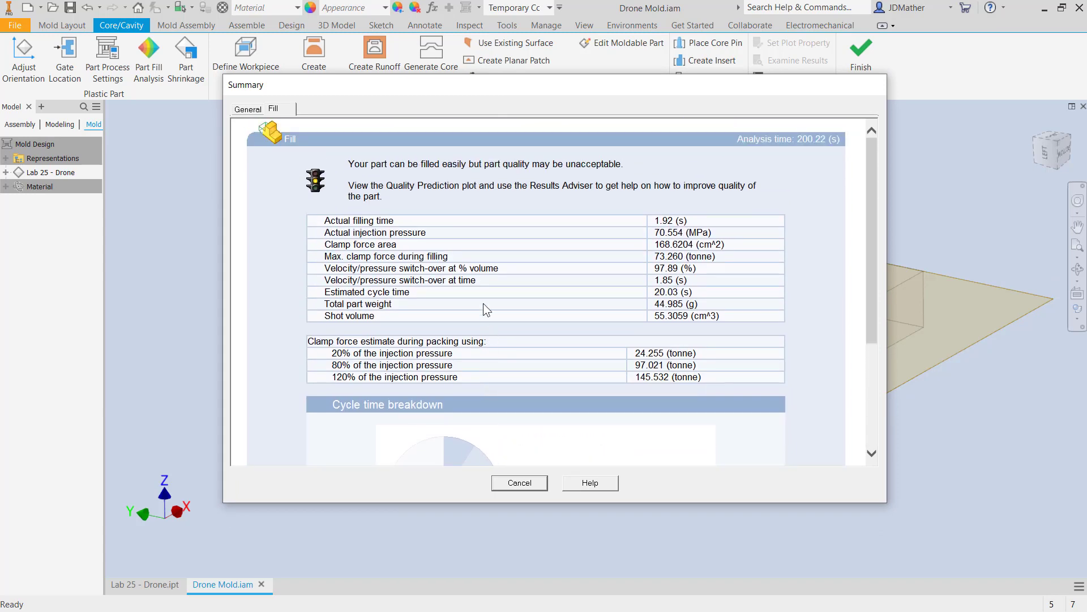
{"action": "left_click", "coordinate": [248, 108]}
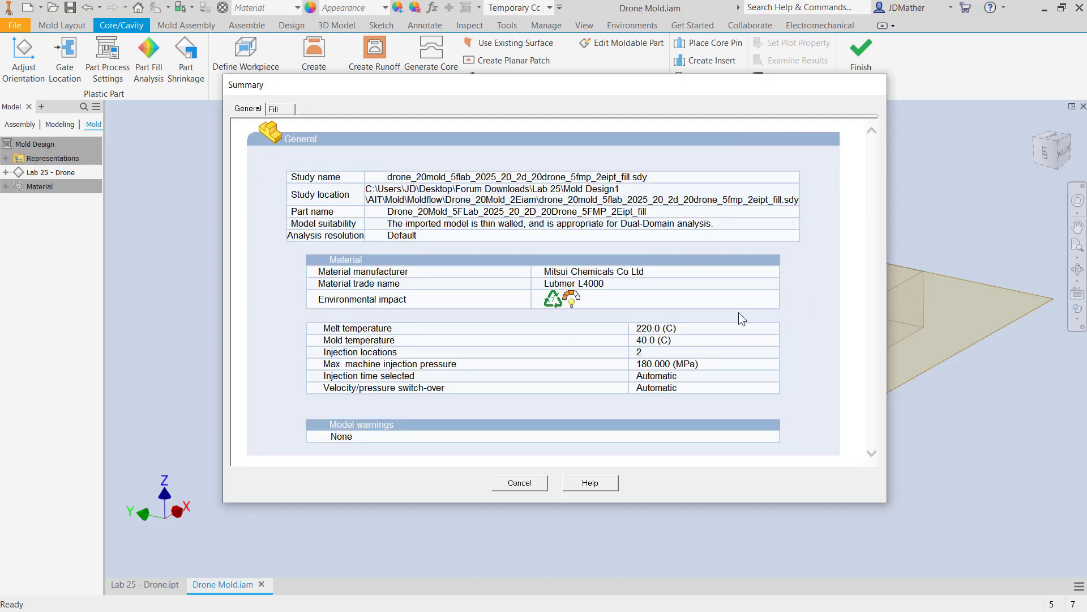
{"action": "left_click", "coordinate": [281, 111]}
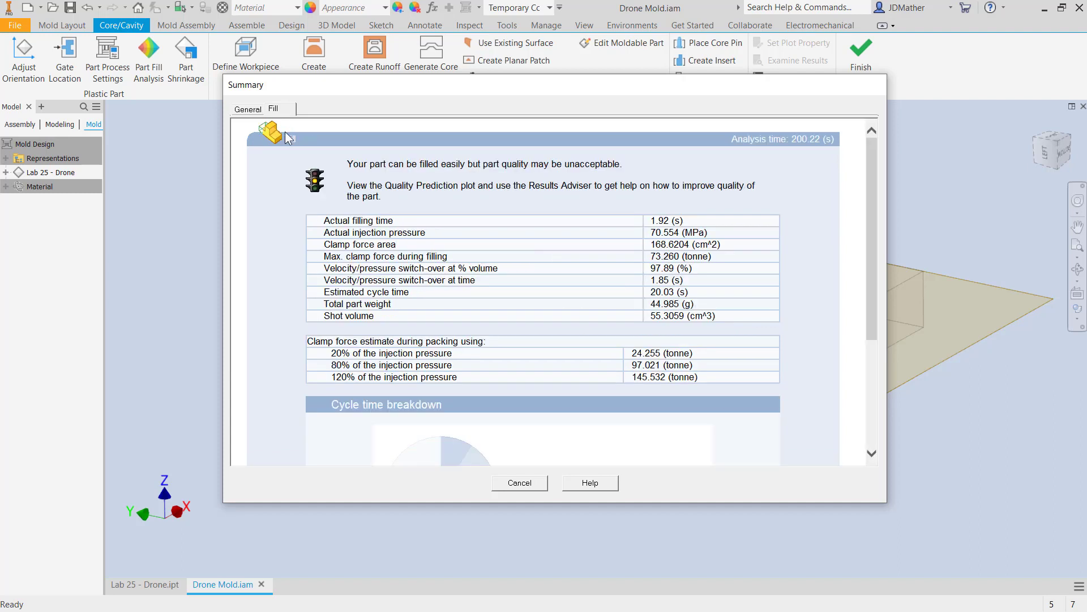
{"action": "left_click", "coordinate": [513, 486]}
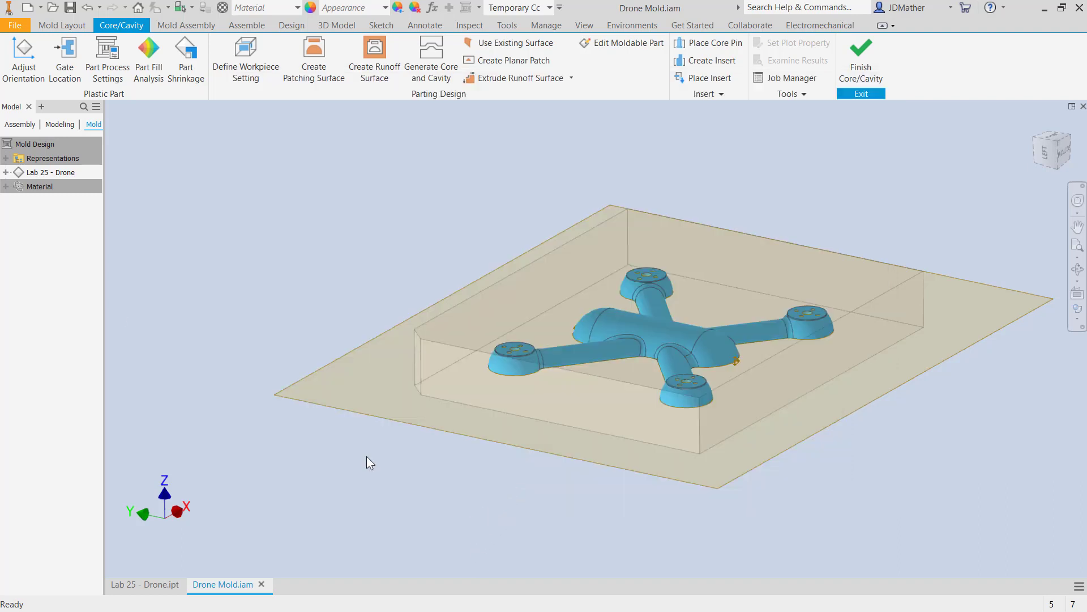
Expand the Lab 25 - Drone part's design tree down to its individual fill analysis results.
{"action": "left_click", "coordinate": [6, 172]}
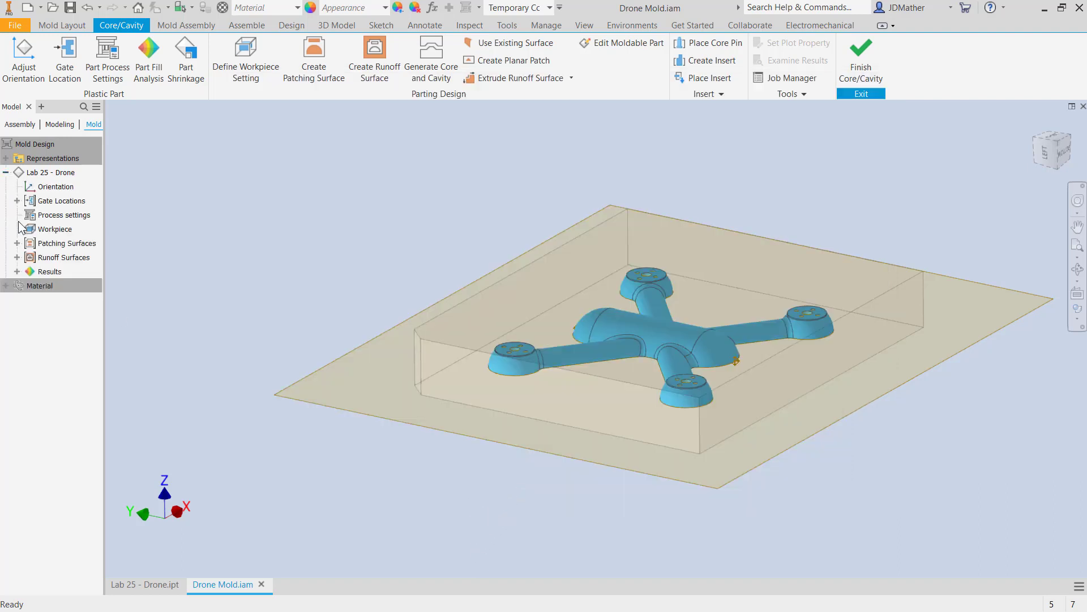
{"action": "left_click", "coordinate": [29, 284]}
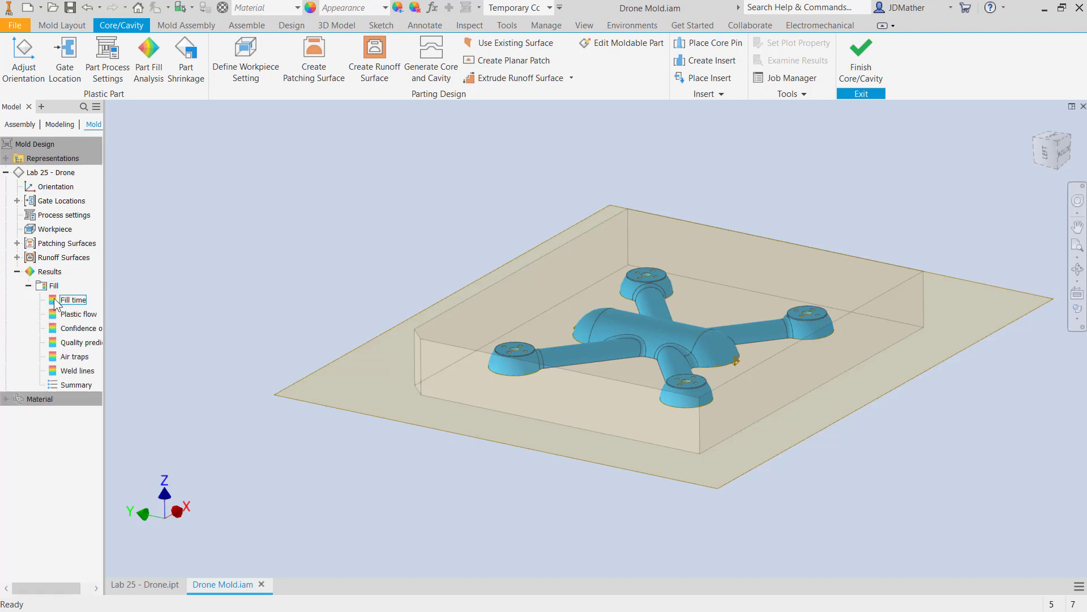
{"action": "left_click", "coordinate": [82, 343]}
Preview and diagnose the core and cavity with body separation at 100, and generate them with a 0.010 mm repair tolerance.
{"action": "left_click", "coordinate": [431, 68]}
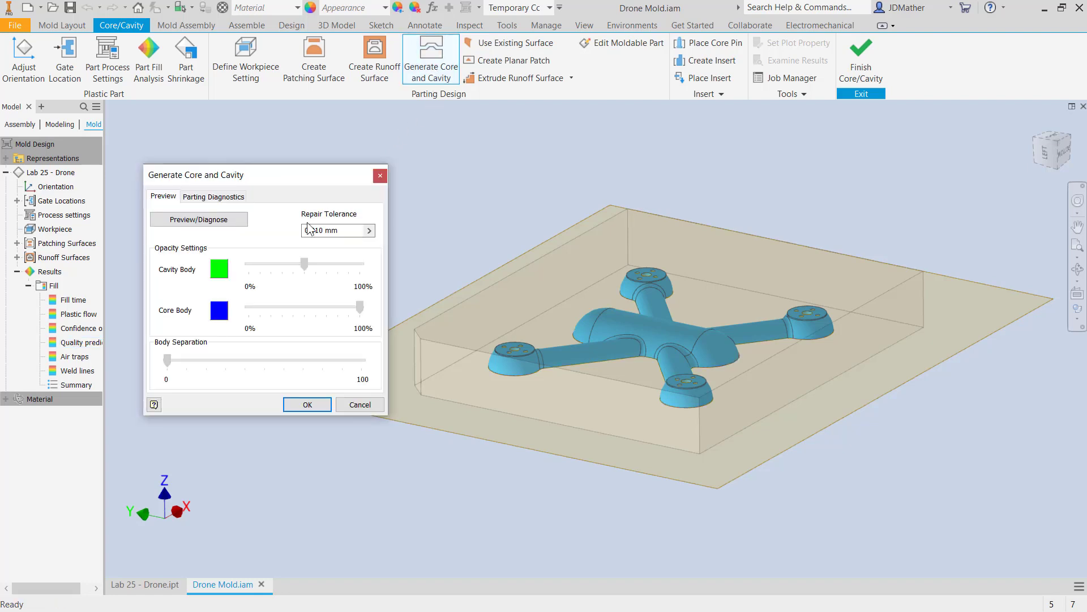
{"action": "left_click", "coordinate": [215, 220]}
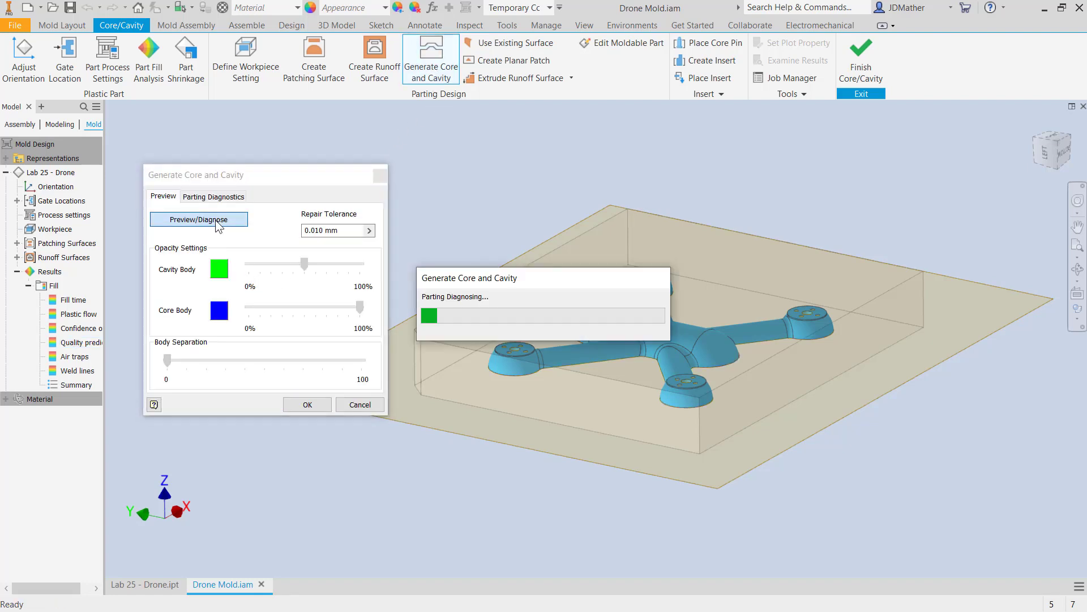
{"action": "left_click_drag", "start_coordinate": [167, 360], "coordinate": [430, 428]}
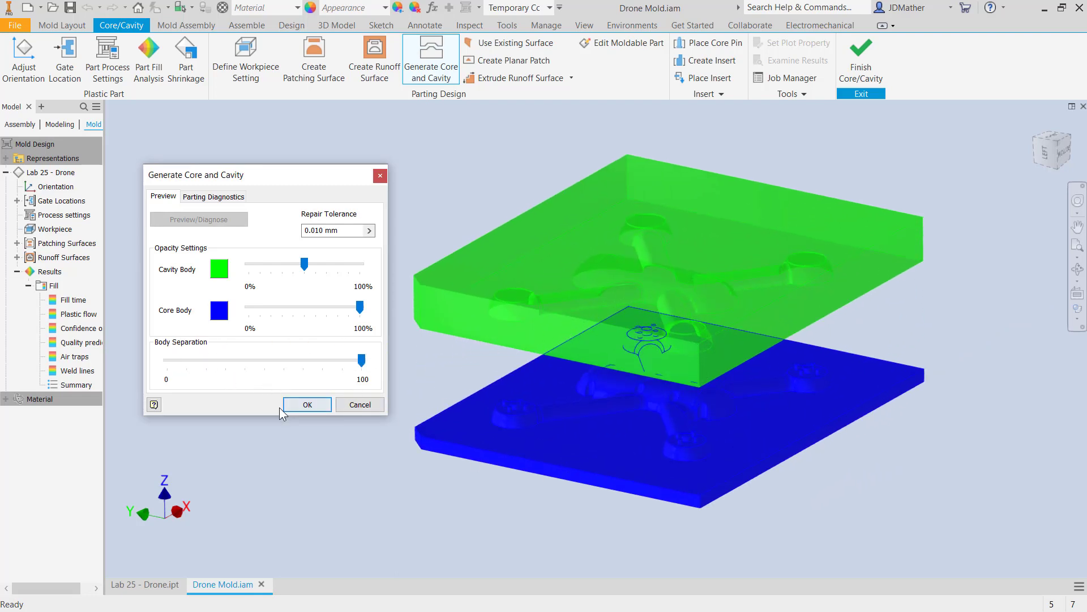
{"action": "left_click", "coordinate": [305, 408]}
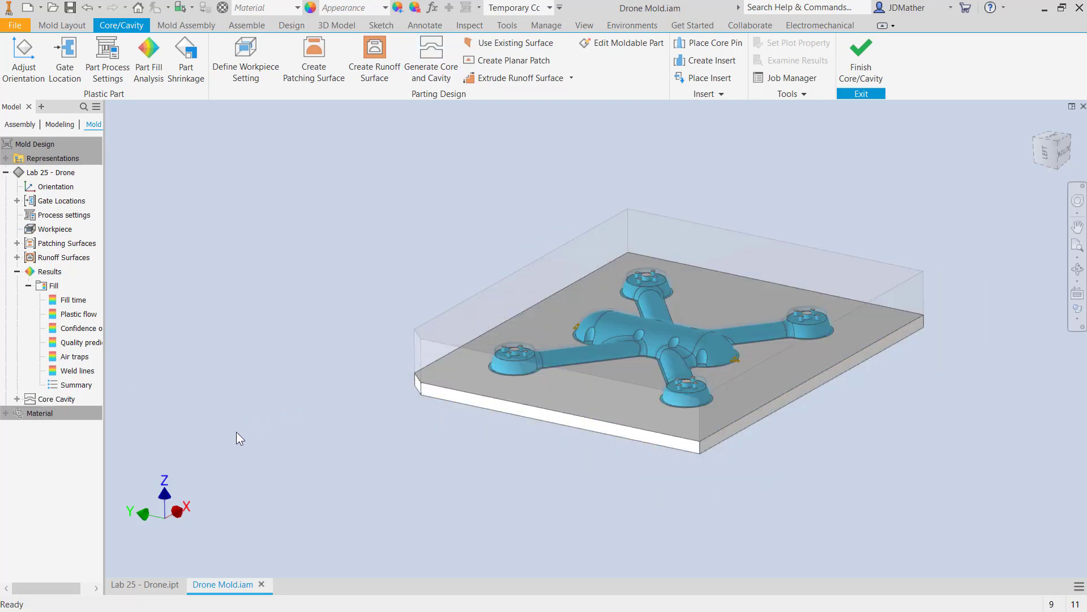
Examine the generated core and cavity up close around one of the drone's motor mounts.
{"action": "scroll", "coordinate": [452, 481], "scroll_direction": "down", "scroll_amount": 3}
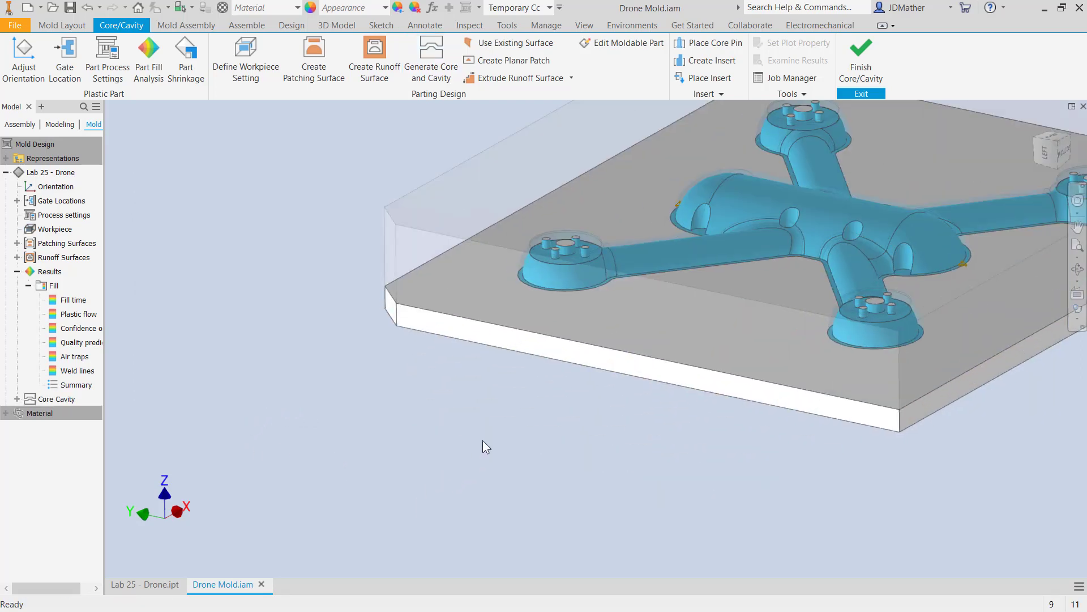
{"action": "scroll", "coordinate": [497, 404], "scroll_direction": "up", "scroll_amount": 1}
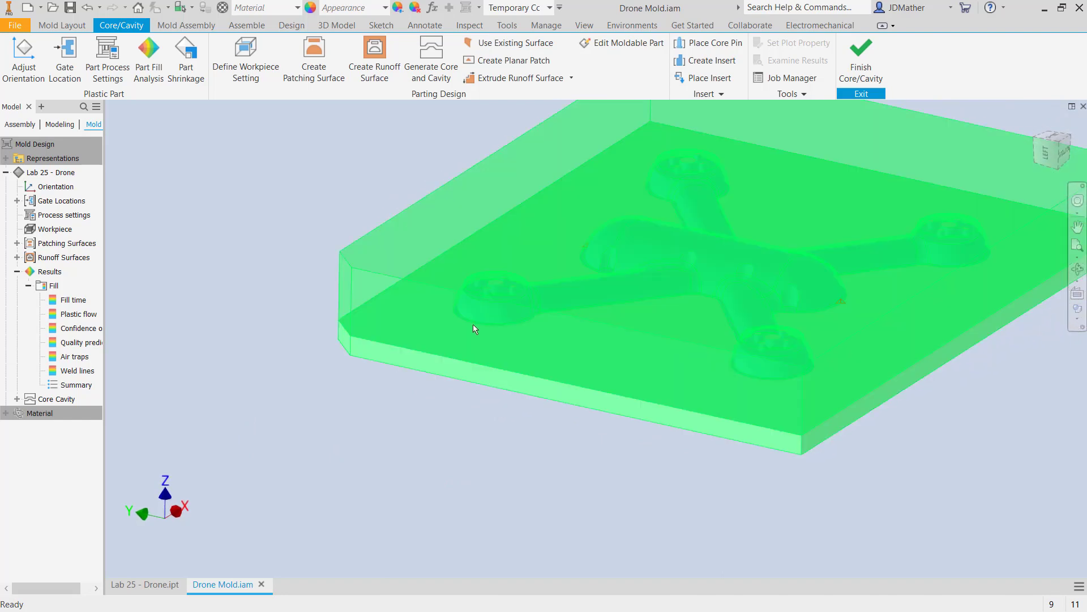
{"action": "scroll", "coordinate": [387, 396], "scroll_direction": "down", "scroll_amount": 4}
{"action": "scroll", "coordinate": [320, 461], "scroll_direction": "down", "scroll_amount": 3}
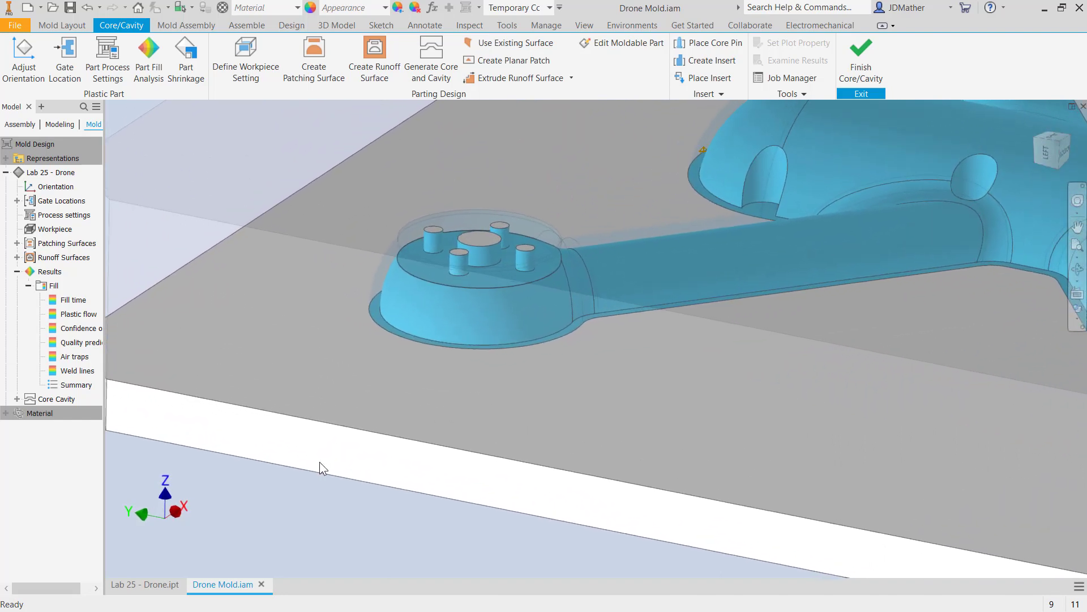
{"action": "scroll", "coordinate": [317, 469], "scroll_direction": "up", "scroll_amount": 5}
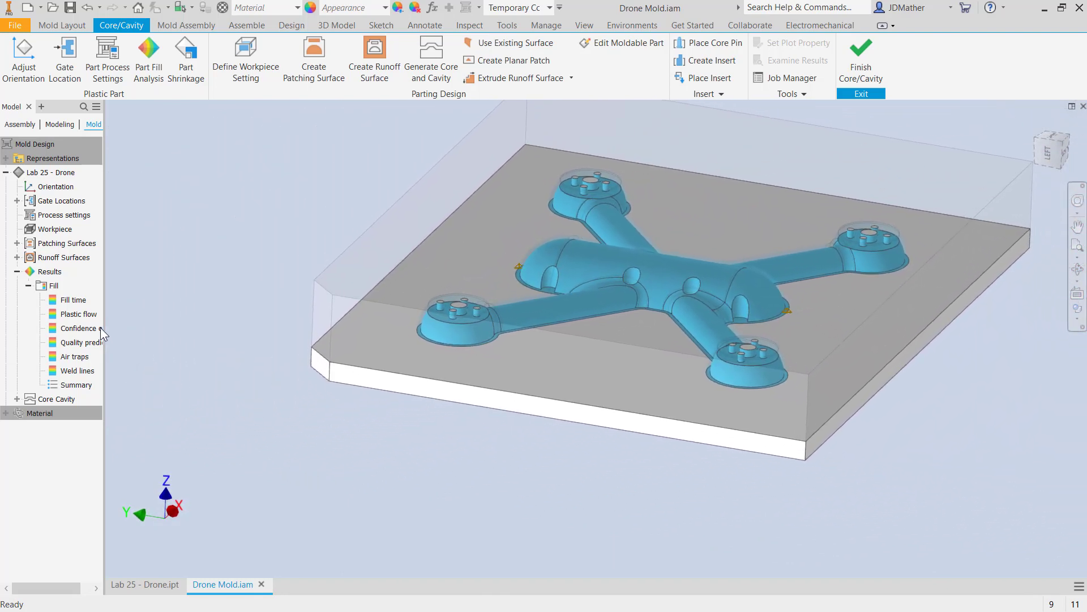
Display the Fill time result on the drone, play its animation, and close the animation.
{"action": "left_click", "coordinate": [64, 299]}
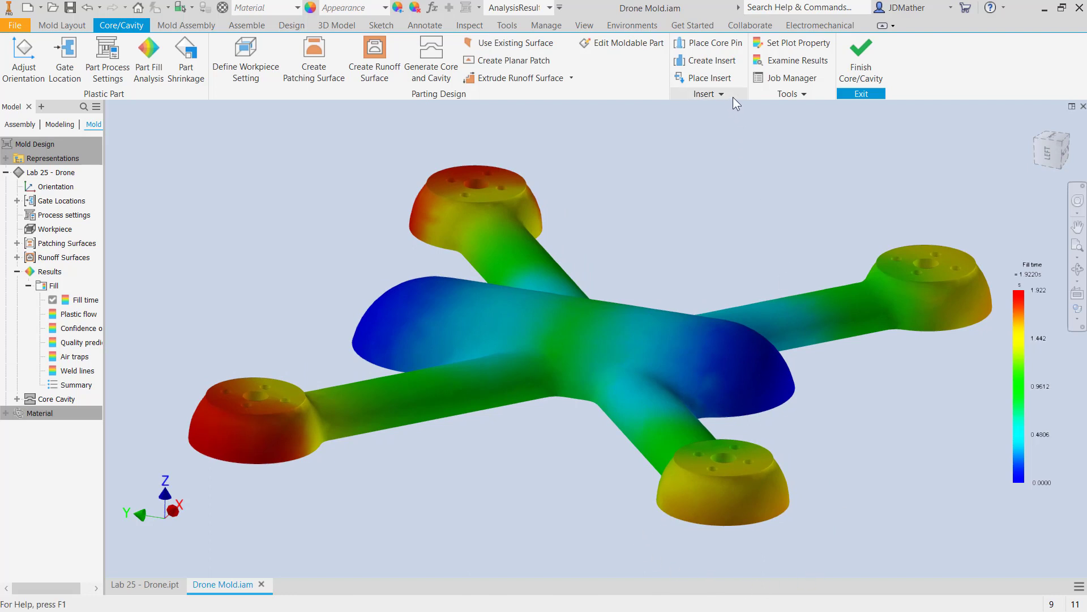
{"action": "left_click", "coordinate": [788, 95]}
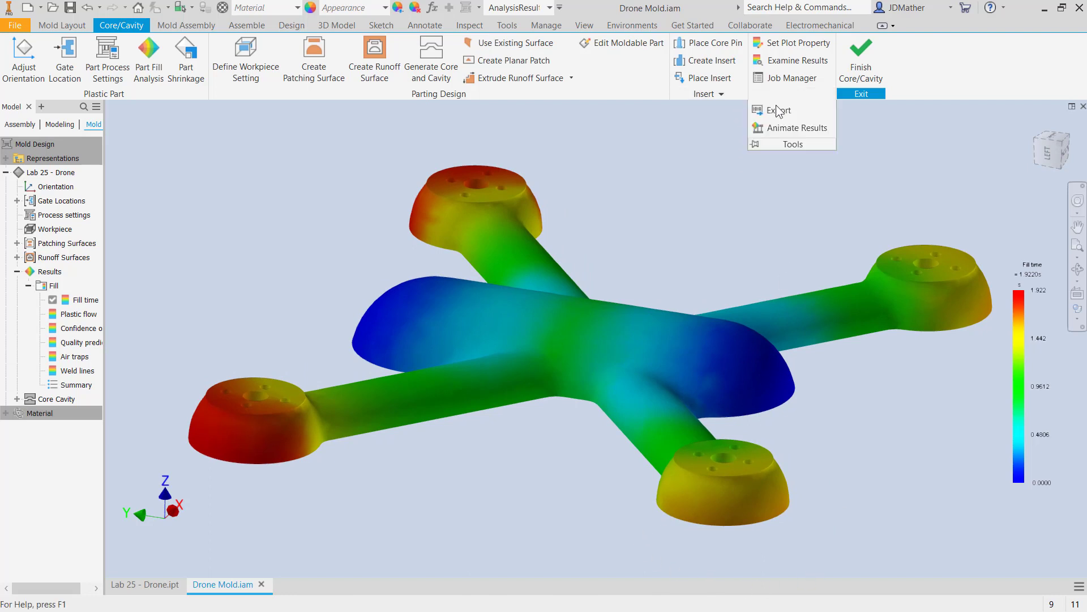
{"action": "left_click", "coordinate": [776, 131]}
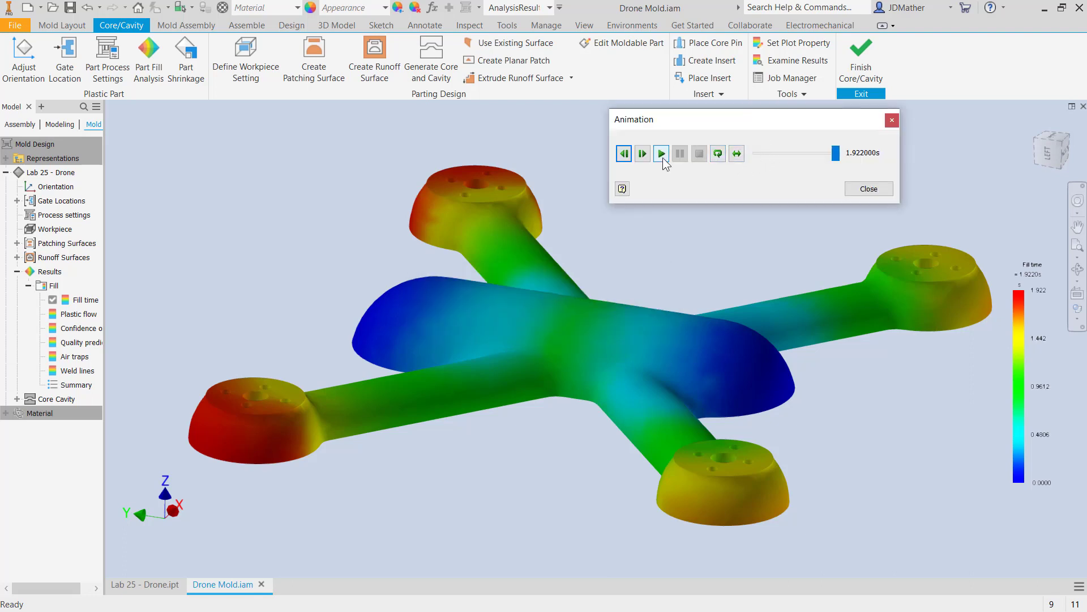
{"action": "left_click", "coordinate": [661, 154]}
{"action": "left_click", "coordinate": [866, 189]}
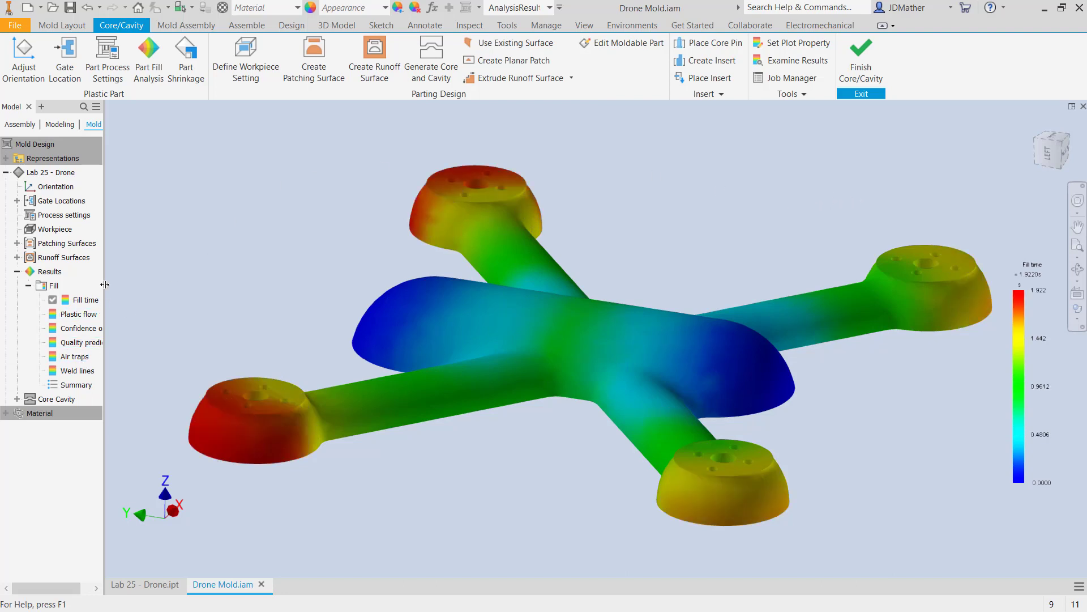
Widen the model browser and review the Confidence of fill, Quality prediction, Air traps and Weld lines results, ending on Fill time.
{"action": "left_click_drag", "start_coordinate": [106, 284], "coordinate": [160, 284]}
{"action": "left_click", "coordinate": [88, 329]}
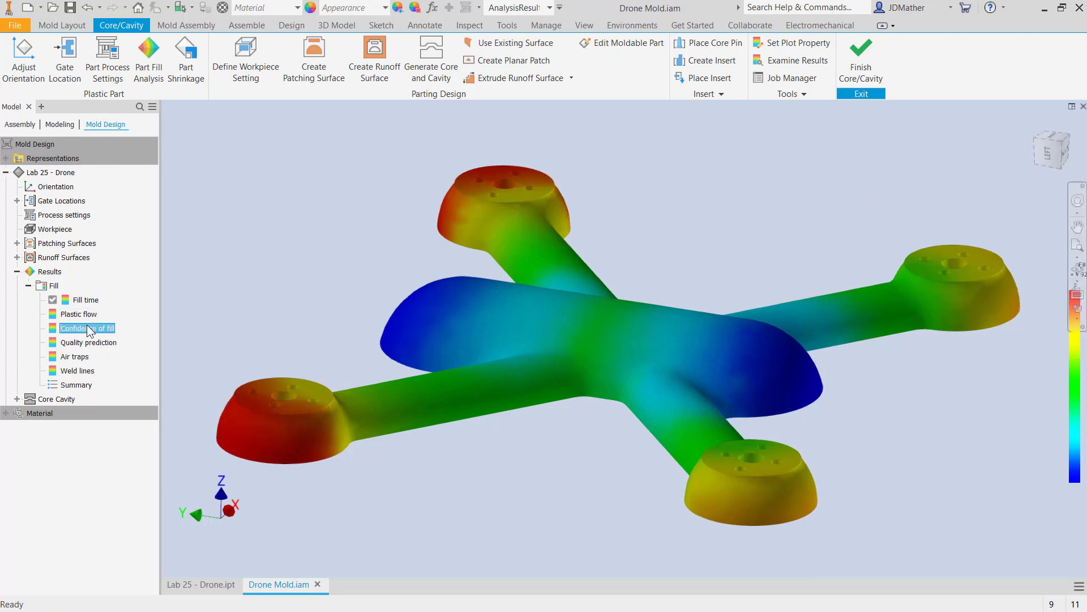
{"action": "double_click", "coordinate": [88, 328]}
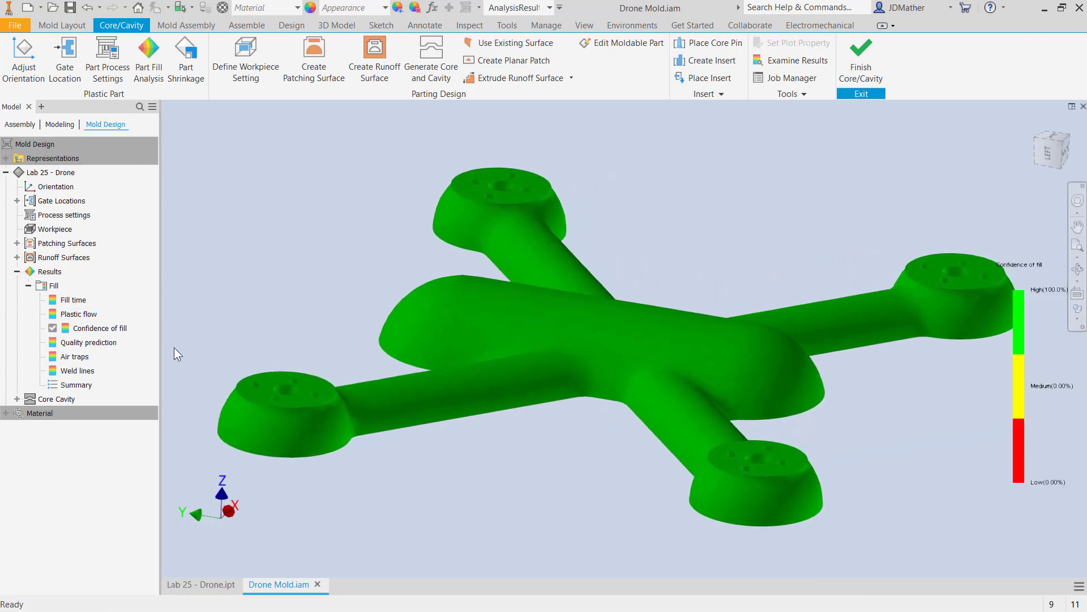
{"action": "double_click", "coordinate": [95, 347]}
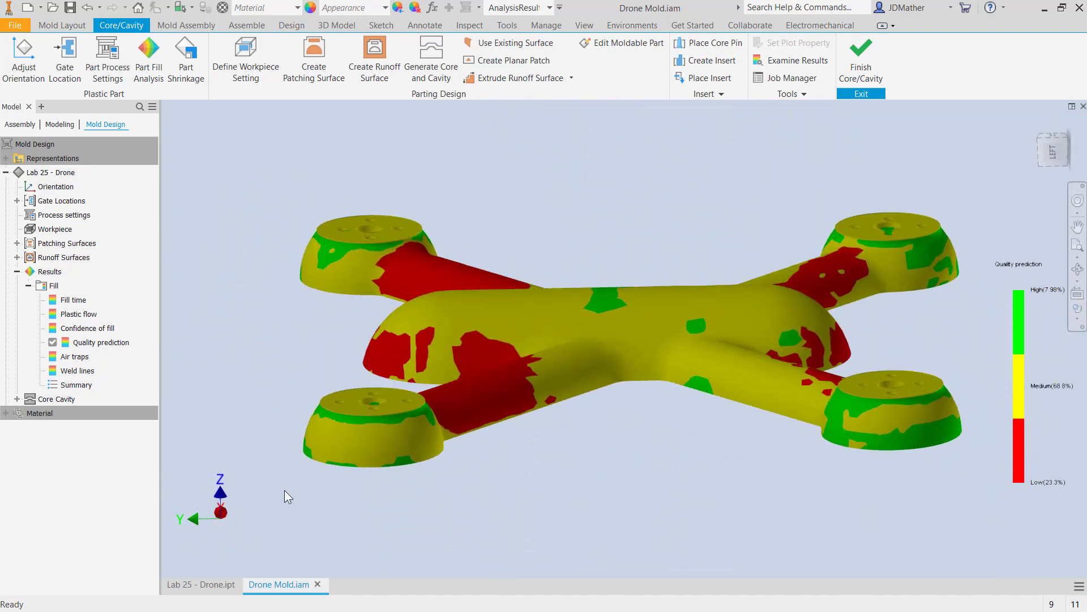
{"action": "double_click", "coordinate": [79, 358]}
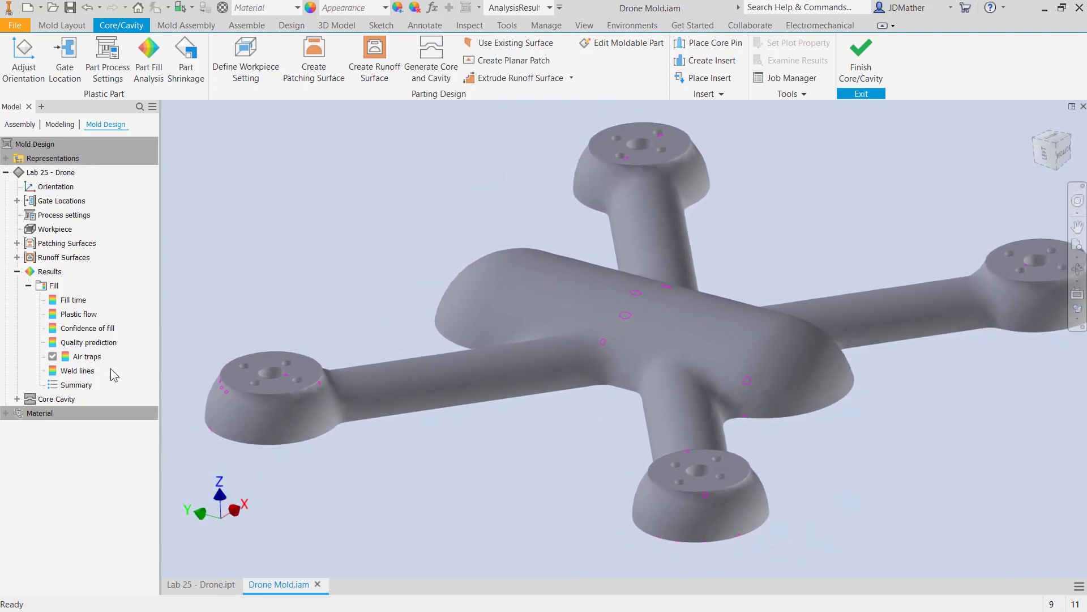
{"action": "double_click", "coordinate": [77, 370]}
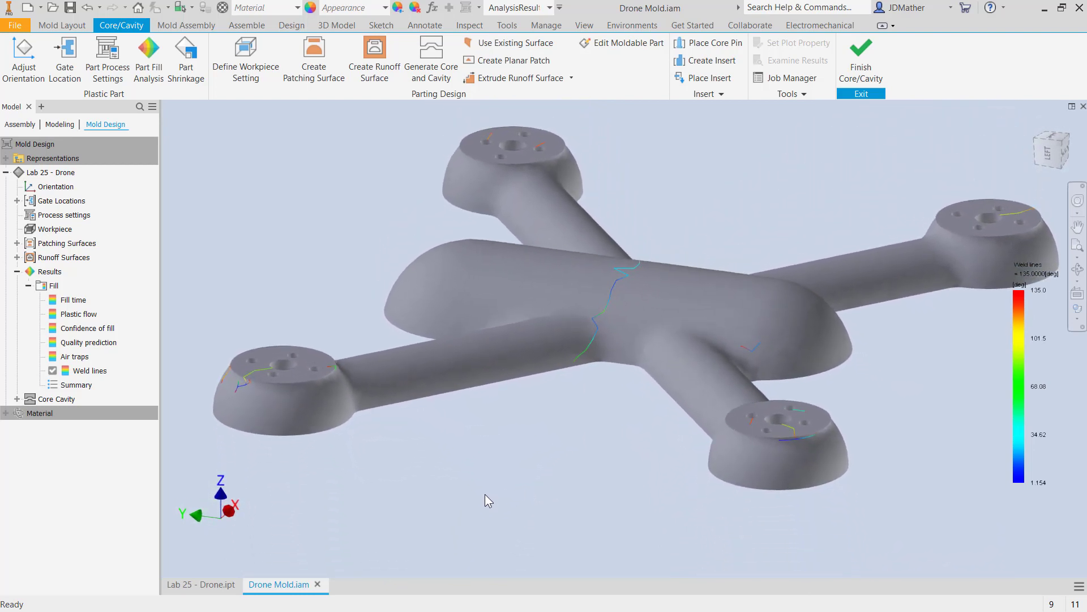
{"action": "left_click", "coordinate": [72, 299]}
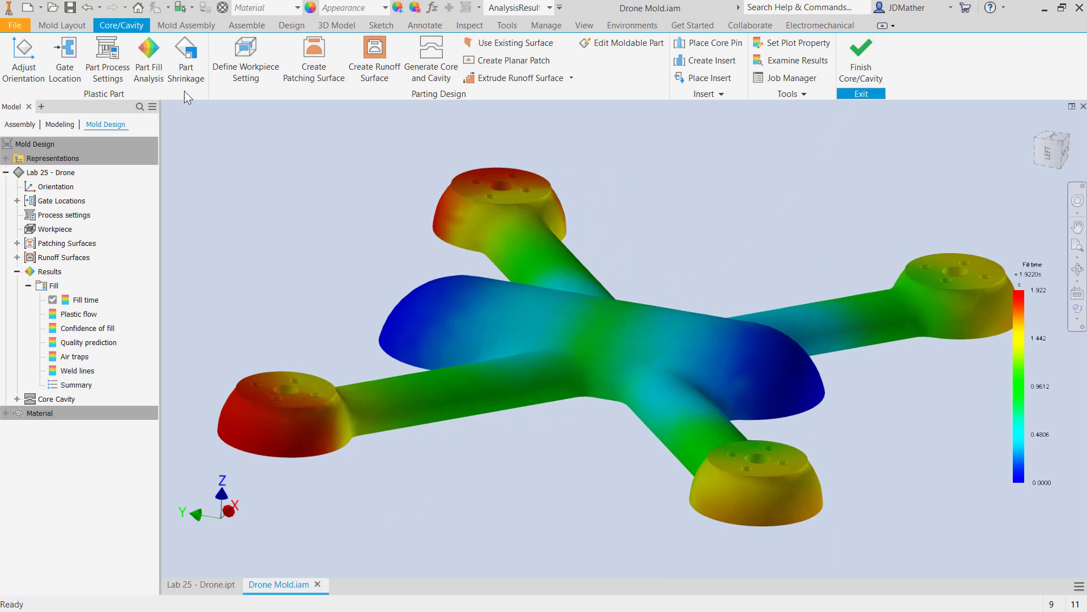
Finish the Core/Cavity environment, look over the mold assembly tools, and return to the mold layout tools.
{"action": "left_click", "coordinate": [179, 23]}
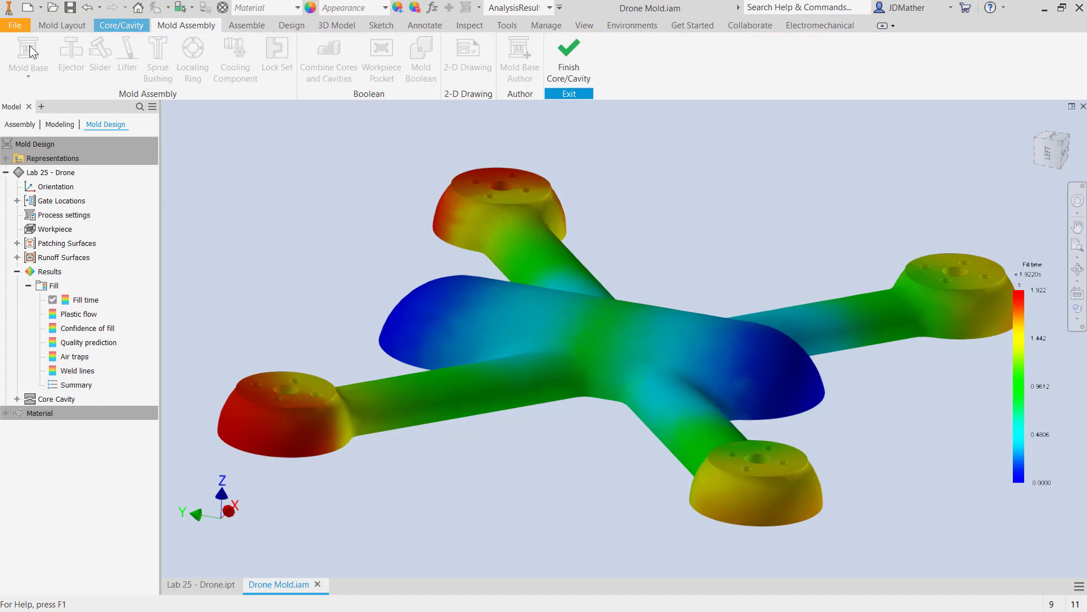
{"action": "left_click", "coordinate": [565, 49]}
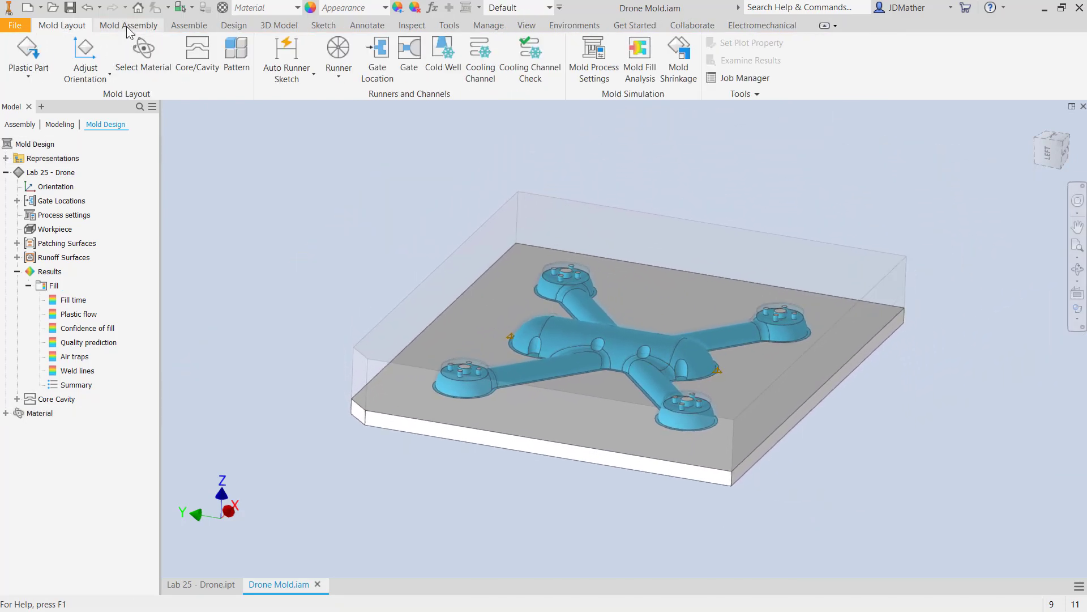
{"action": "left_click", "coordinate": [127, 26]}
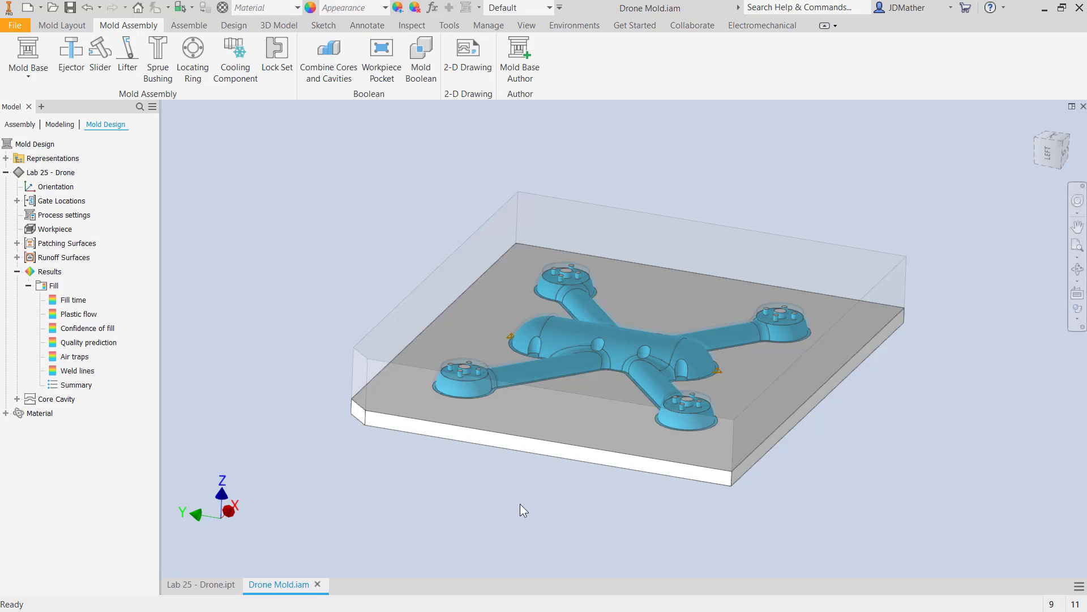
{"action": "scroll", "coordinate": [520, 504], "scroll_direction": "down", "scroll_amount": 2}
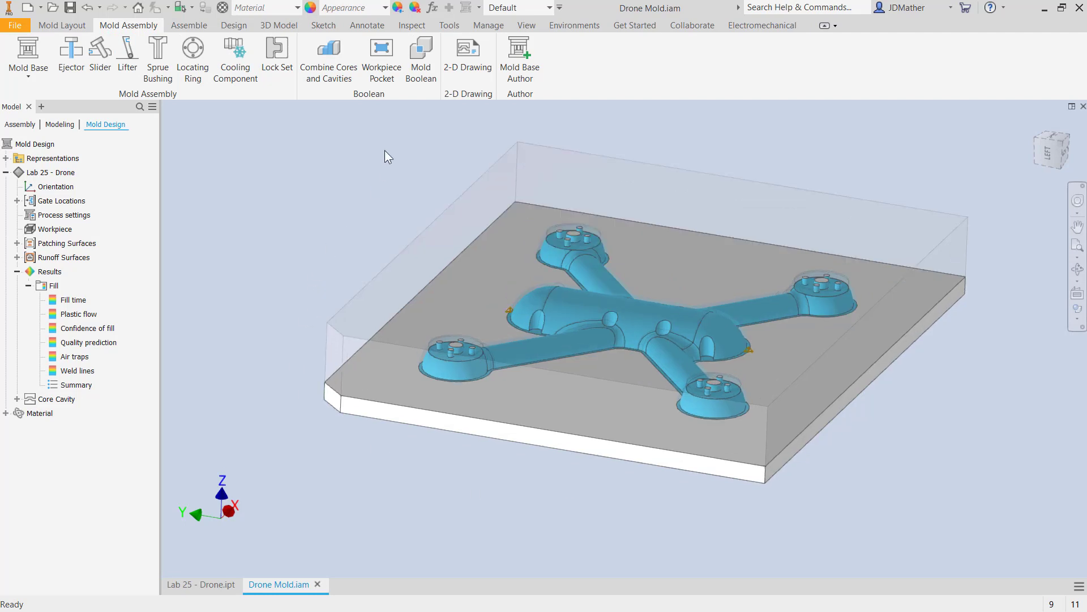
{"action": "left_click", "coordinate": [59, 26]}
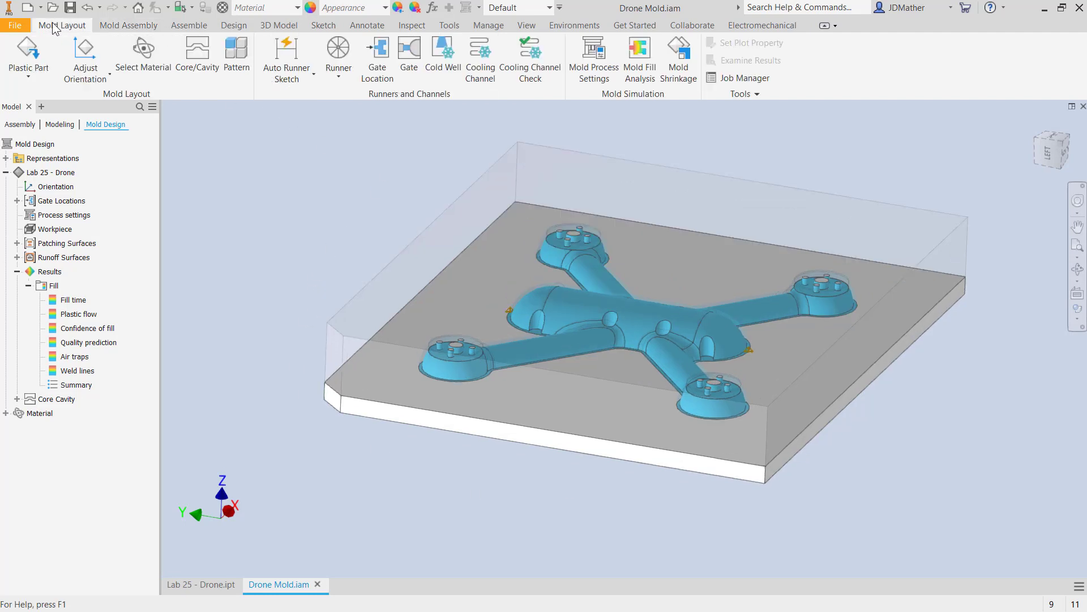